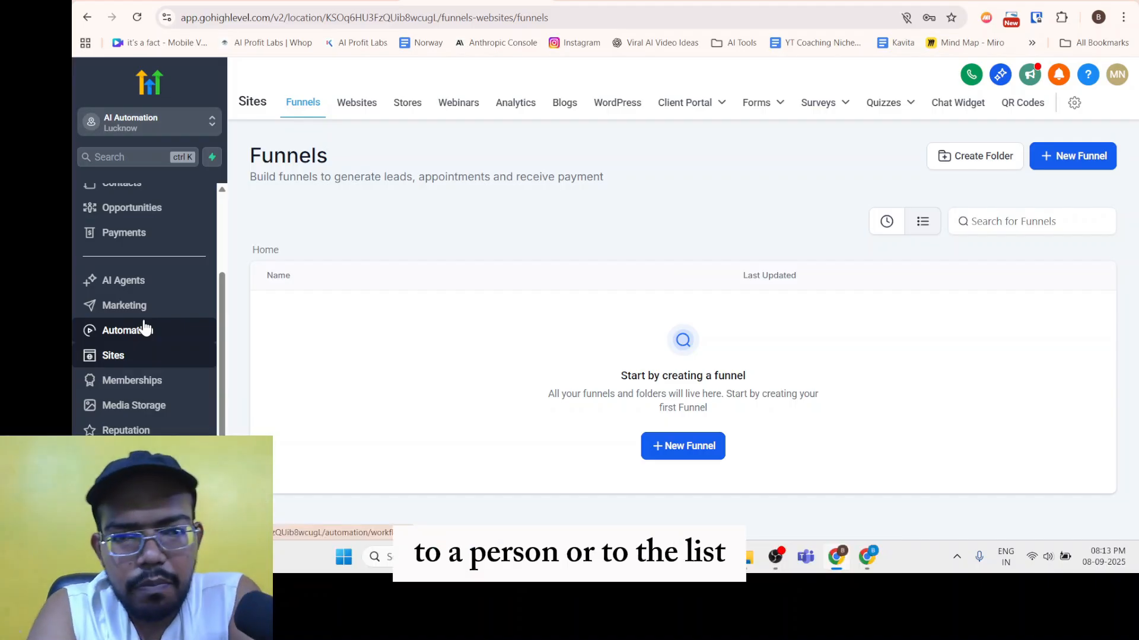
# Go from Sites > Funnels to the Automation section in the left sidebar.
pyautogui.click(145, 329)
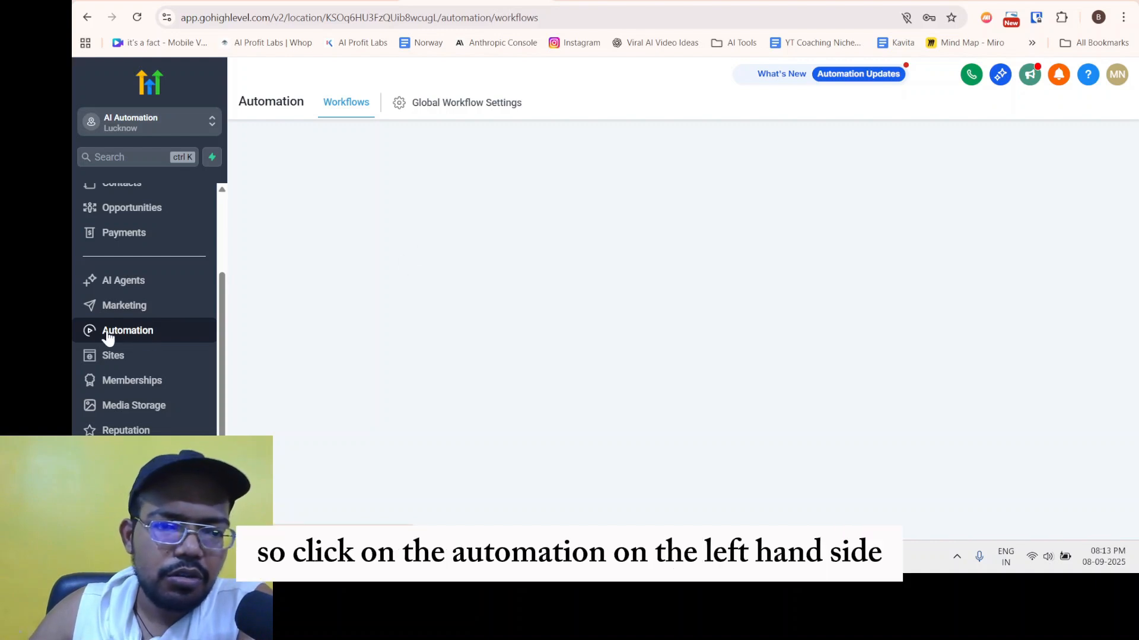
# Load the Workflows list page.
pyautogui.scroll(1, 124, 261)
pyautogui.scroll(-1, 126, 276)
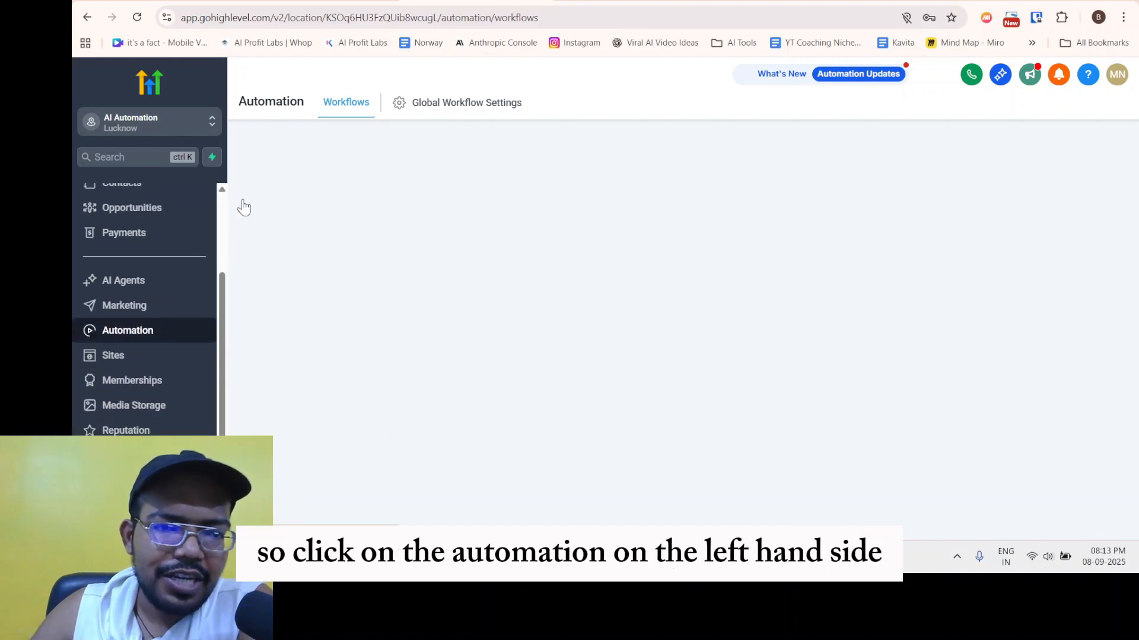
pyautogui.click(349, 105)
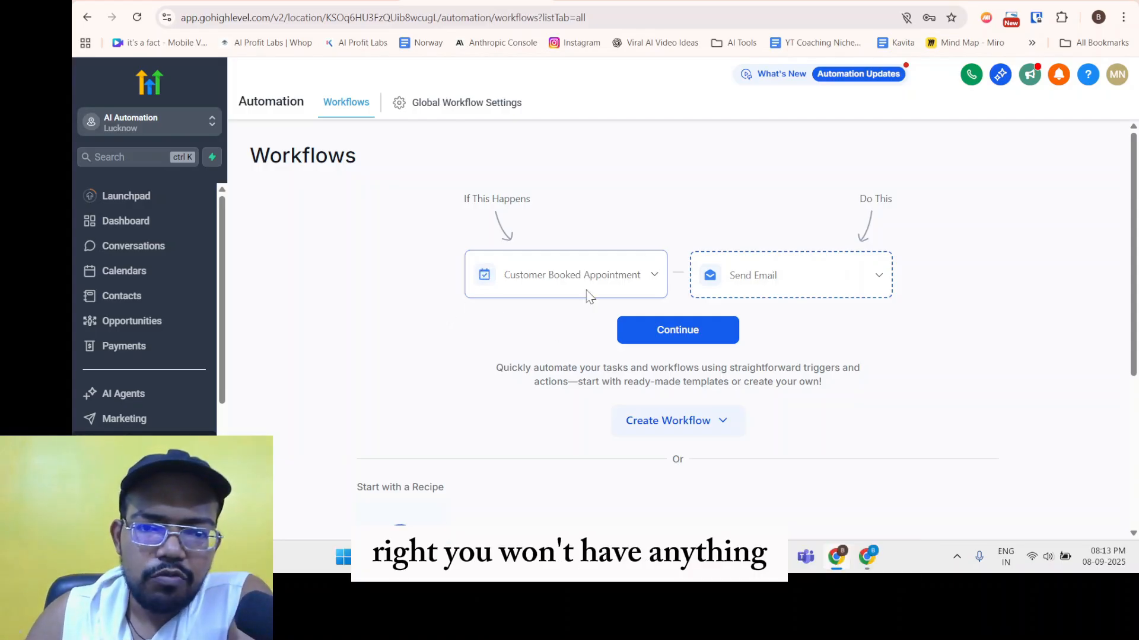
pyautogui.scroll(-4, 542, 408)
pyautogui.scroll(4, 528, 391)
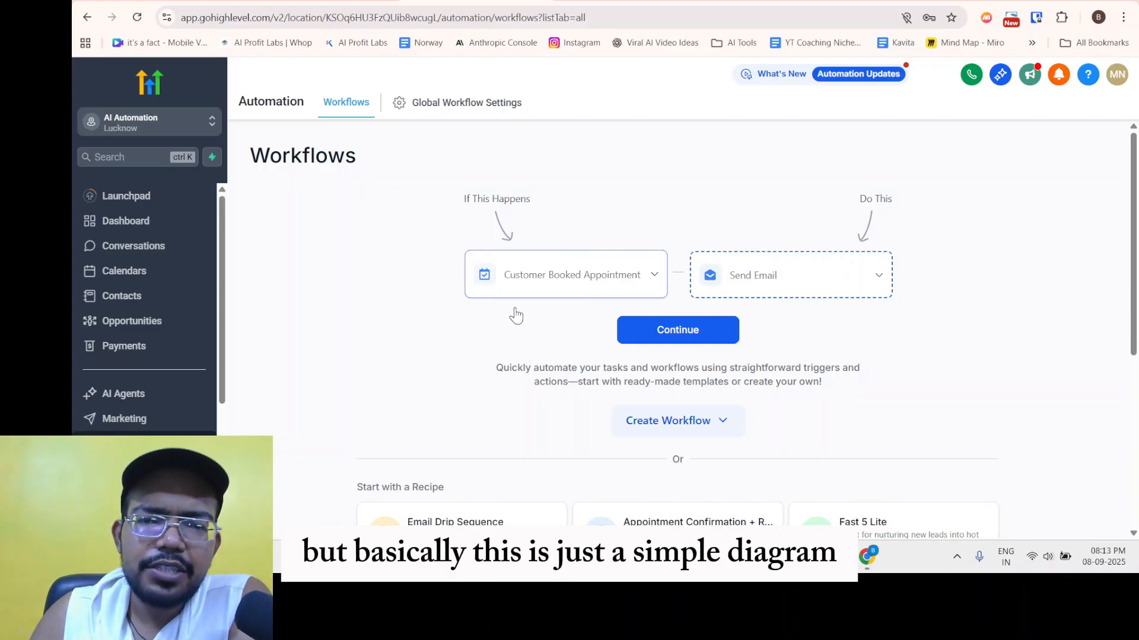
# Bring up the Create Workflow dropdown on the Workflows page.
pyautogui.scroll(-2, 682, 403)
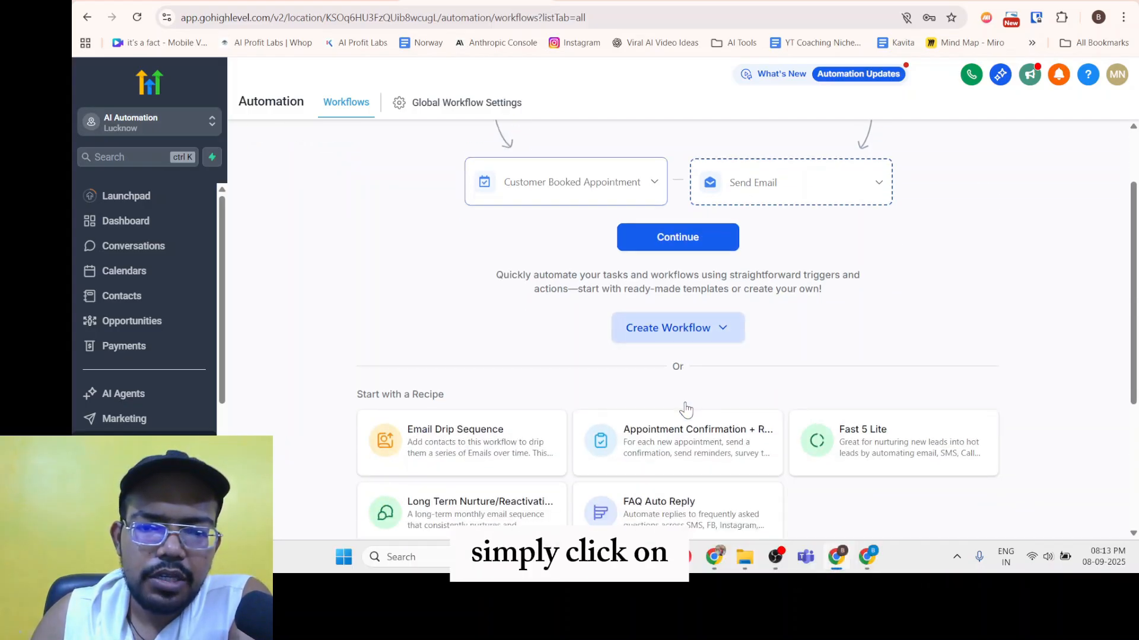
pyautogui.click(724, 331)
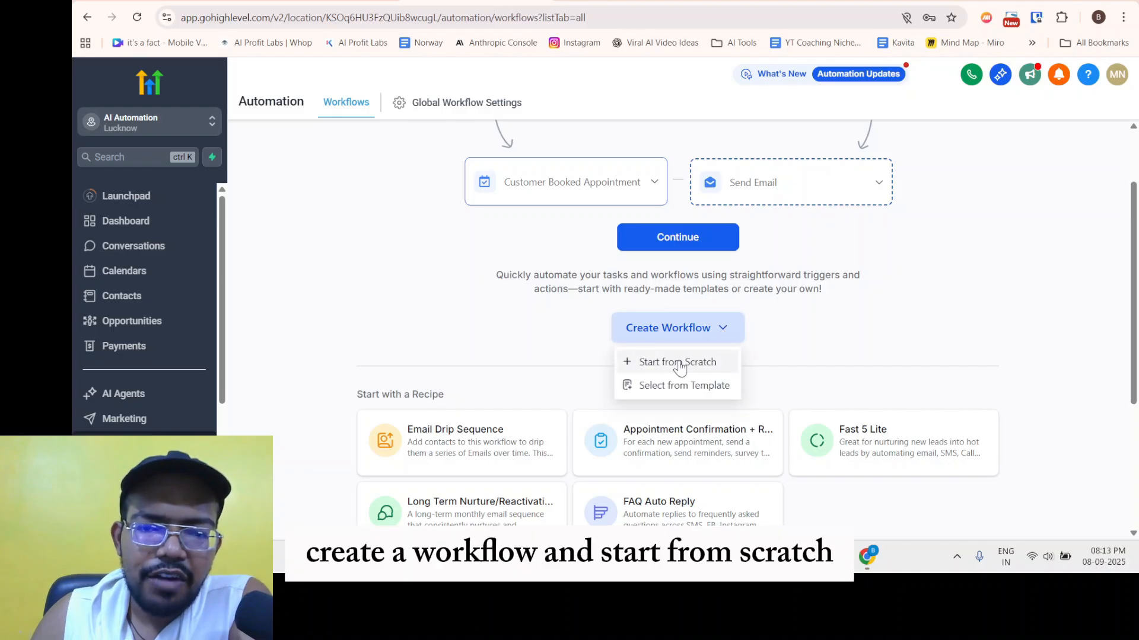
pyautogui.click(805, 356)
pyautogui.scroll(-2, 567, 394)
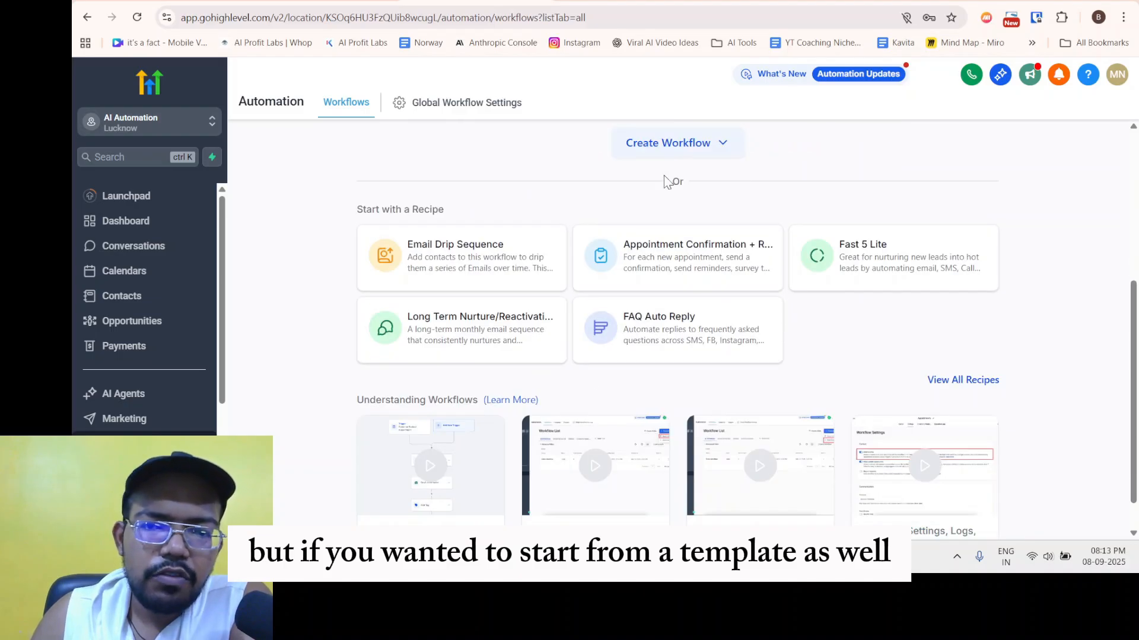
pyautogui.click(700, 155)
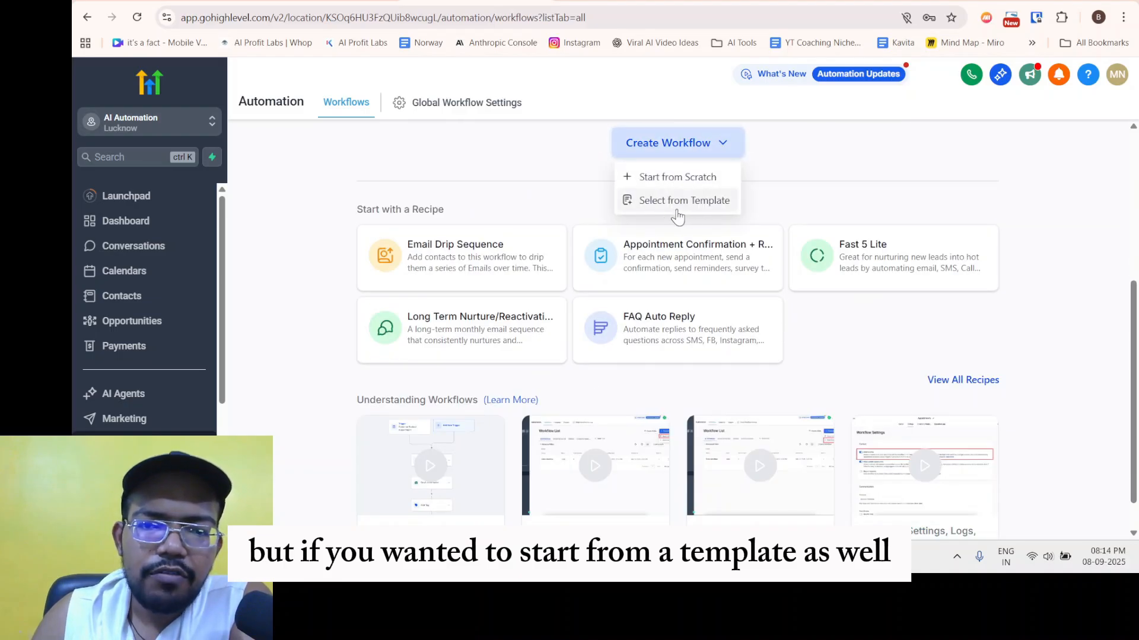
pyautogui.click(710, 205)
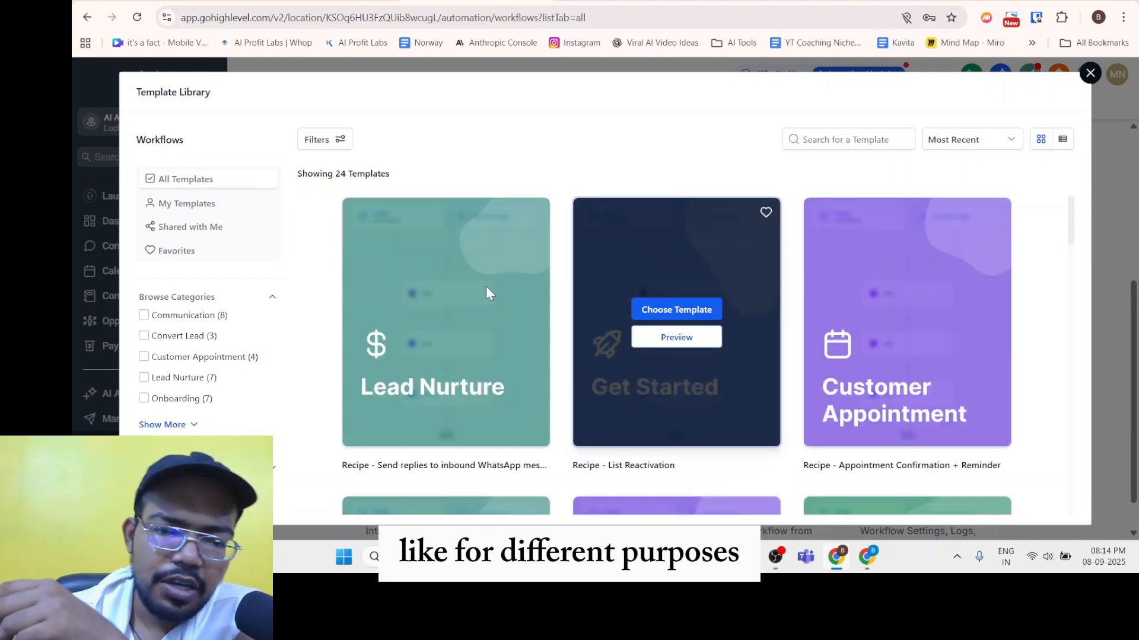
pyautogui.scroll(-3, 572, 318)
pyautogui.scroll(2, 470, 303)
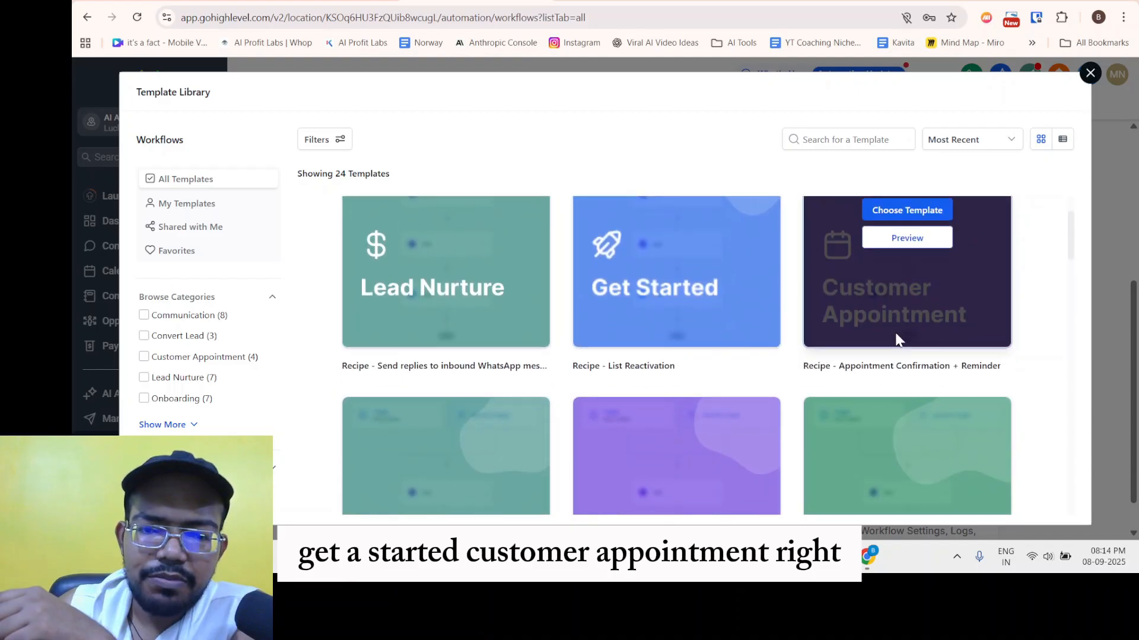
pyautogui.scroll(-3, 448, 408)
pyautogui.scroll(-5, 623, 475)
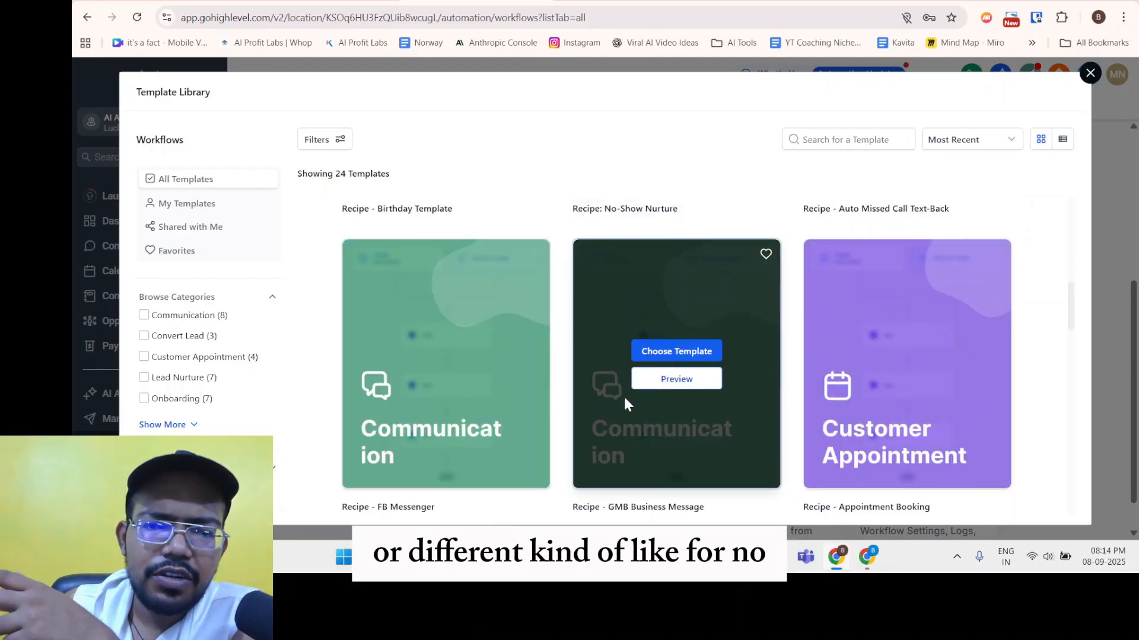
pyautogui.scroll(2, 624, 395)
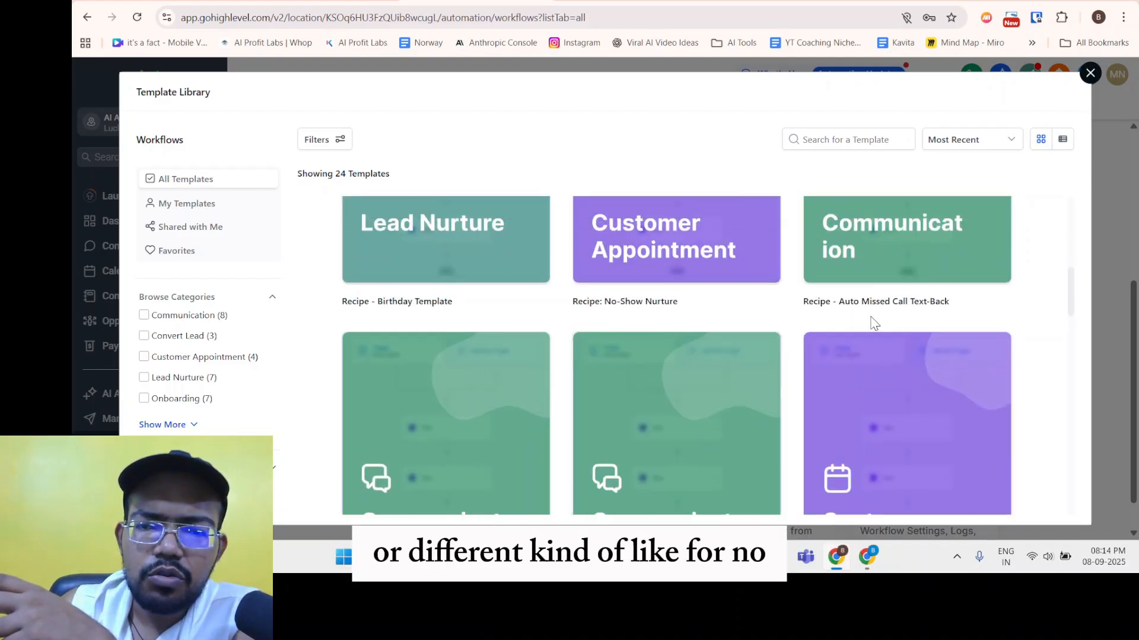
pyautogui.moveTo(850, 302); pyautogui.dragTo(956, 306)
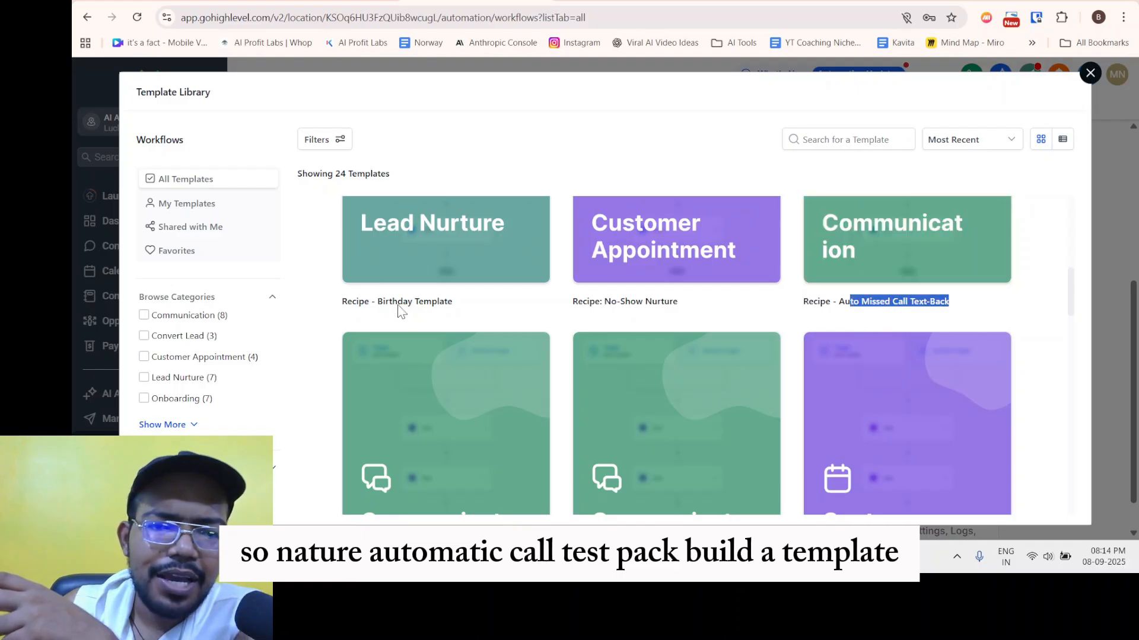
pyautogui.moveTo(407, 304); pyautogui.dragTo(441, 305)
pyautogui.click(474, 326)
pyautogui.scroll(-3, 472, 341)
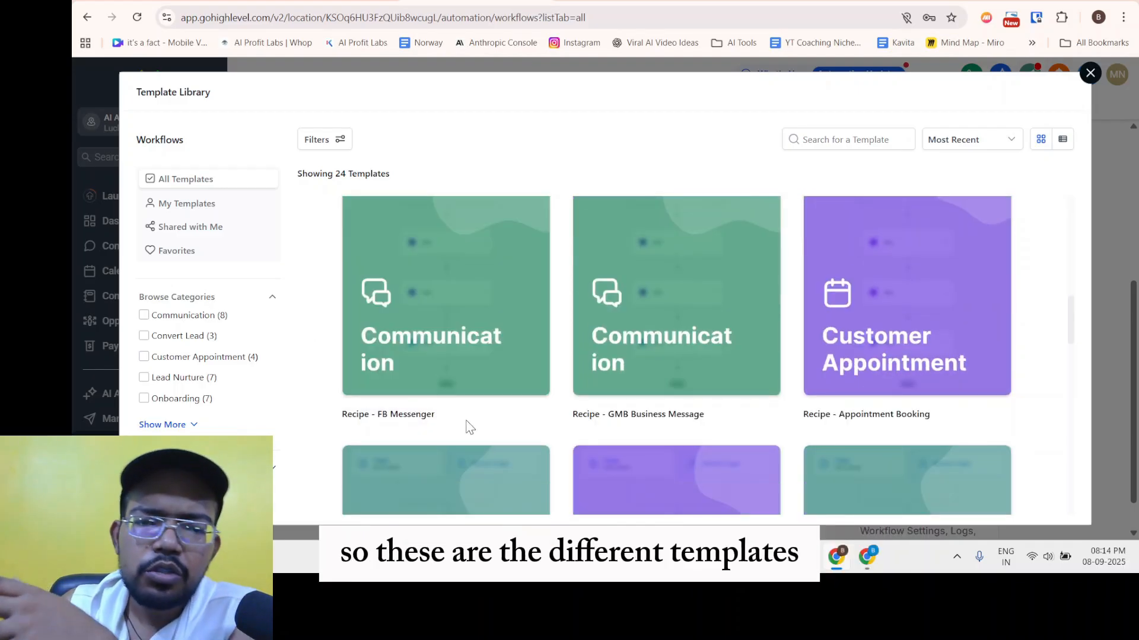
pyautogui.scroll(-3, 561, 390)
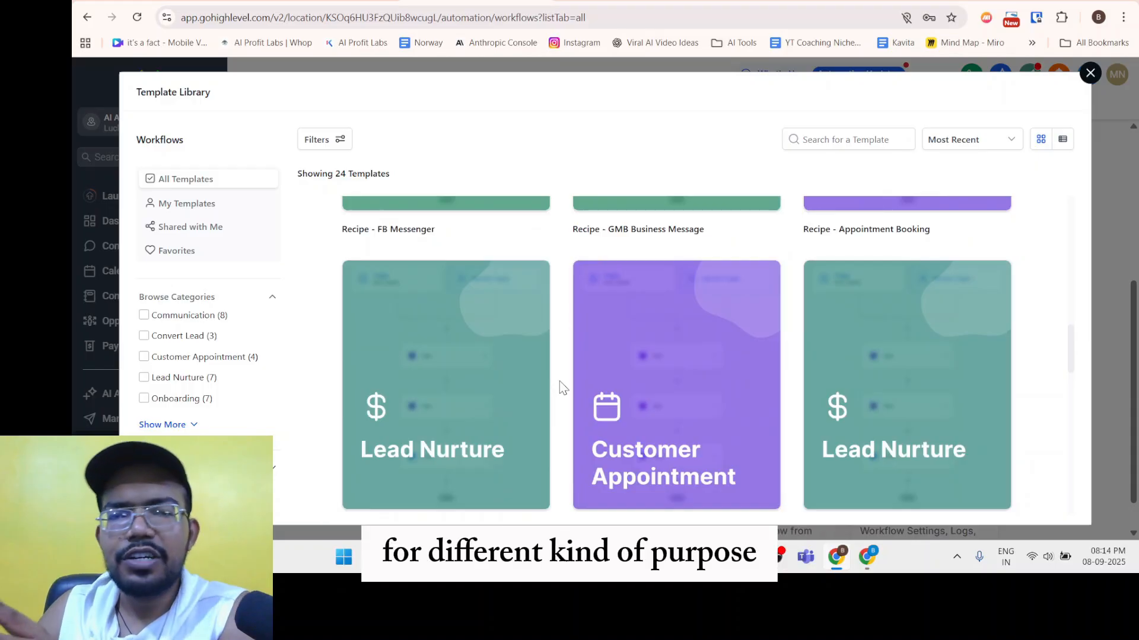
pyautogui.scroll(-3, 560, 389)
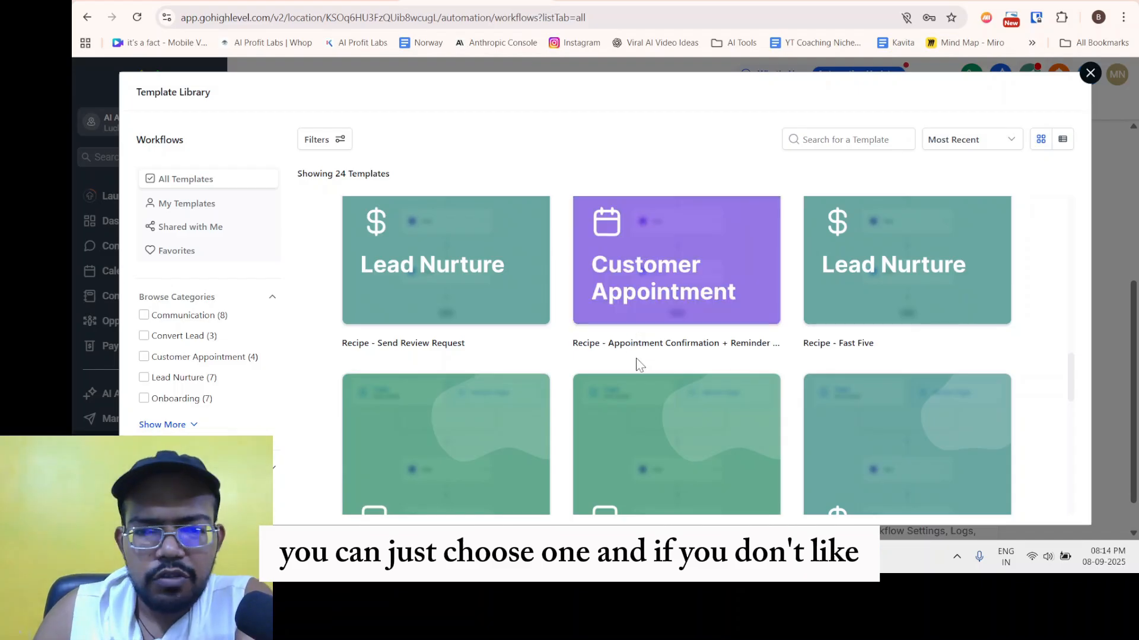
pyautogui.scroll(7, 652, 368)
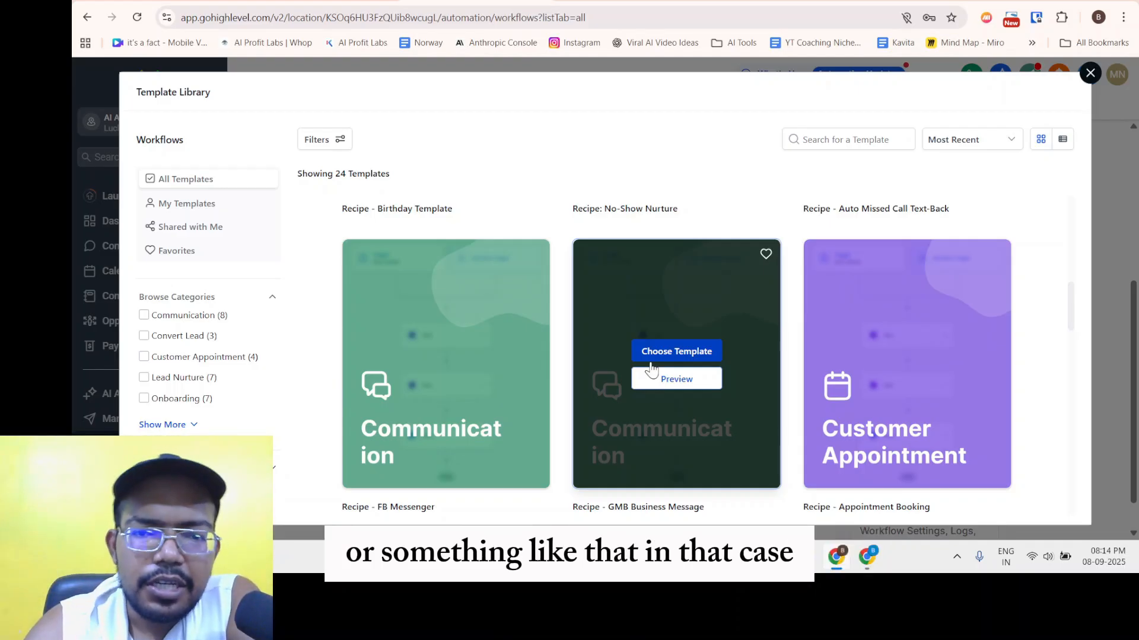
pyautogui.scroll(5, 635, 293)
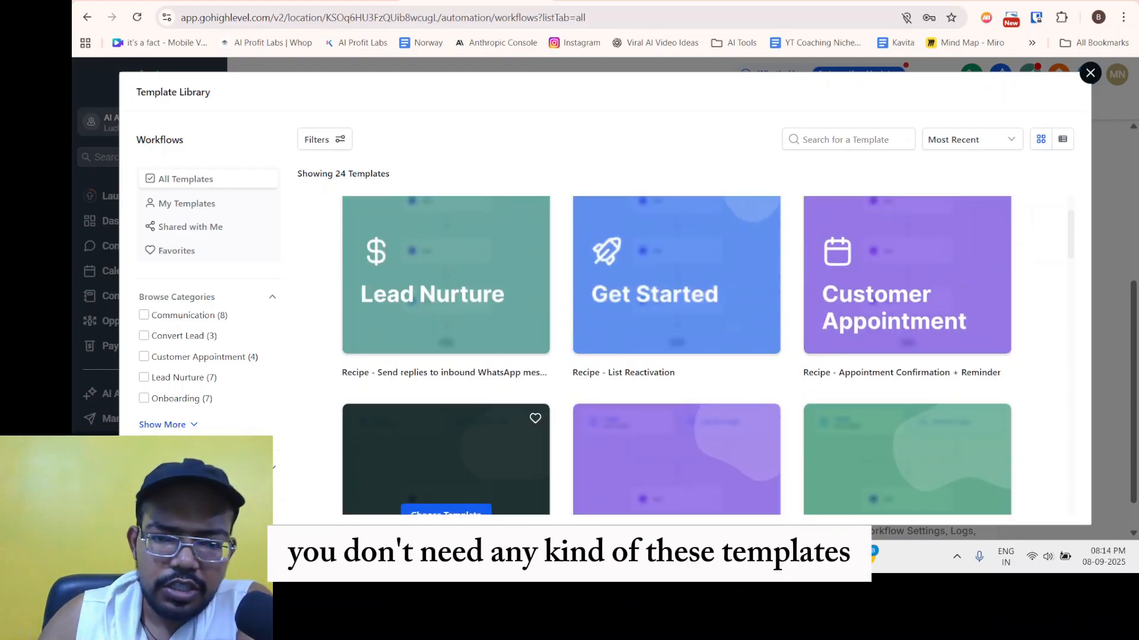
# Close the template library and highlight the Start with a Recipe heading.
pyautogui.click(1090, 72)
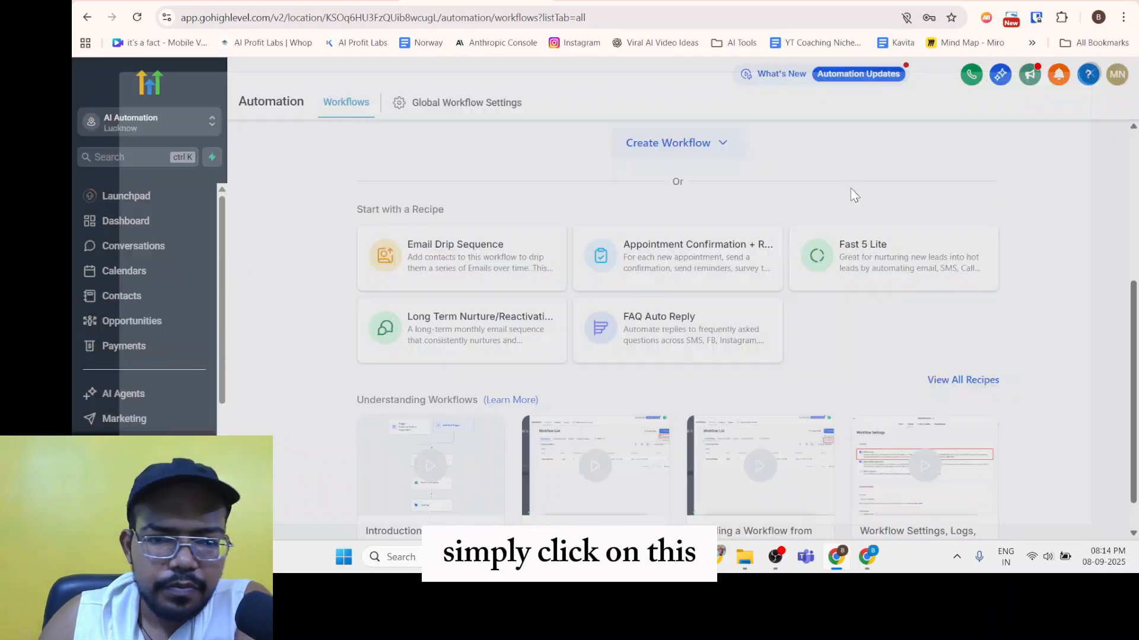
pyautogui.click(718, 153)
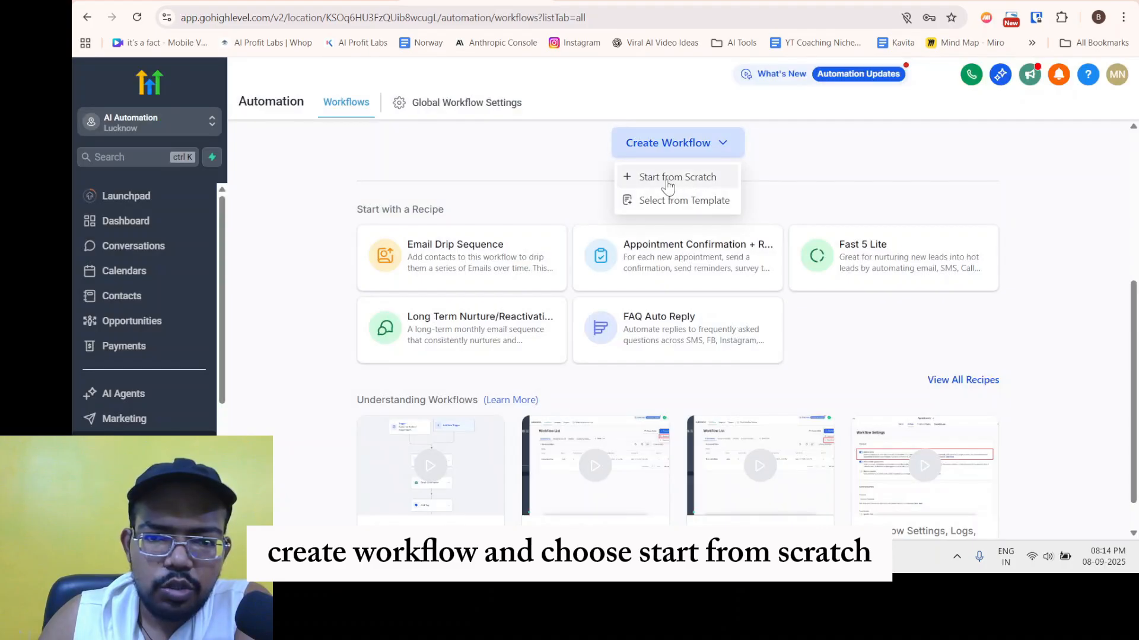
pyautogui.click(805, 164)
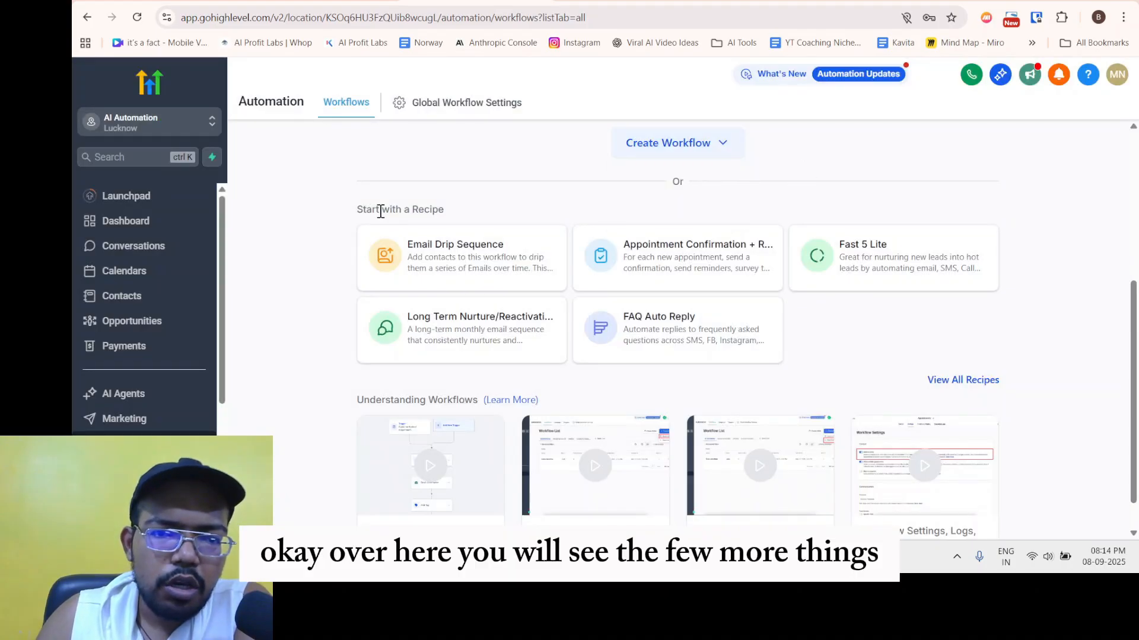
pyautogui.moveTo(363, 212); pyautogui.dragTo(486, 220)
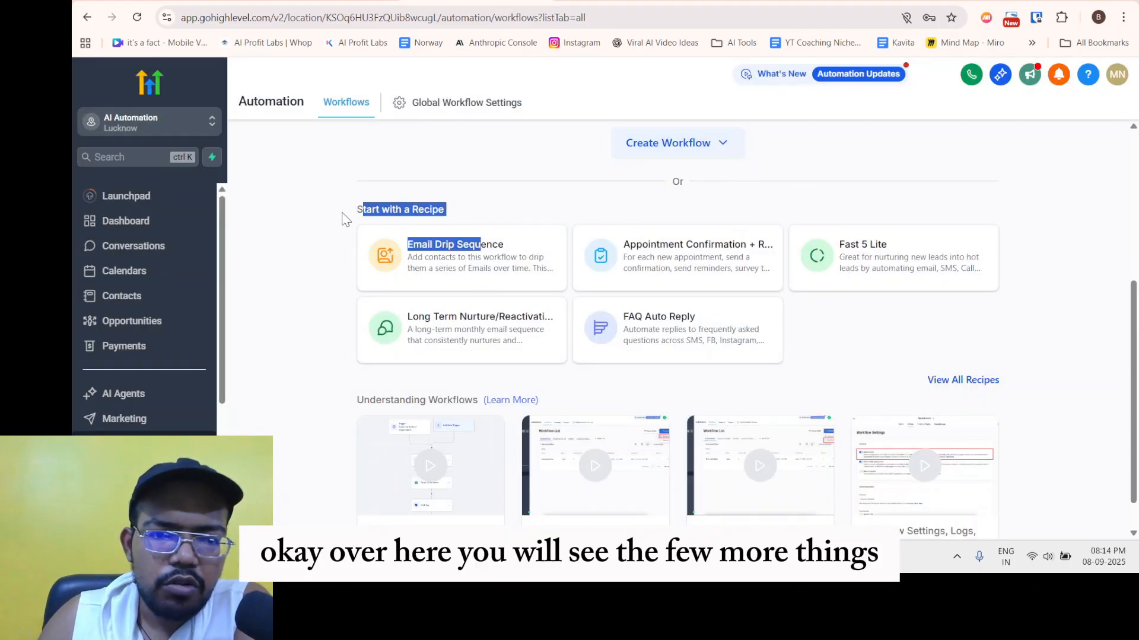
pyautogui.doubleClick(342, 214)
pyautogui.moveTo(343, 213); pyautogui.dragTo(440, 212)
pyautogui.click(470, 210)
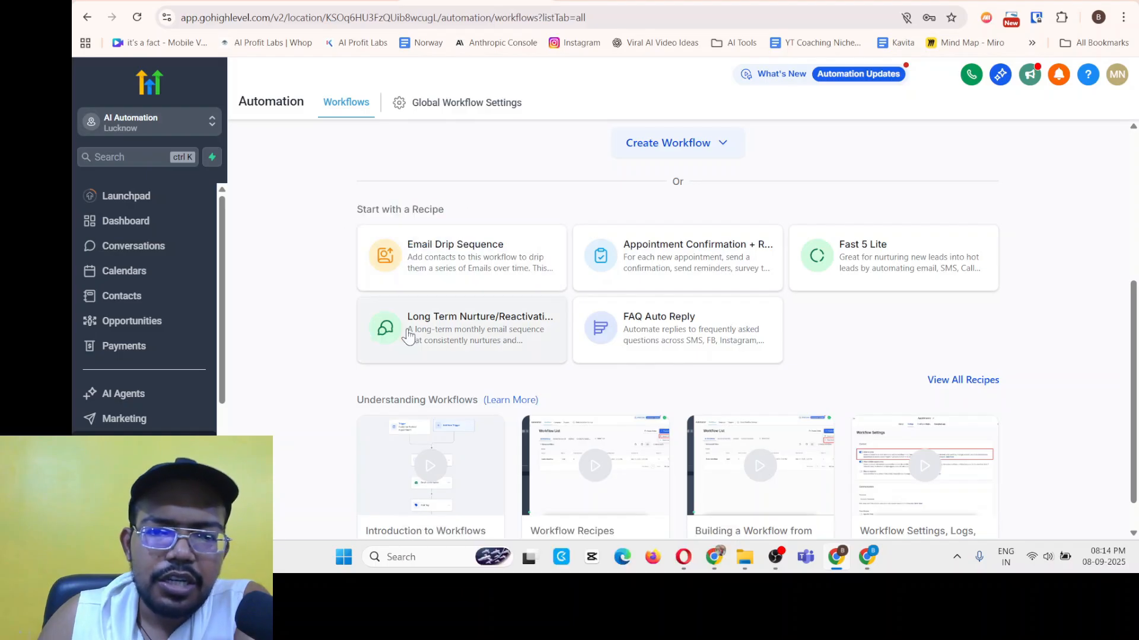
# Show the Create Workflow choices: Start from Scratch and Select from Template.
pyautogui.click(719, 147)
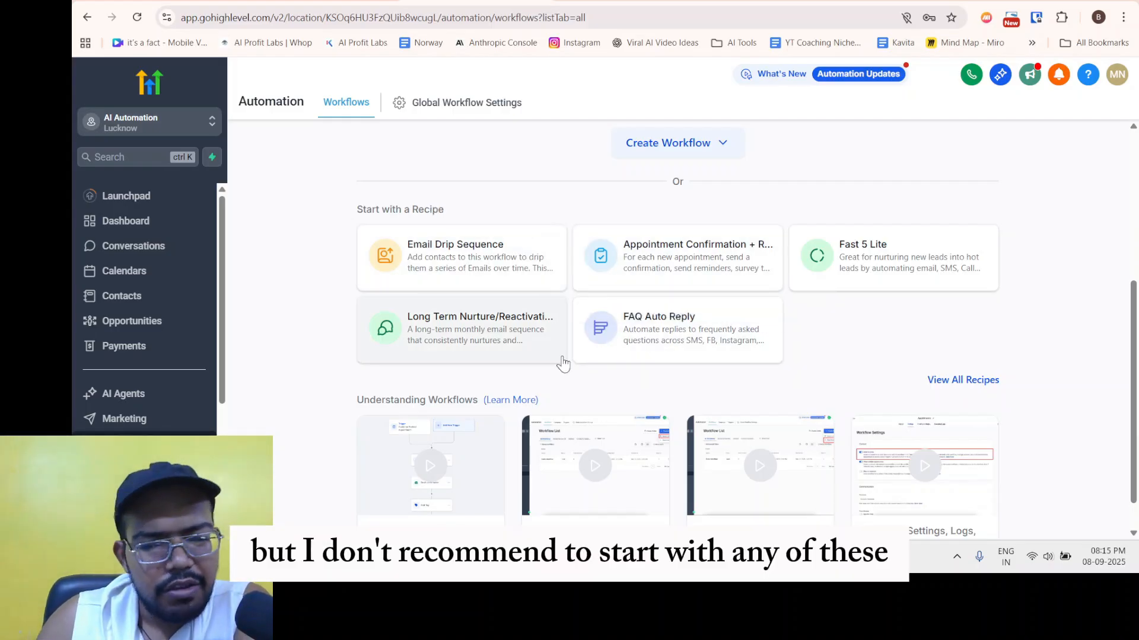
pyautogui.scroll(-1, 682, 257)
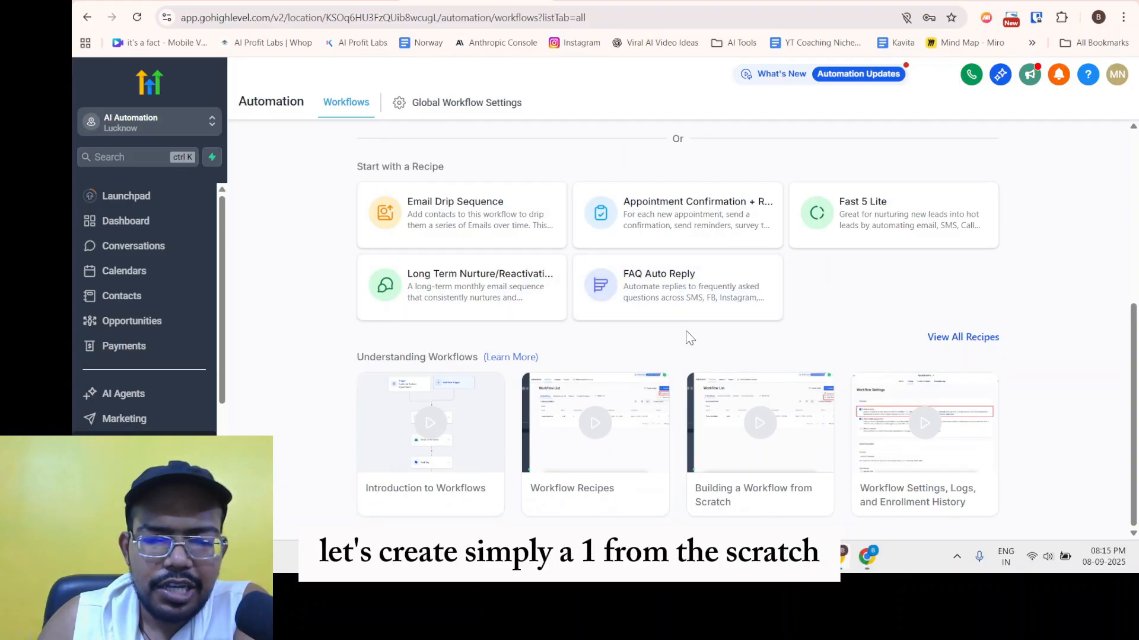
pyautogui.scroll(5, 727, 282)
pyautogui.click(676, 421)
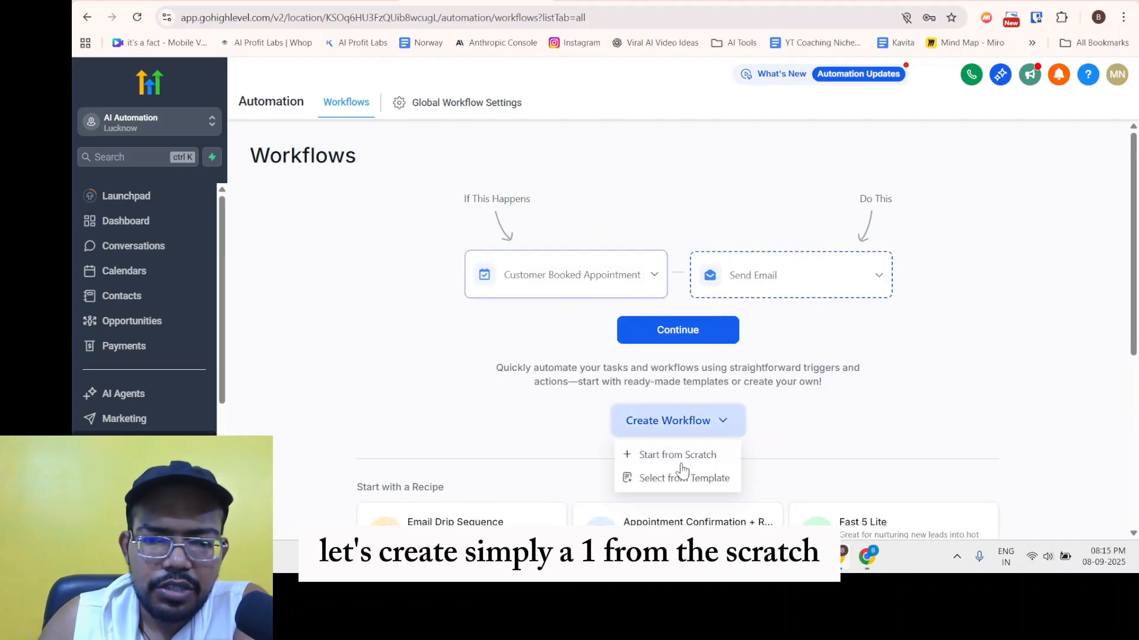
# Start a new blank workflow from scratch.
pyautogui.click(681, 454)
pyautogui.scroll(-5, 638, 348)
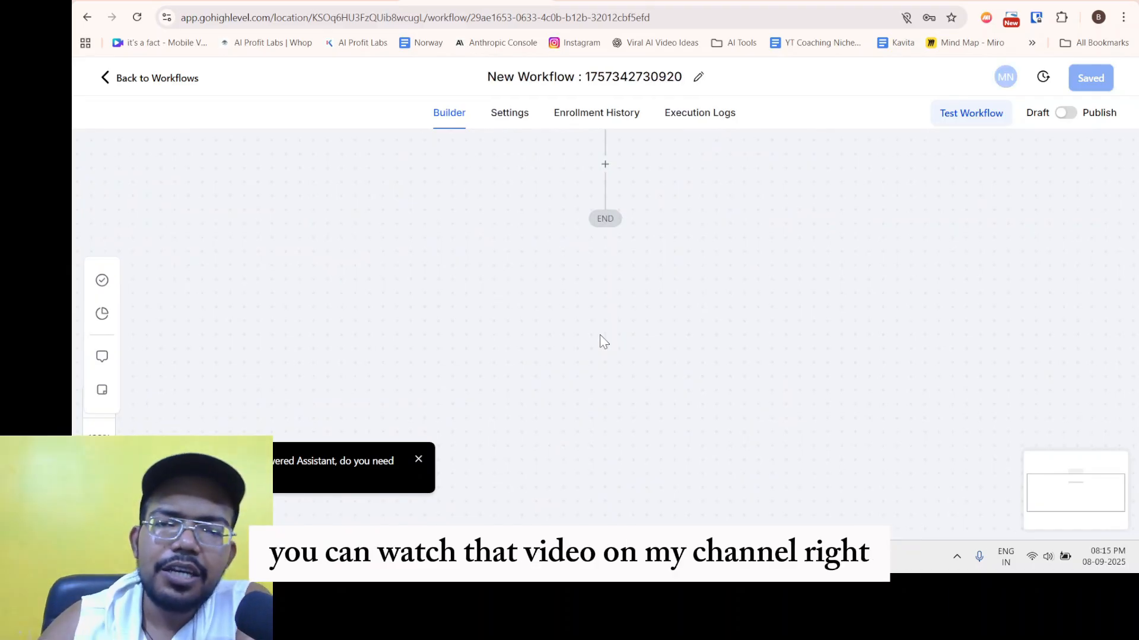
pyautogui.scroll(2, 698, 228)
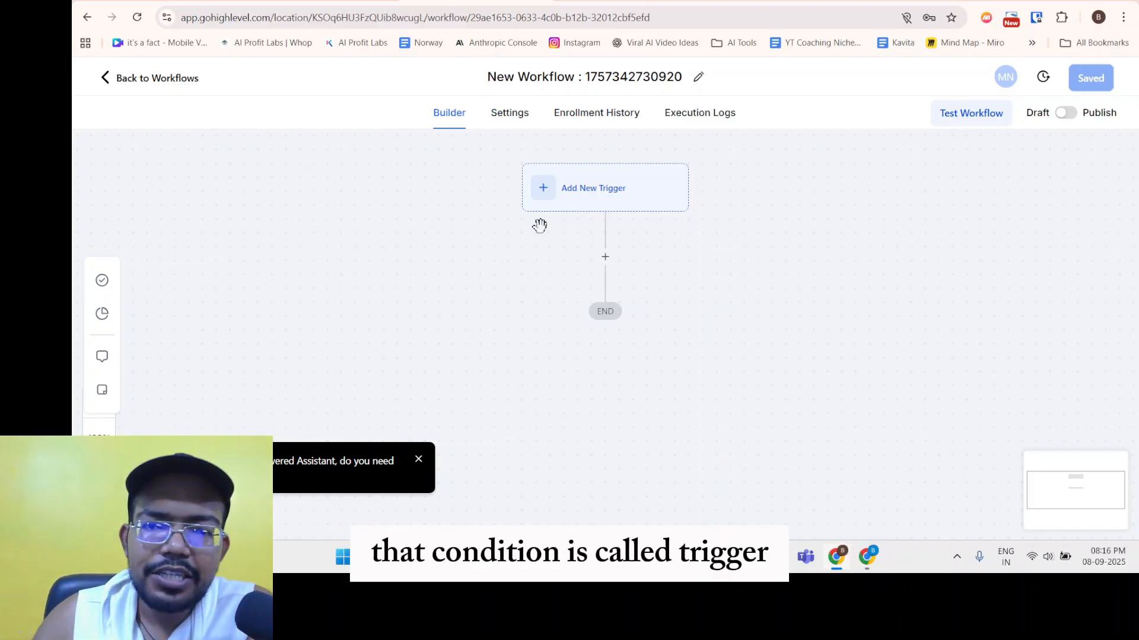
# Rename the blank workflow to 'First Email Campaign 5'.
pyautogui.click(556, 81)
pyautogui.tripleClick(556, 80)
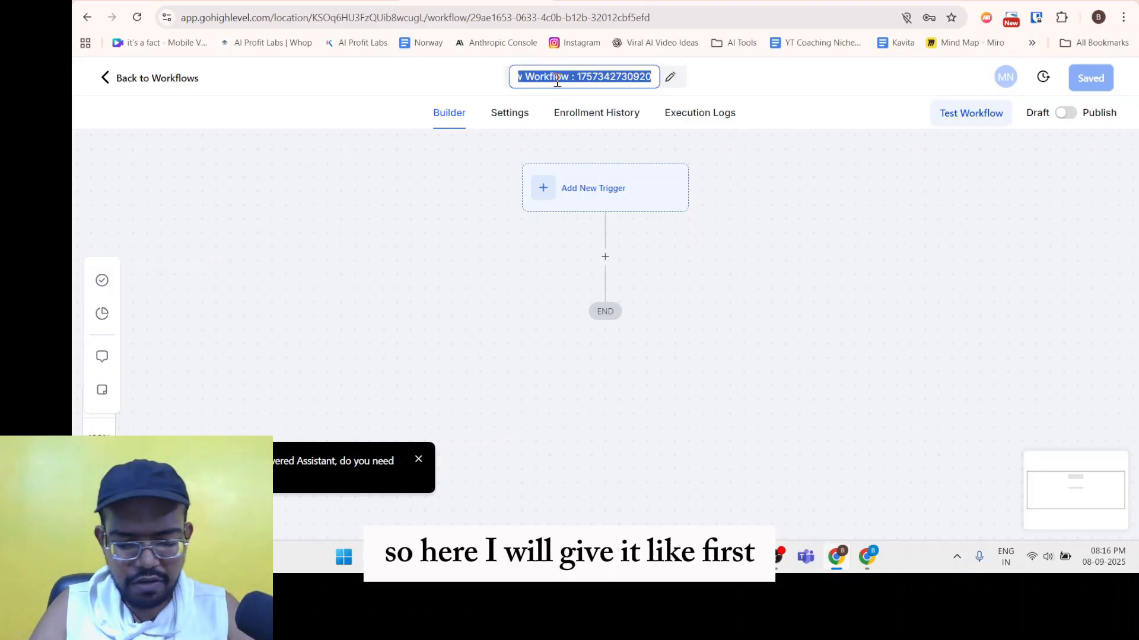
pyautogui.write('First')
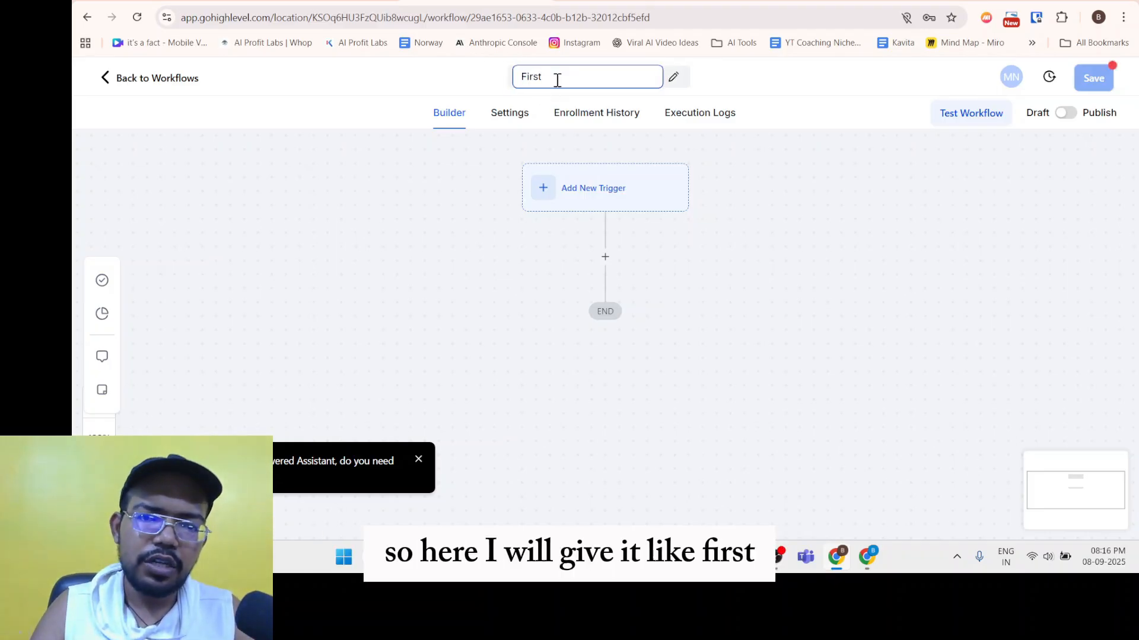
pyautogui.write(' ES')
pyautogui.write('ail Campaign 5')
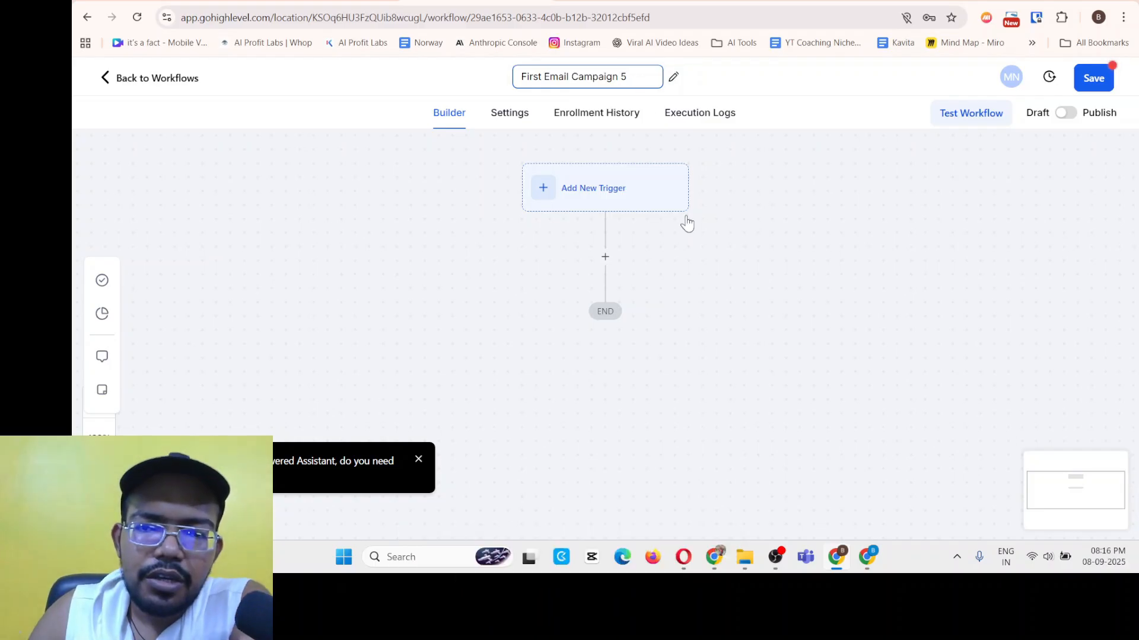
pyautogui.click(788, 230)
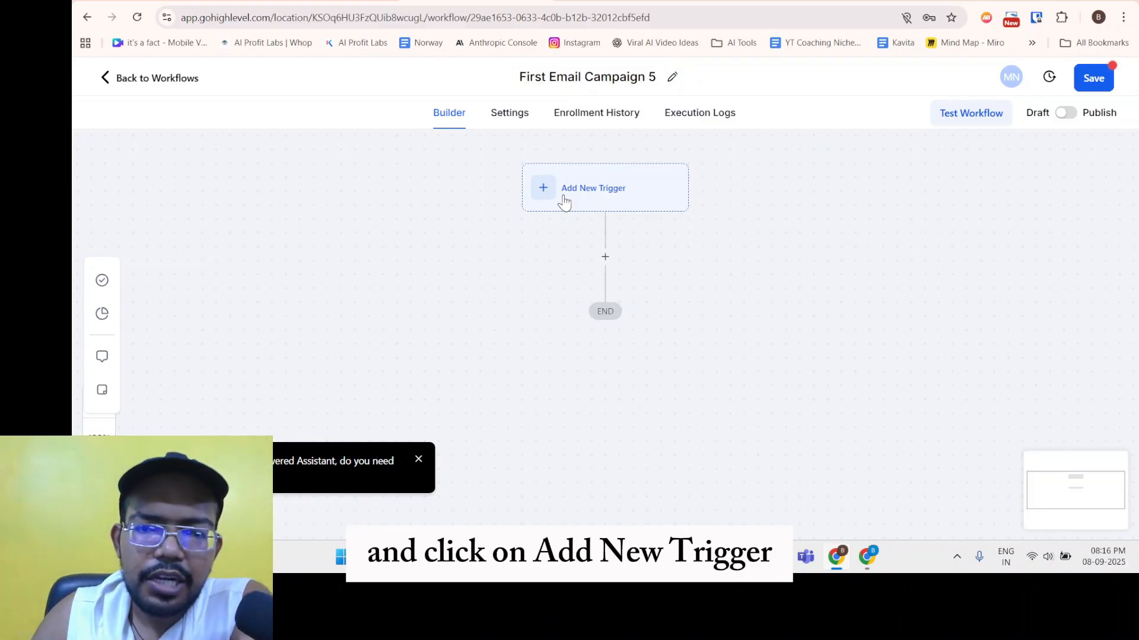
# Add a Contact Tag trigger with one empty filter row.
pyautogui.click(587, 199)
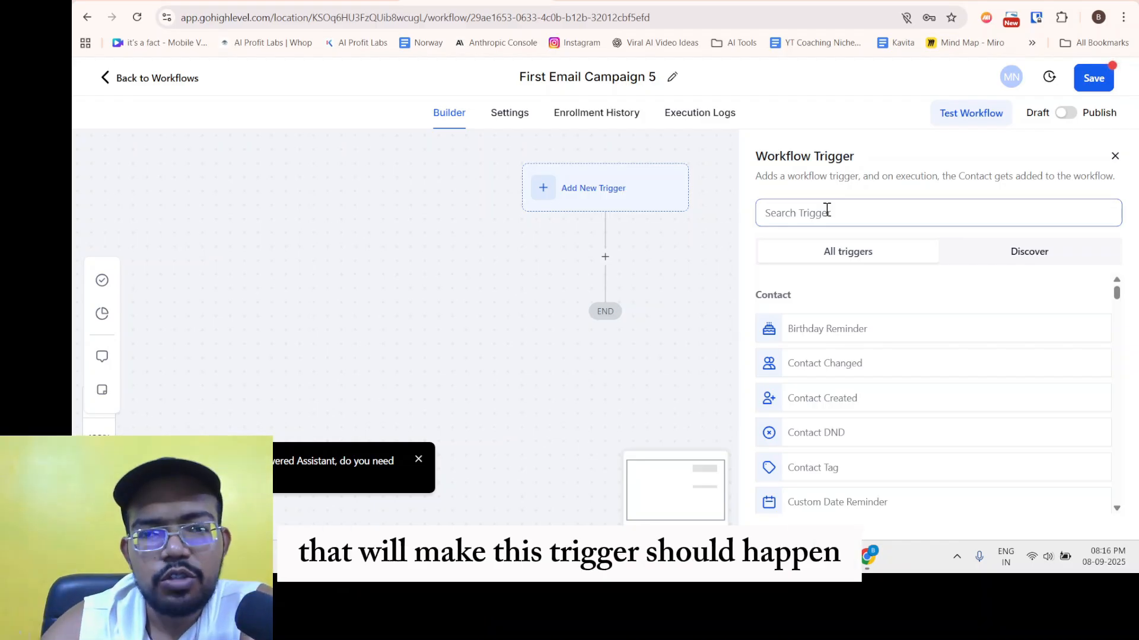
pyautogui.scroll(-2, 853, 300)
pyautogui.scroll(2, 854, 296)
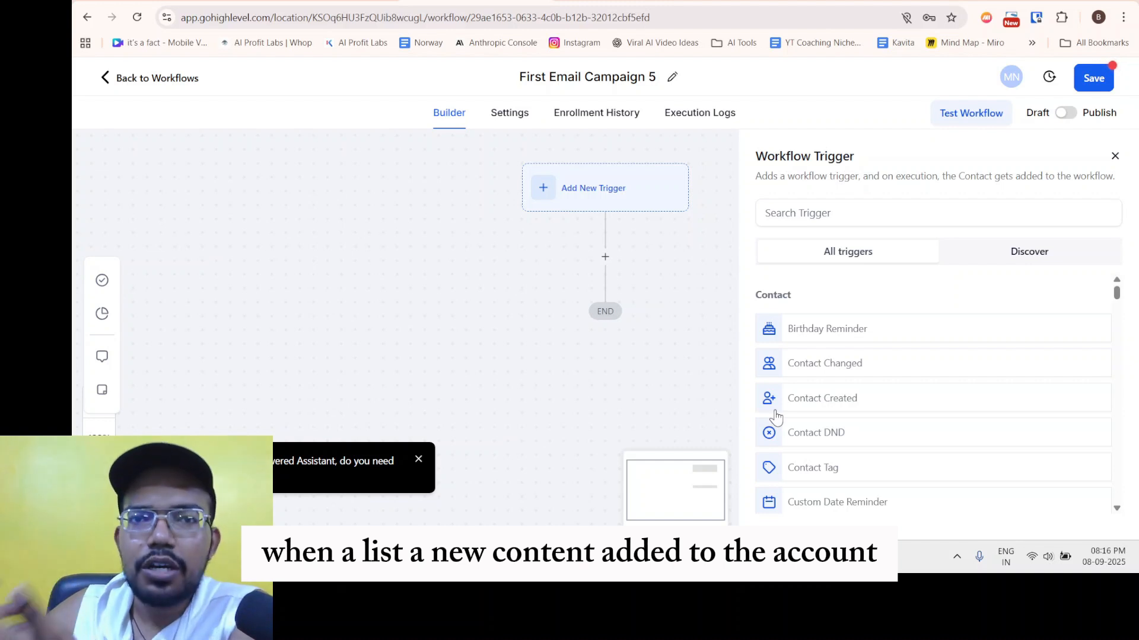
pyautogui.scroll(-2, 841, 399)
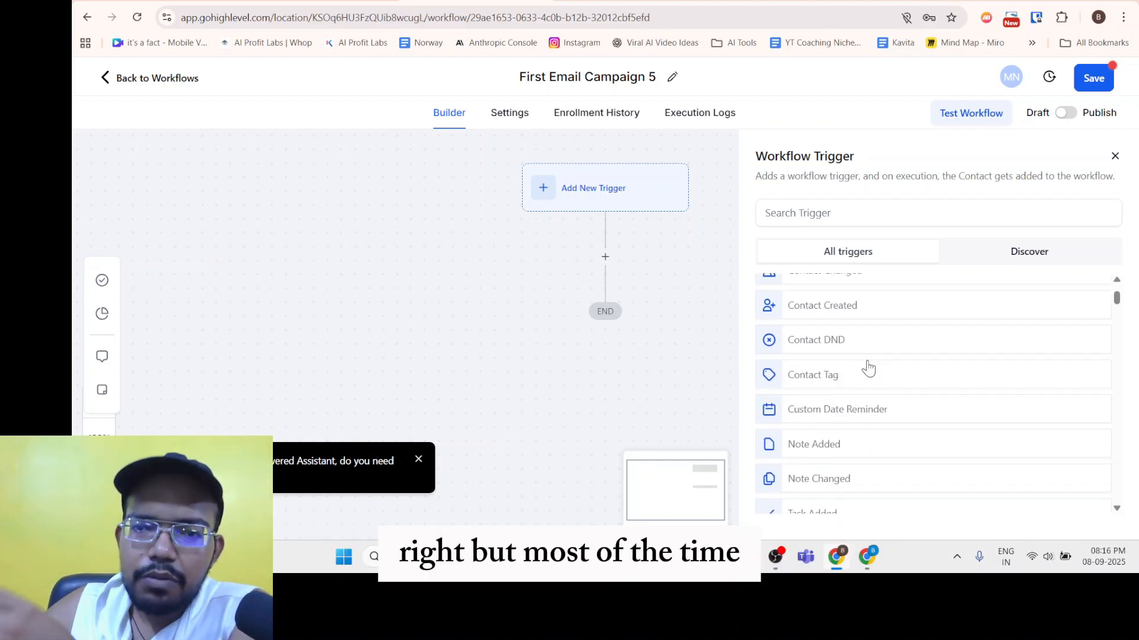
pyautogui.scroll(-8, 797, 388)
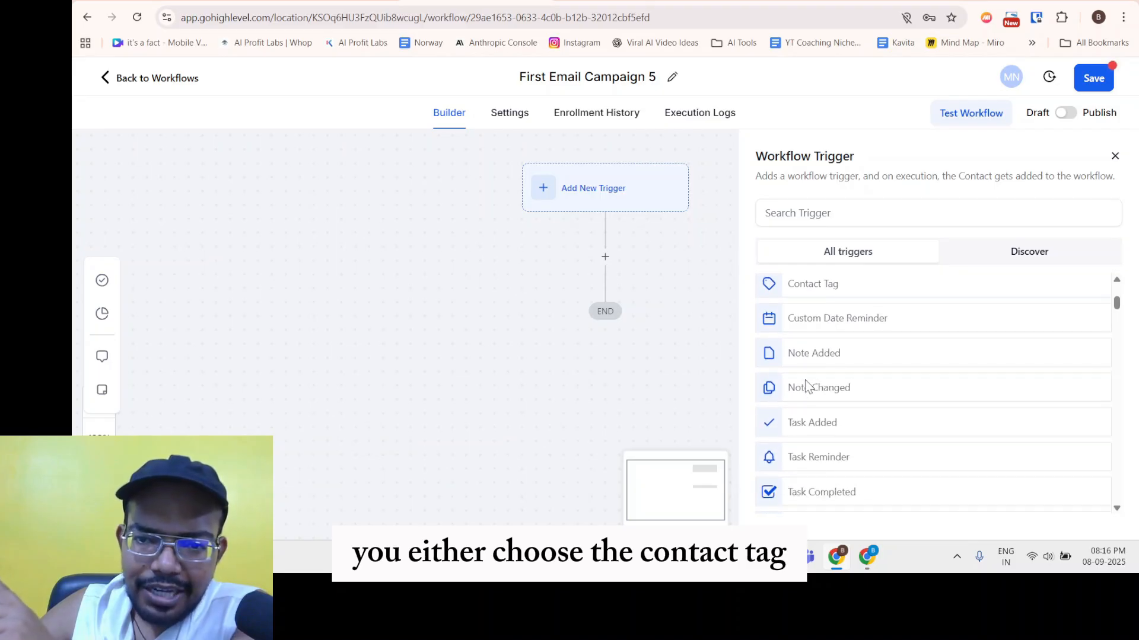
pyautogui.scroll(8, 829, 415)
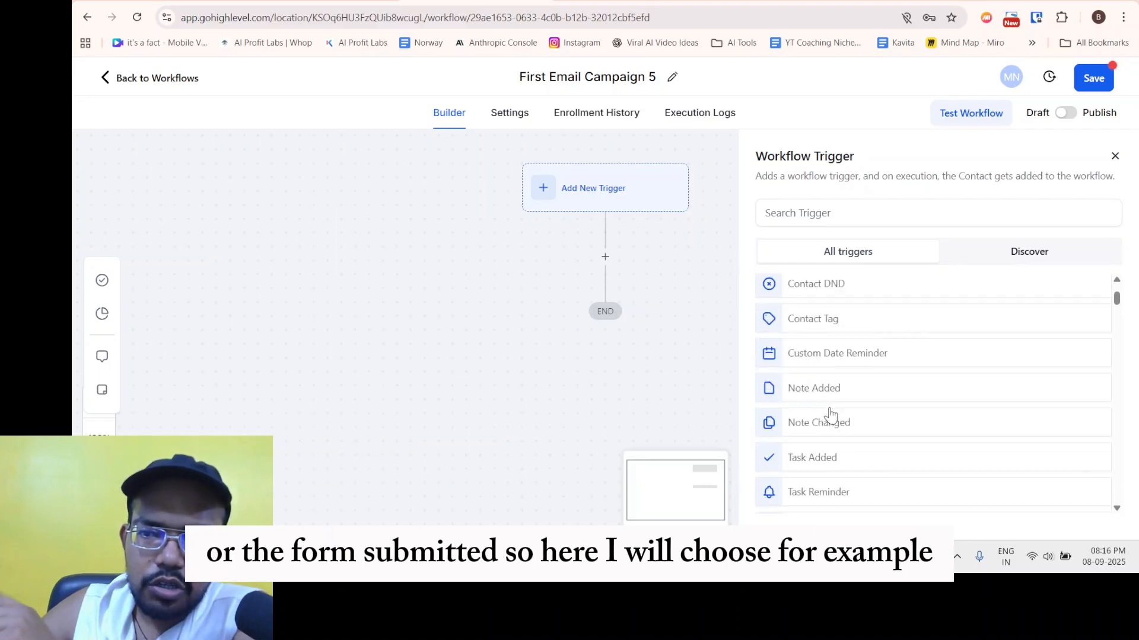
pyautogui.click(824, 471)
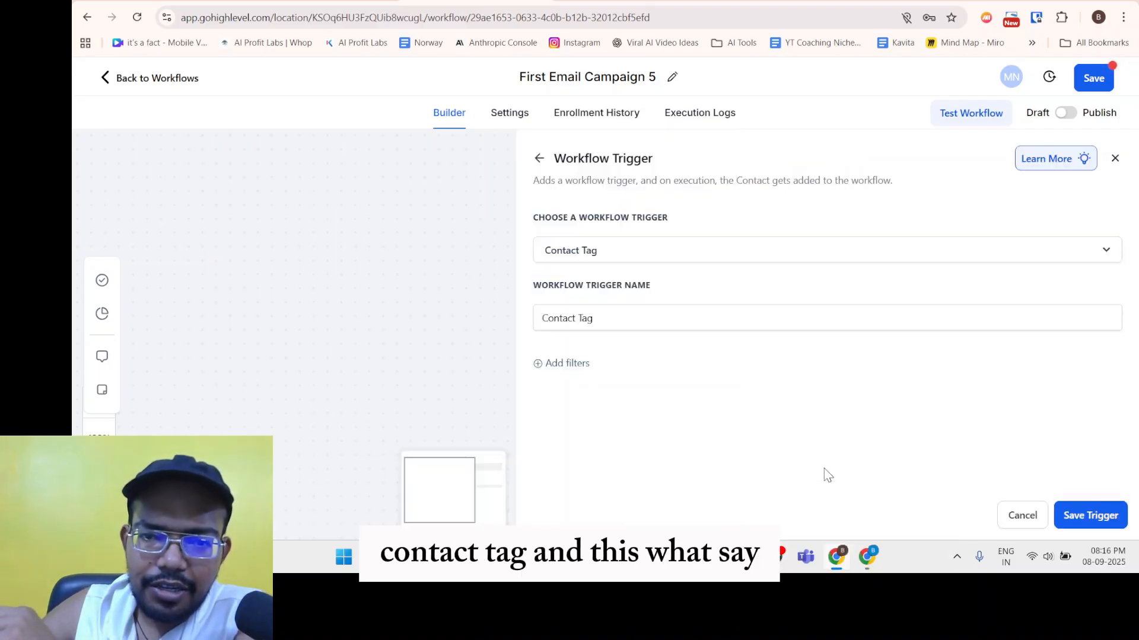
pyautogui.click(575, 364)
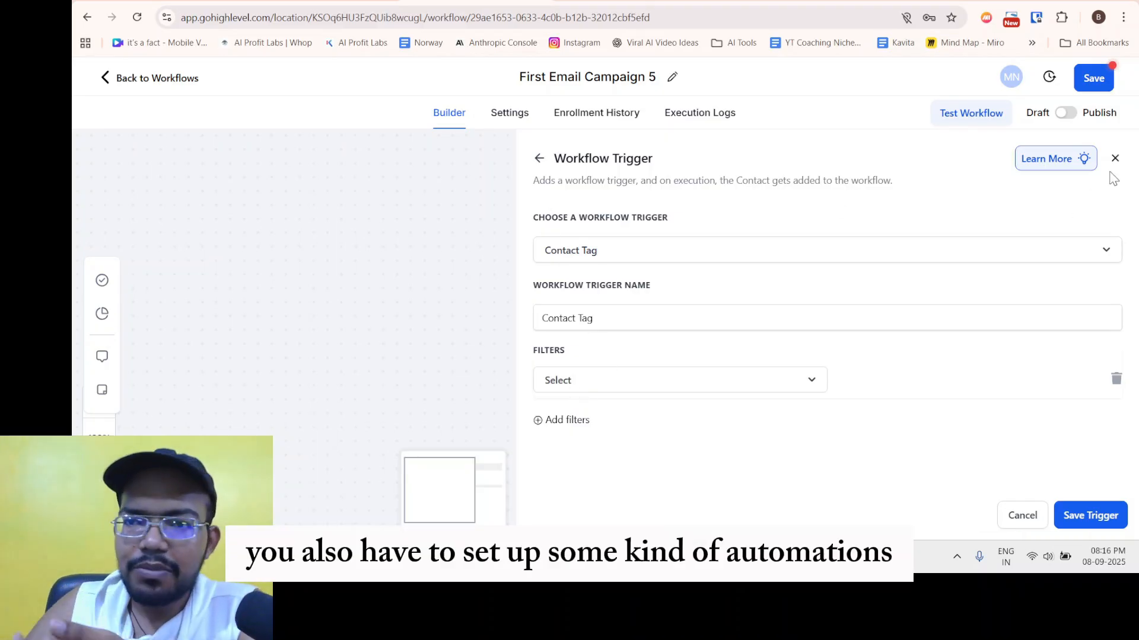
# Discard the Contact Tag trigger and pick Form Submitted by searching 'form'.
pyautogui.click(539, 158)
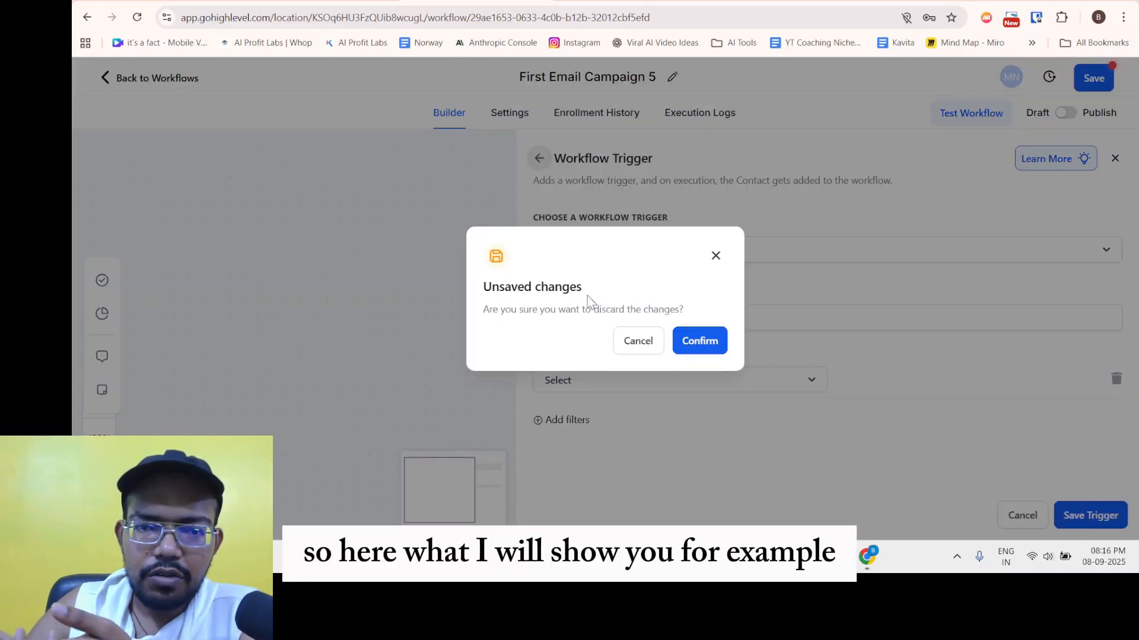
pyautogui.click(700, 346)
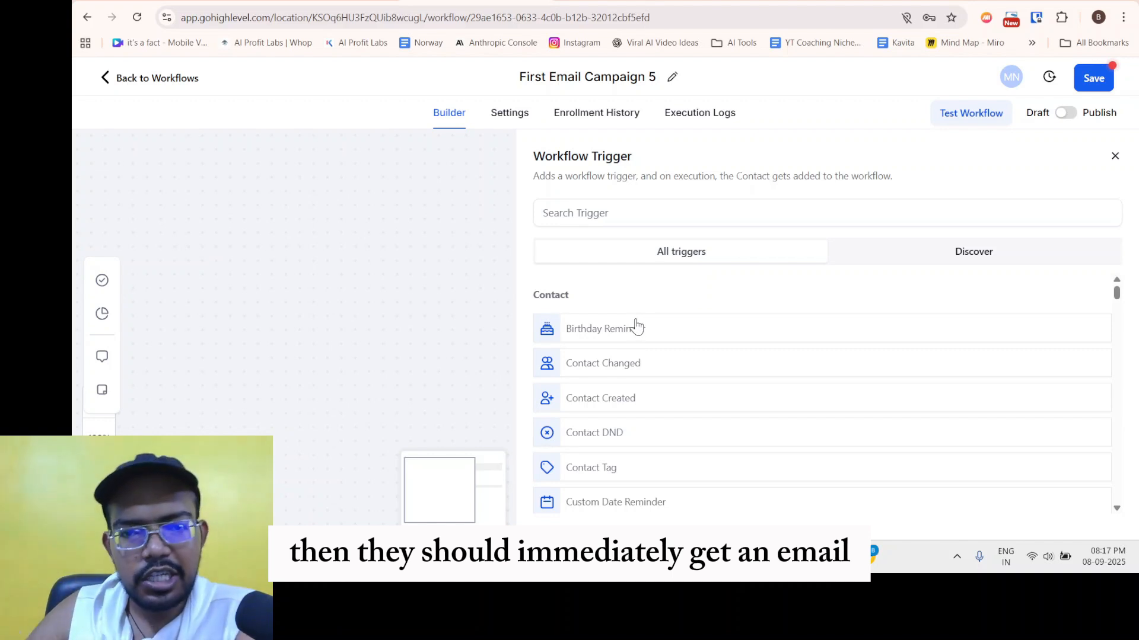
pyautogui.click(626, 214)
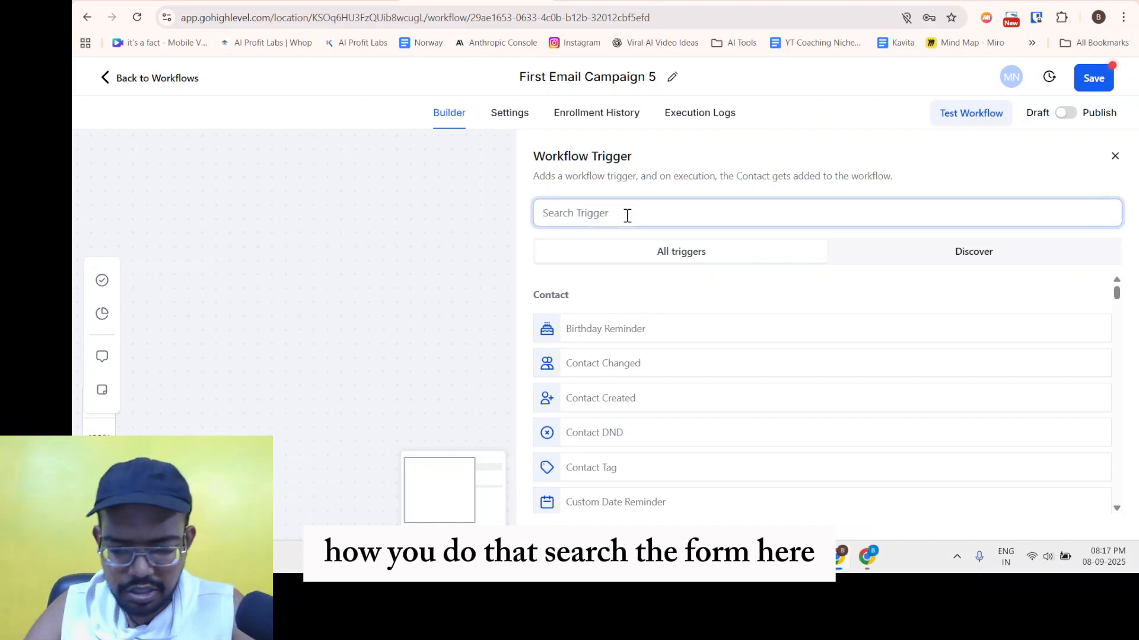
pyautogui.write('form')
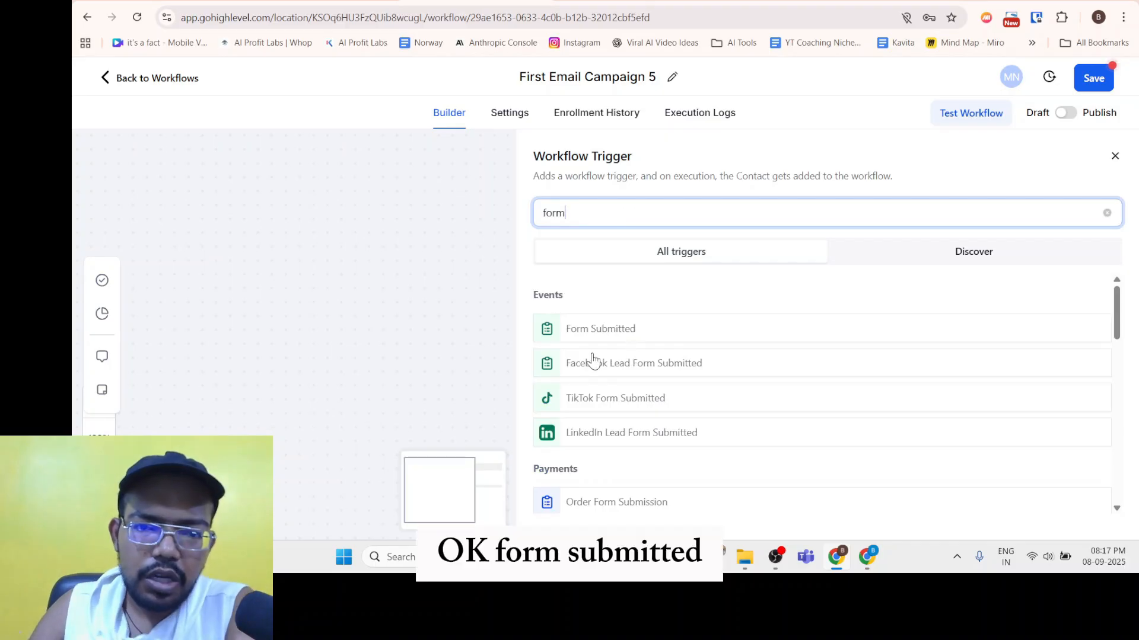
pyautogui.click(615, 330)
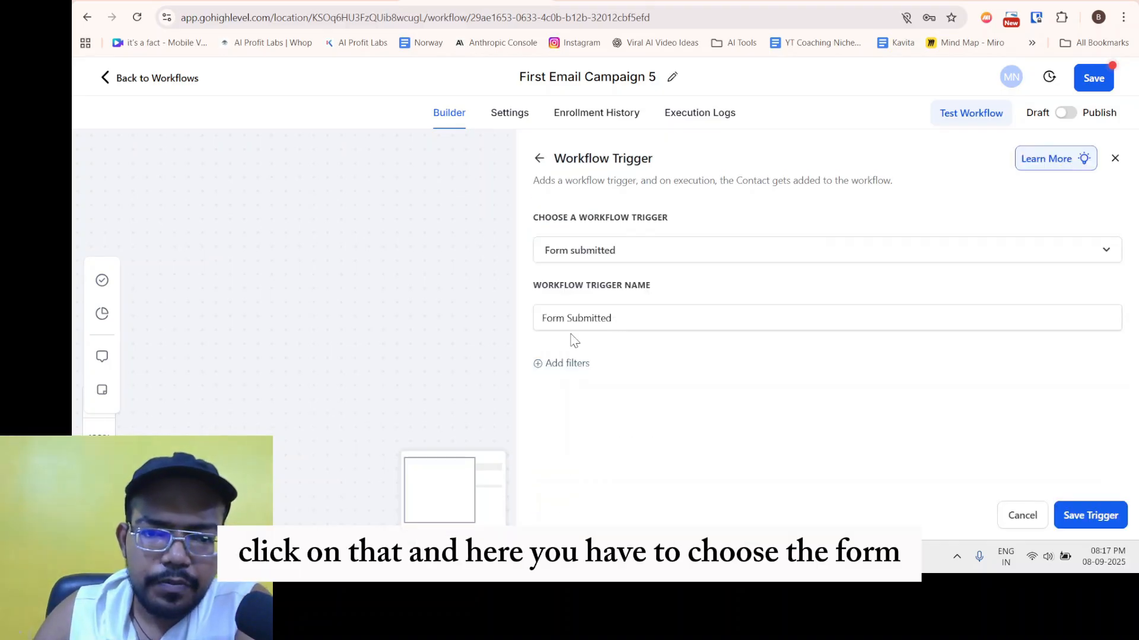
# Add a 'Form is' filter to the Form Submitted trigger.
pyautogui.click(567, 364)
pyautogui.click(573, 378)
pyautogui.click(577, 475)
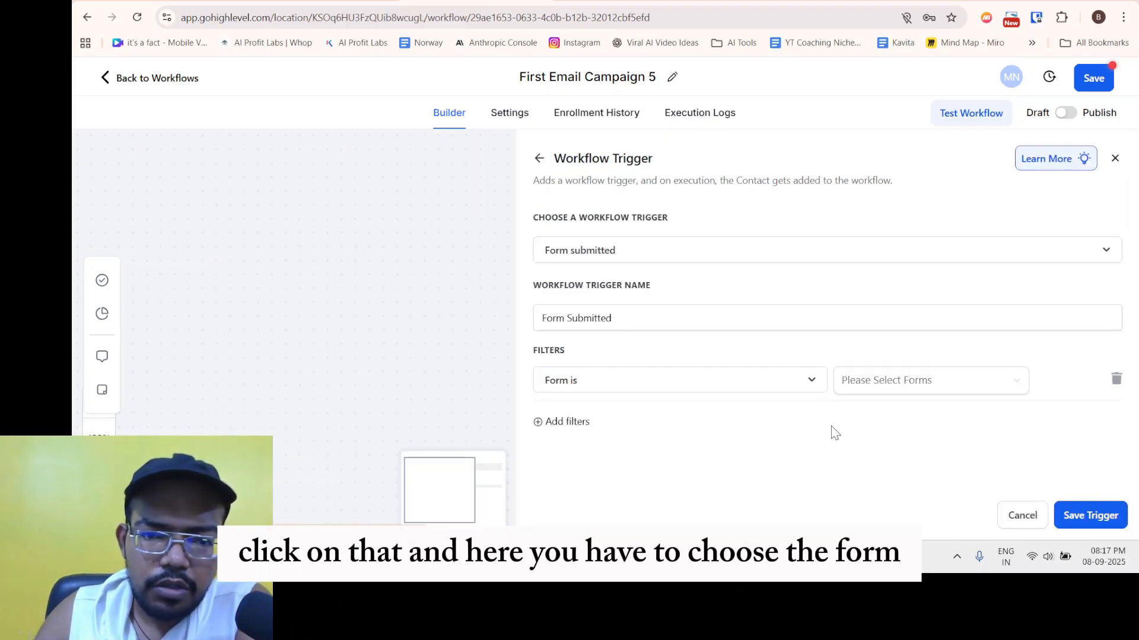
# Find the Please Select Forms list empty (No Data) and discard the Form Submitted trigger.
pyautogui.click(596, 389)
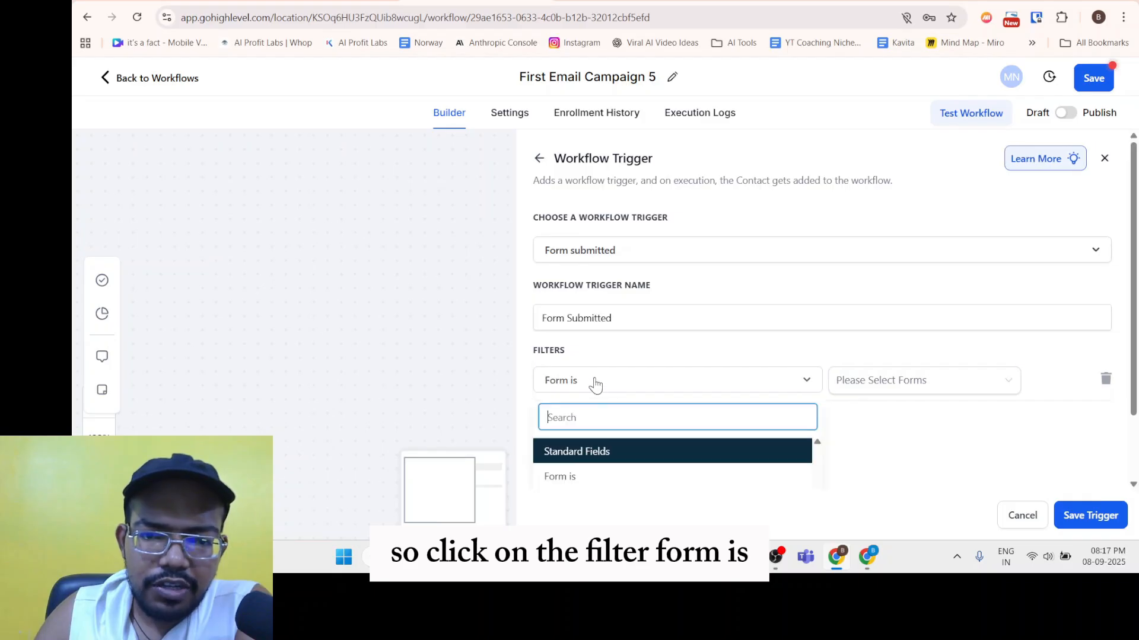
pyautogui.click(966, 388)
pyautogui.click(793, 436)
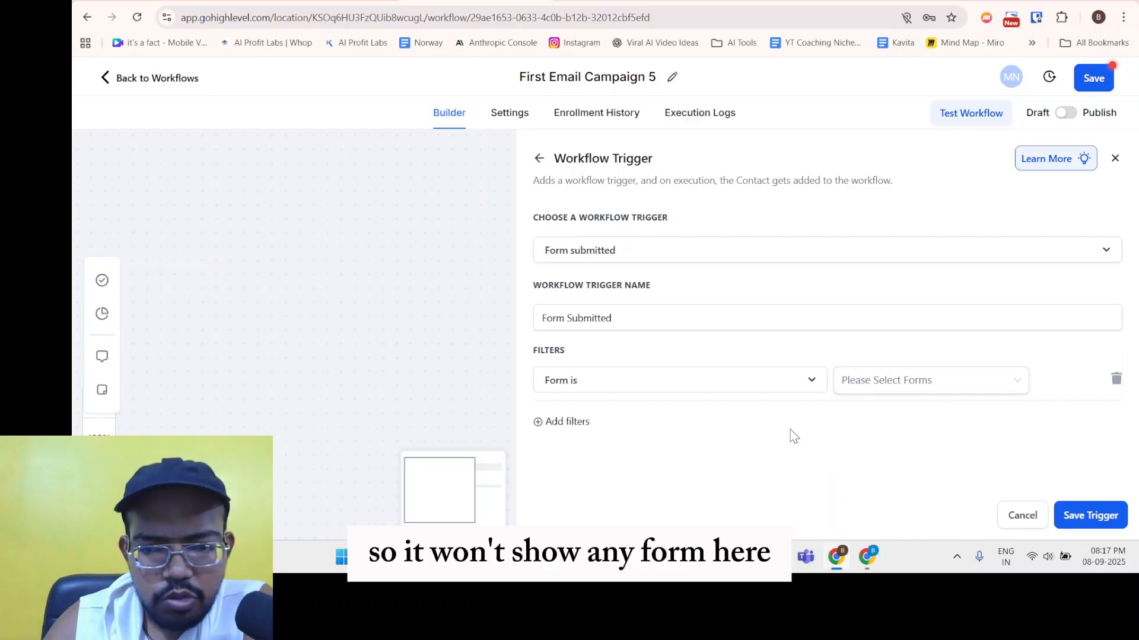
pyautogui.click(910, 391)
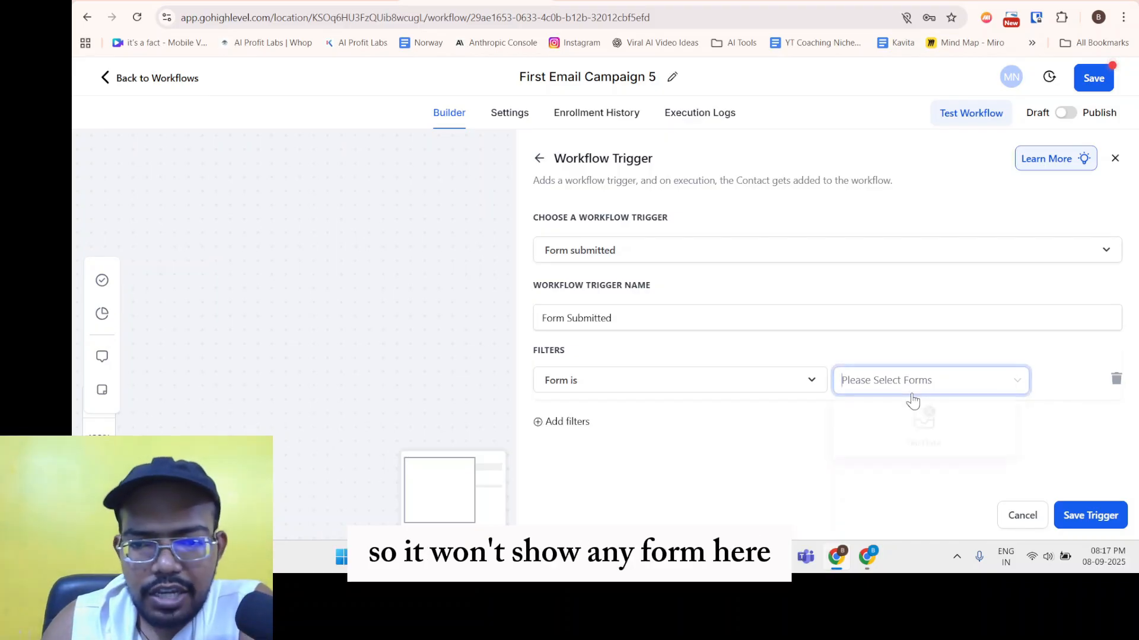
pyautogui.click(816, 421)
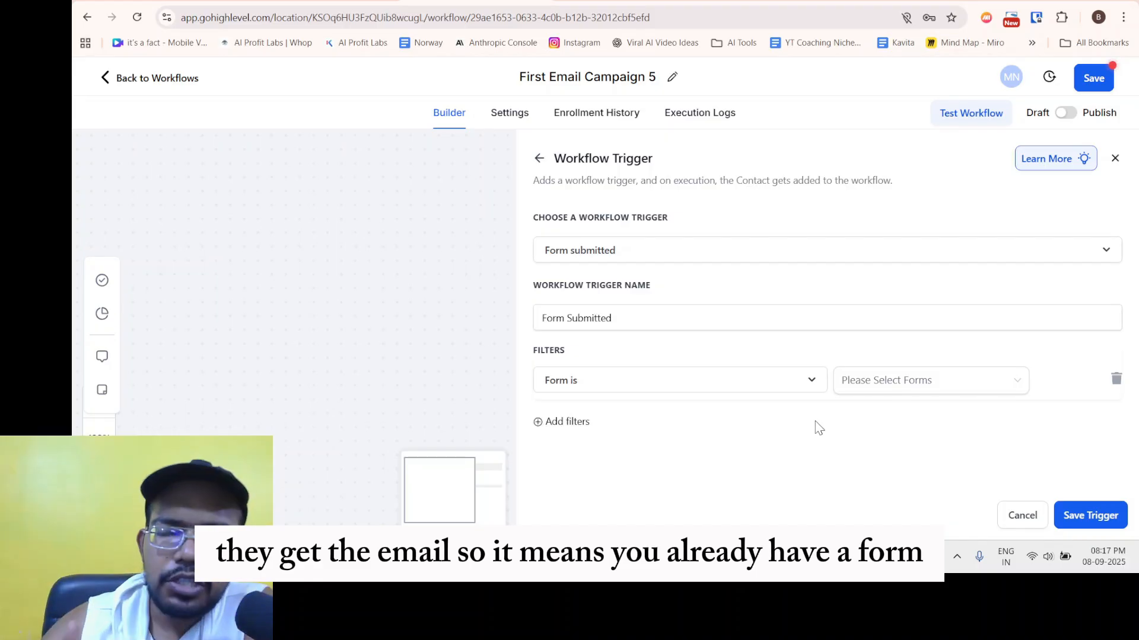
pyautogui.click(909, 384)
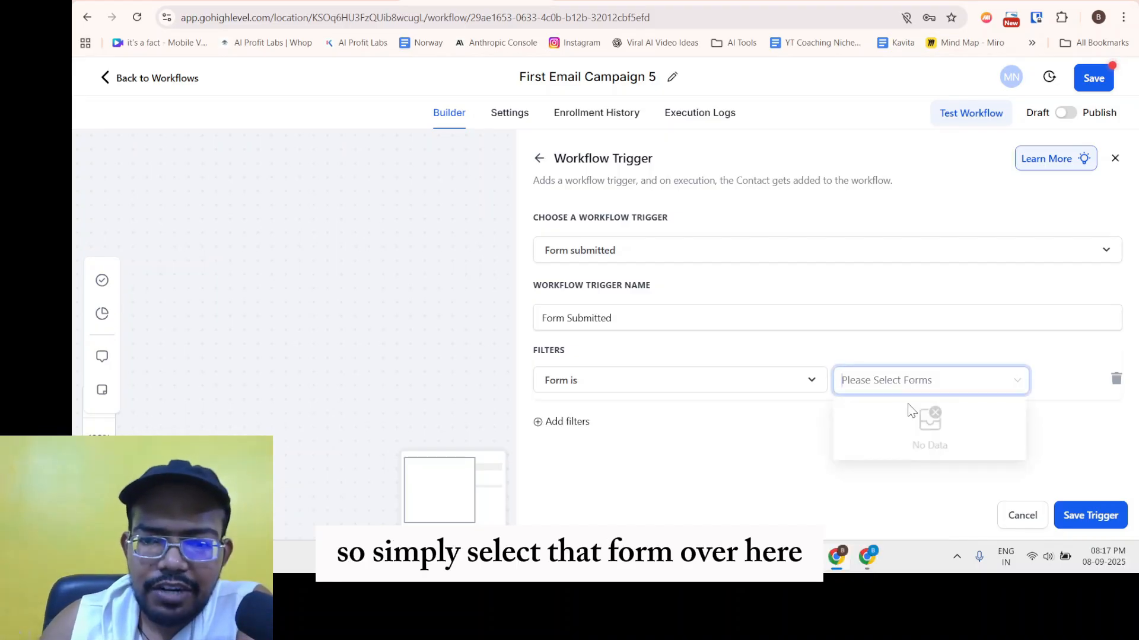
pyautogui.click(694, 336)
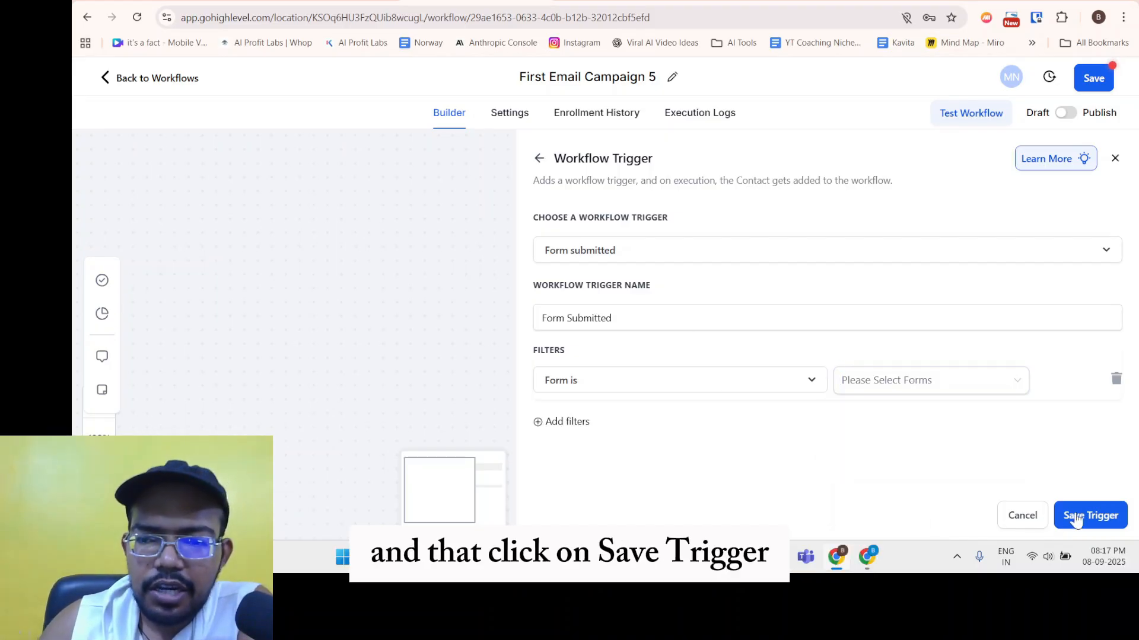
pyautogui.click(1115, 159)
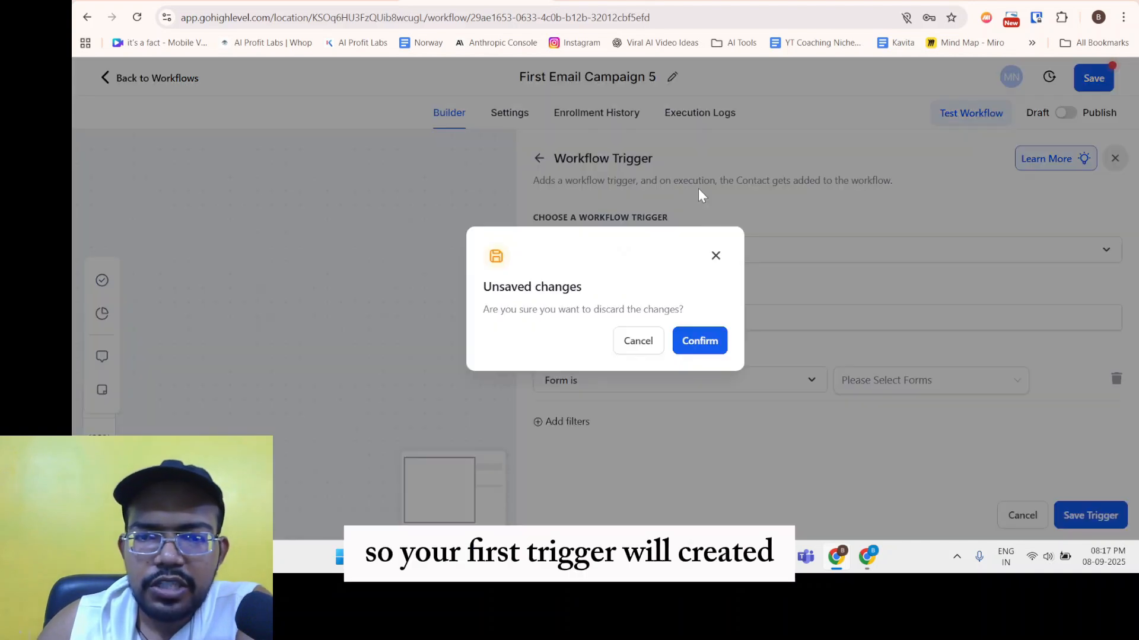
pyautogui.click(702, 338)
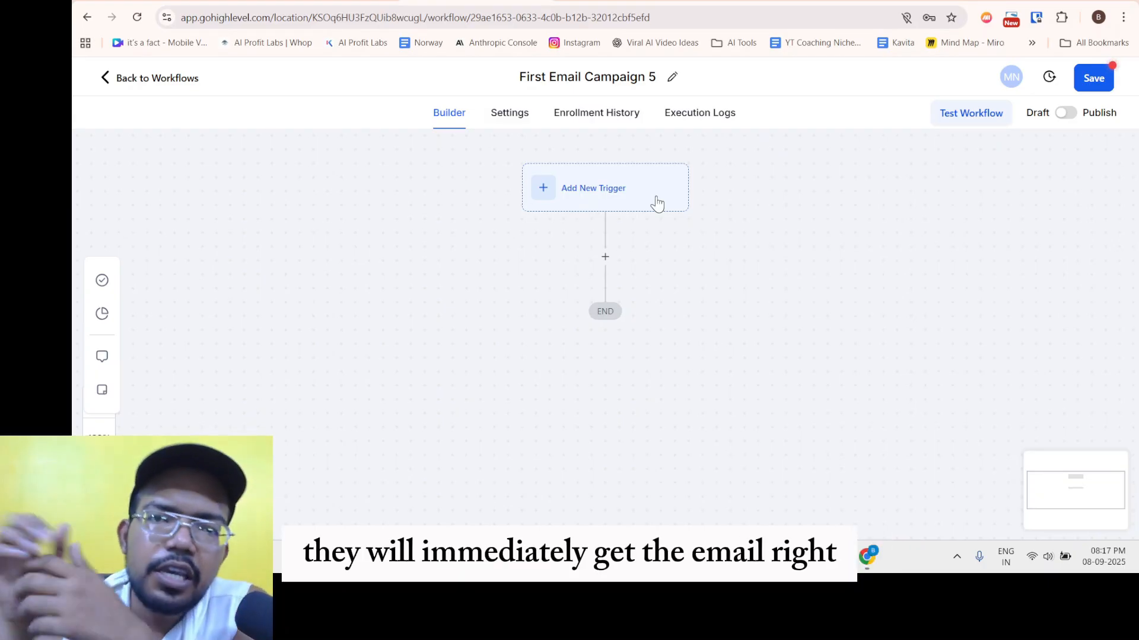
pyautogui.click(605, 258)
pyautogui.click(845, 214)
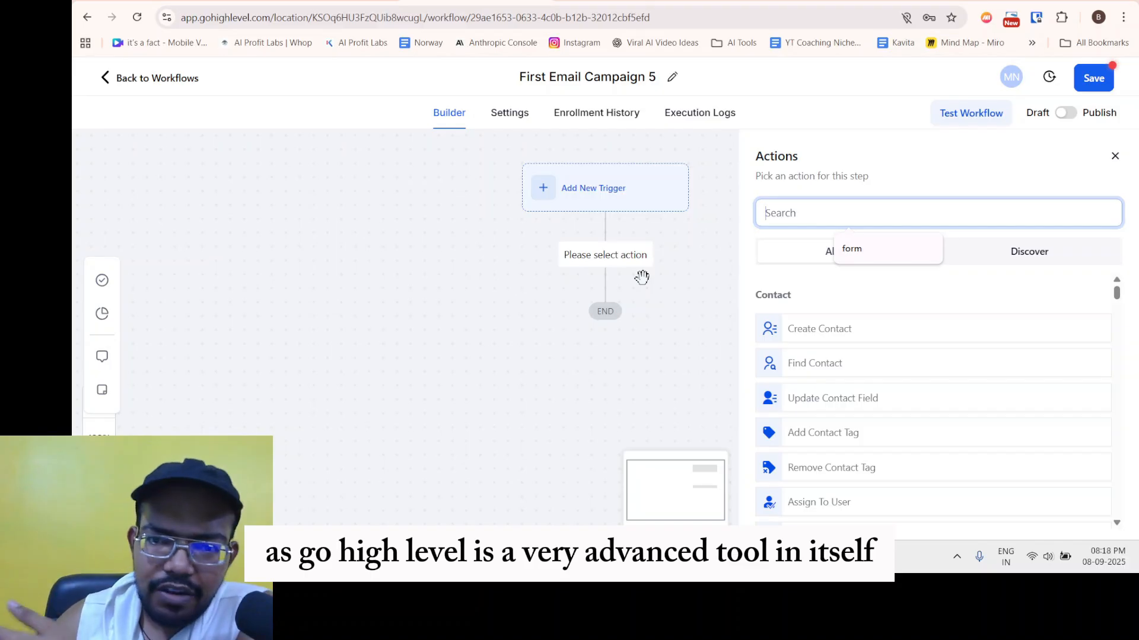
pyautogui.scroll(-1, 920, 362)
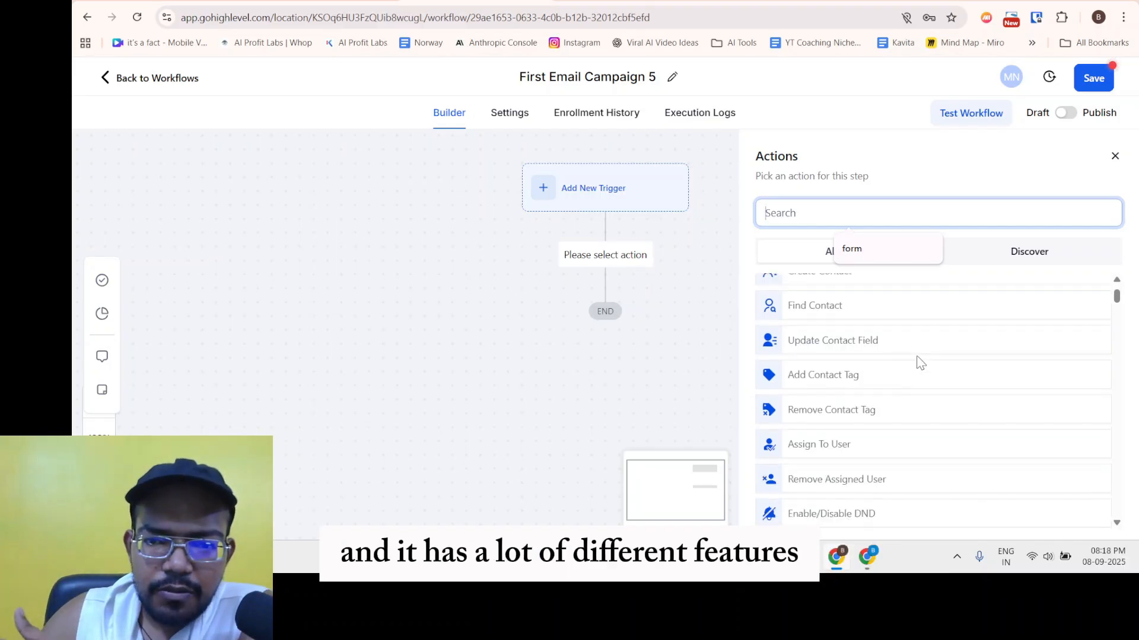
pyautogui.scroll(1, 920, 362)
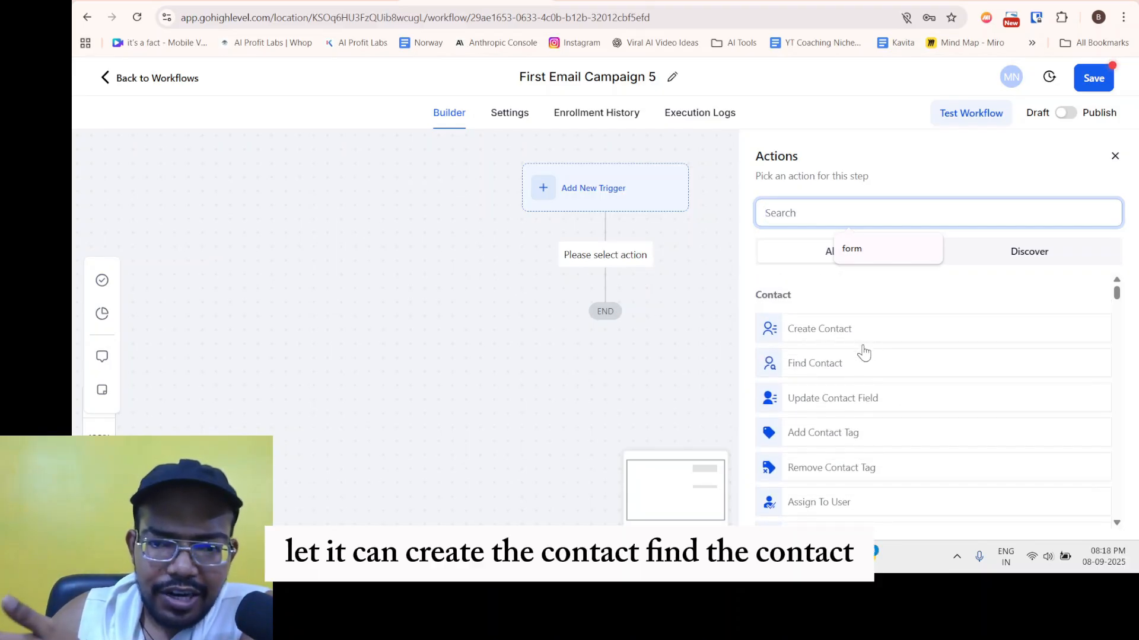
pyautogui.scroll(-3, 865, 365)
pyautogui.scroll(-2, 892, 326)
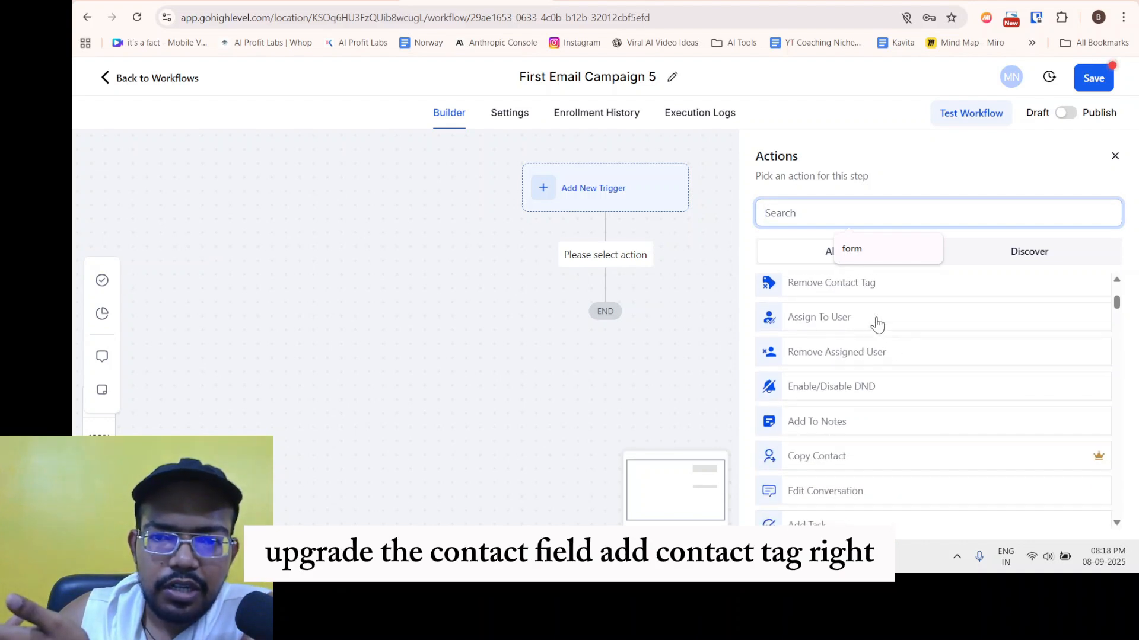
pyautogui.scroll(2, 875, 344)
pyautogui.scroll(-2, 883, 360)
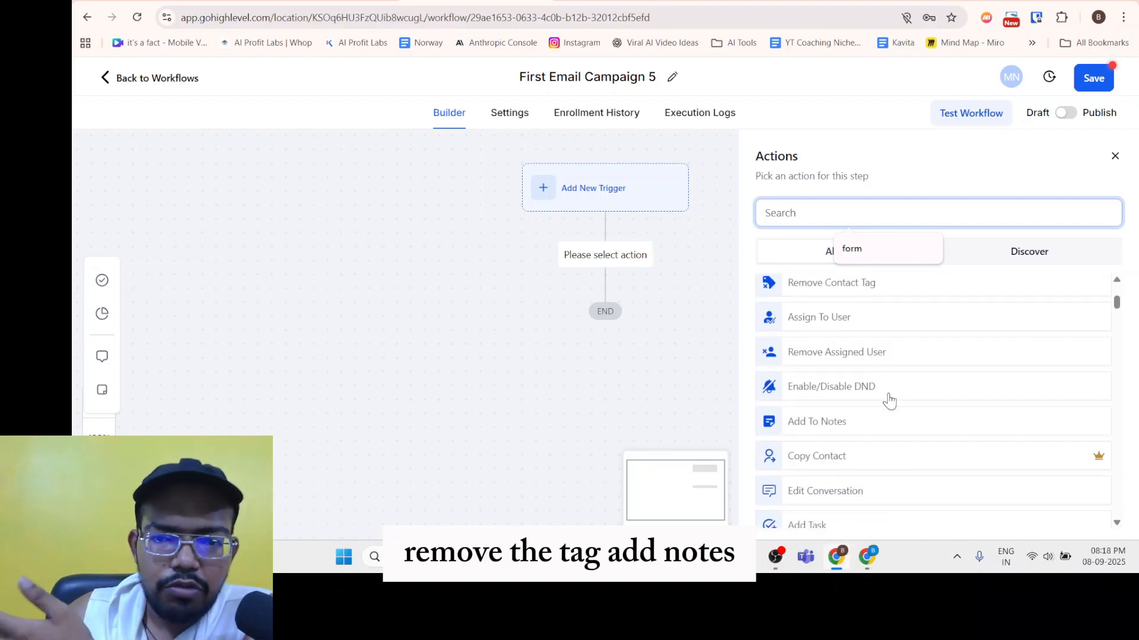
pyautogui.scroll(-3, 864, 371)
pyautogui.scroll(-3, 882, 399)
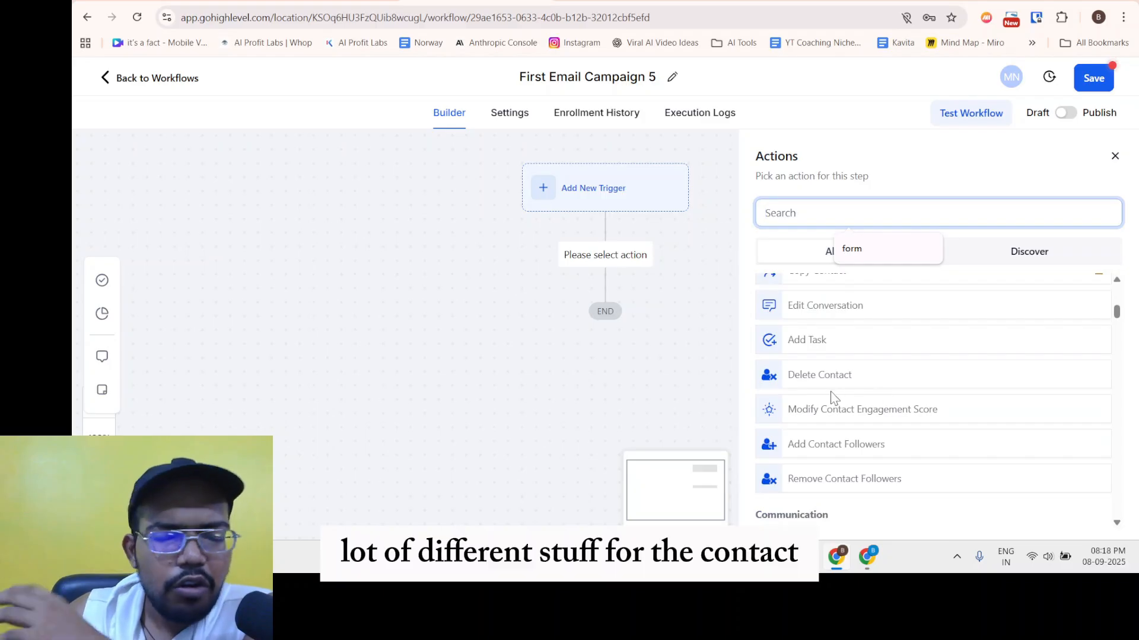
pyautogui.scroll(-3, 895, 389)
pyautogui.scroll(-3, 895, 389)
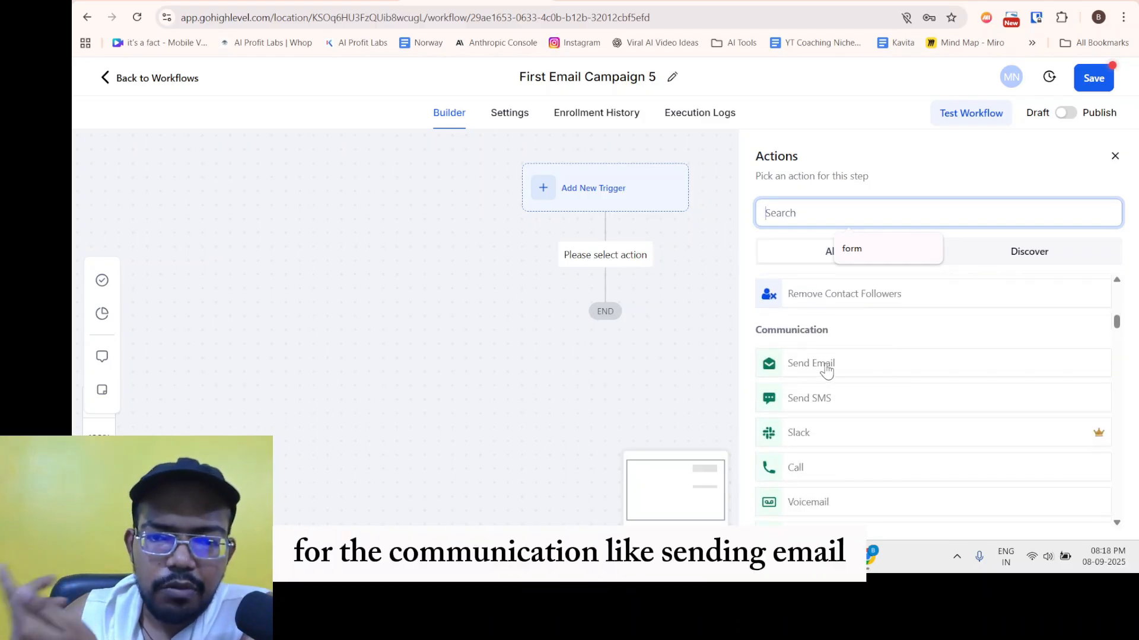
pyautogui.scroll(-3, 826, 370)
pyautogui.scroll(2, 839, 338)
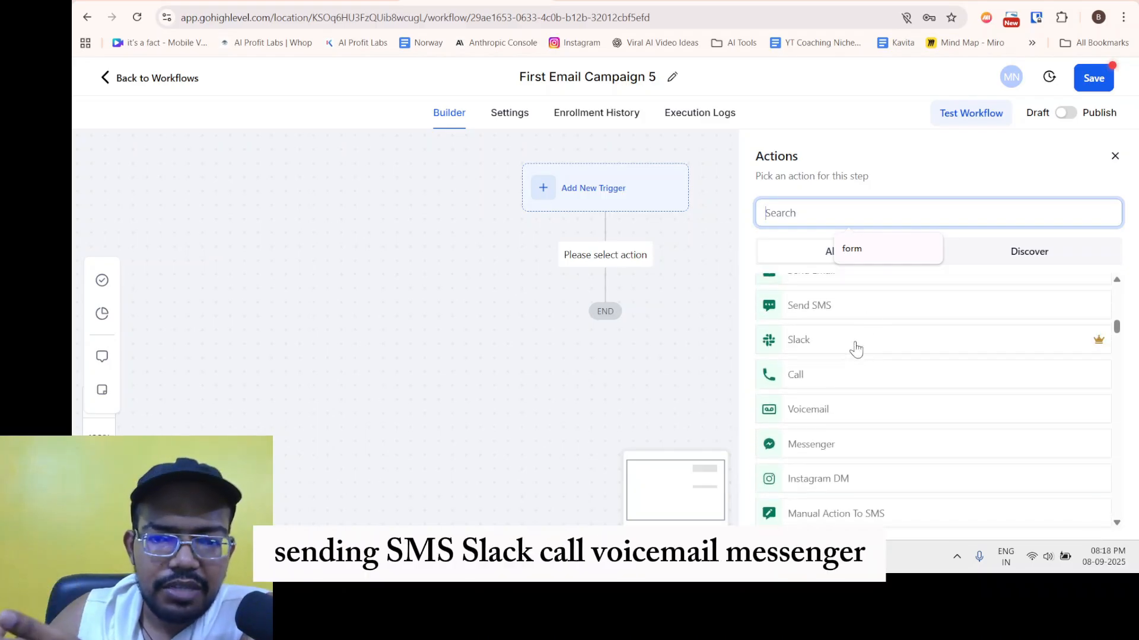
pyautogui.scroll(-2, 855, 380)
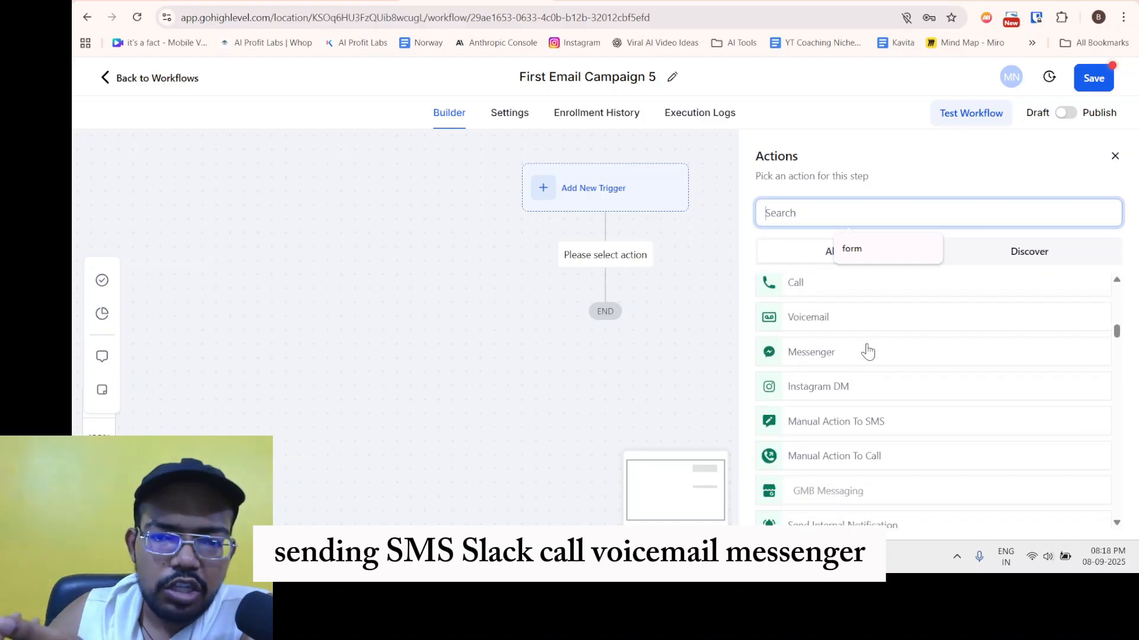
pyautogui.scroll(-2, 866, 356)
pyautogui.scroll(-2, 877, 338)
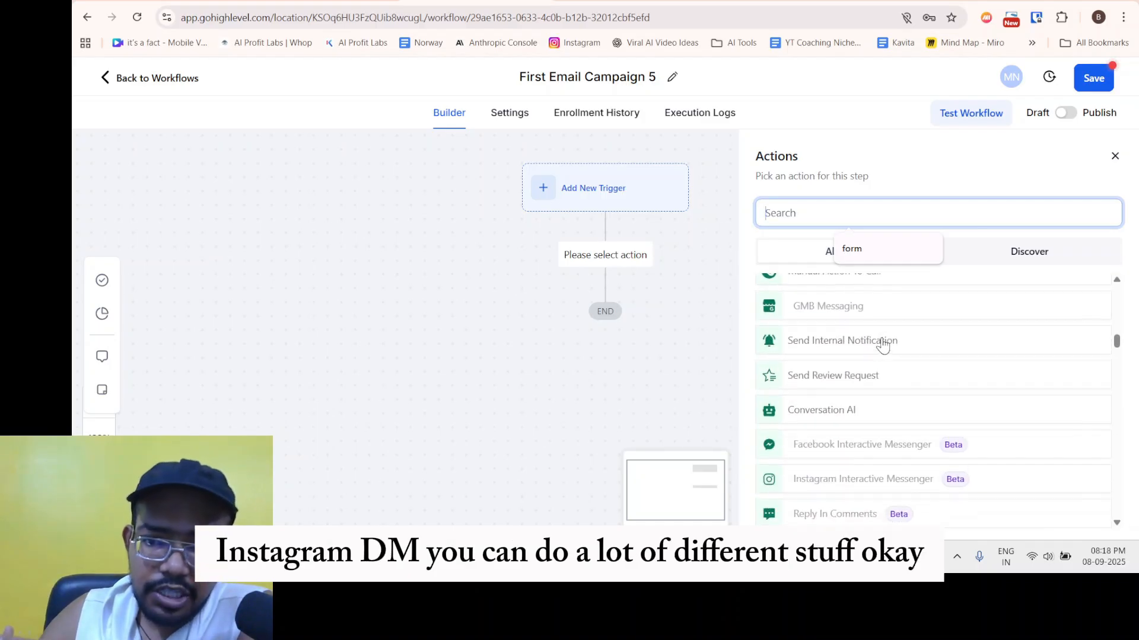
pyautogui.scroll(-3, 864, 400)
pyautogui.scroll(-10, 864, 397)
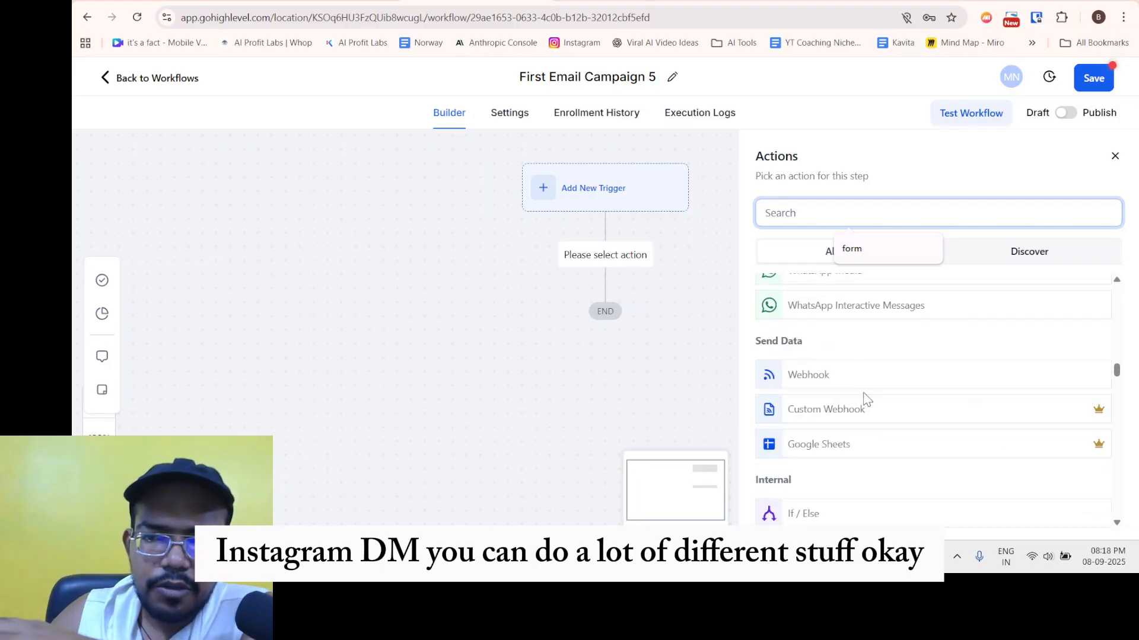
pyautogui.scroll(5, 846, 340)
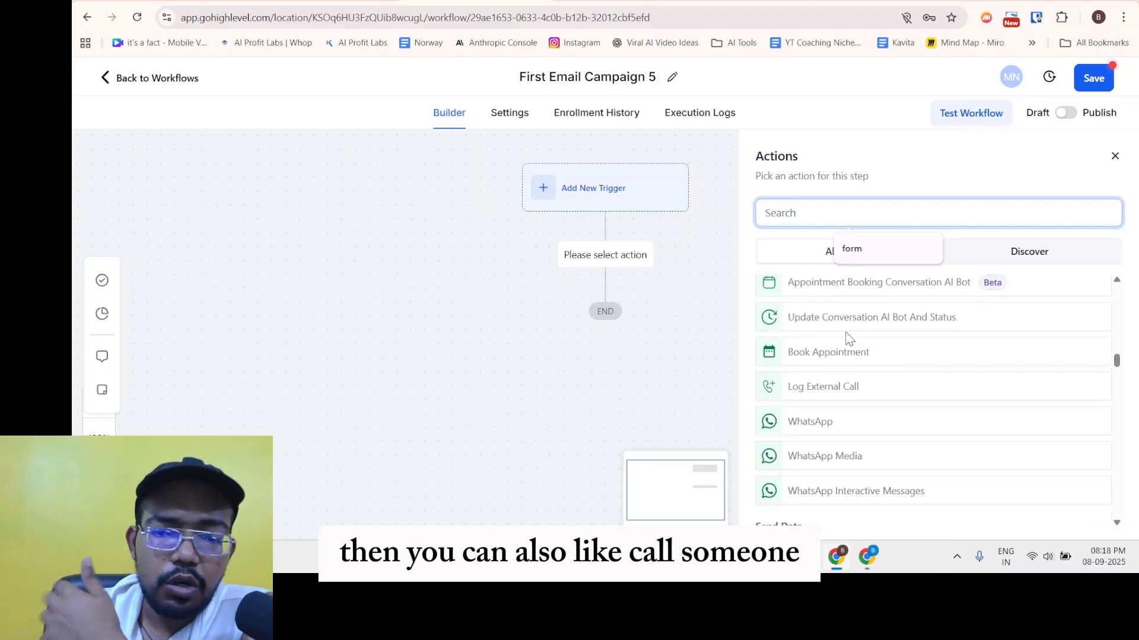
pyautogui.scroll(-4, 850, 335)
pyautogui.scroll(-1, 842, 375)
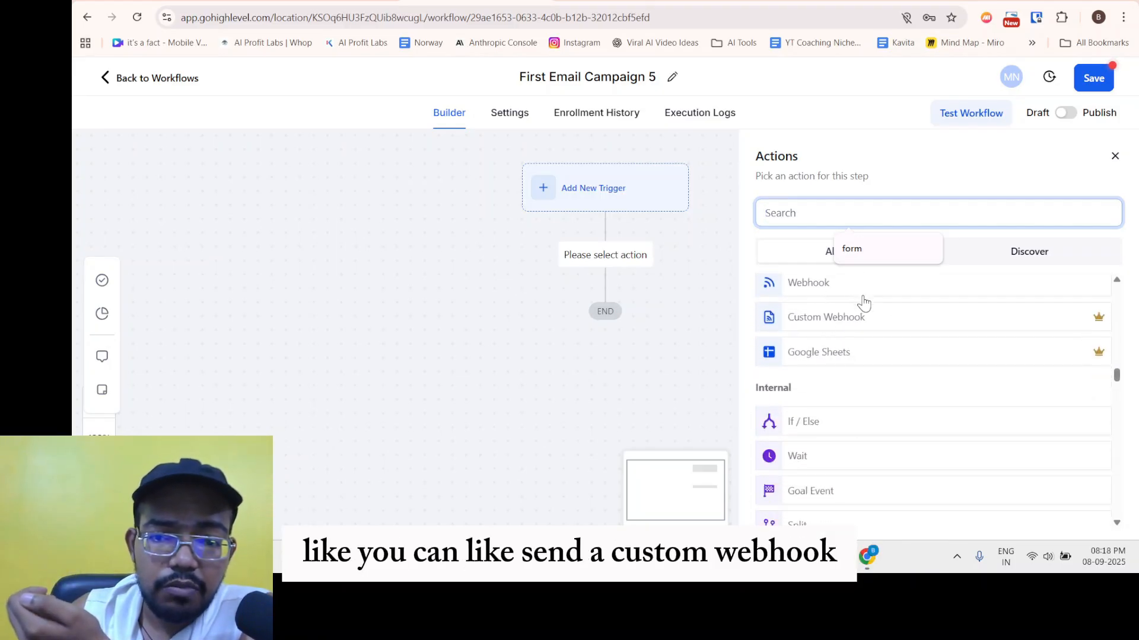
pyautogui.scroll(-6, 830, 368)
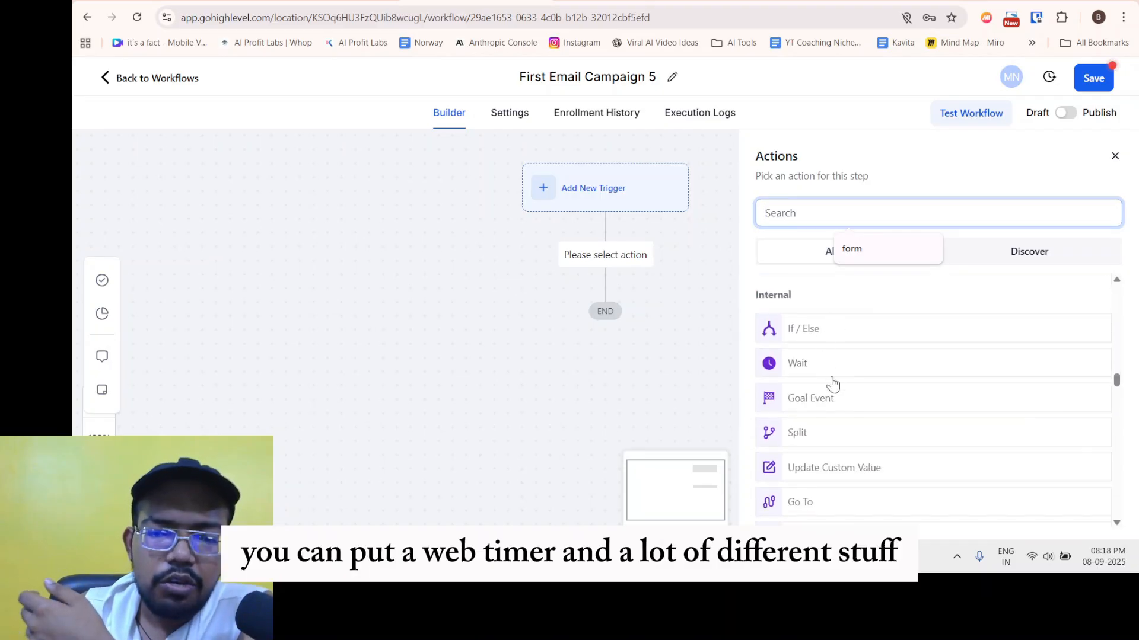
pyautogui.scroll(-12, 832, 386)
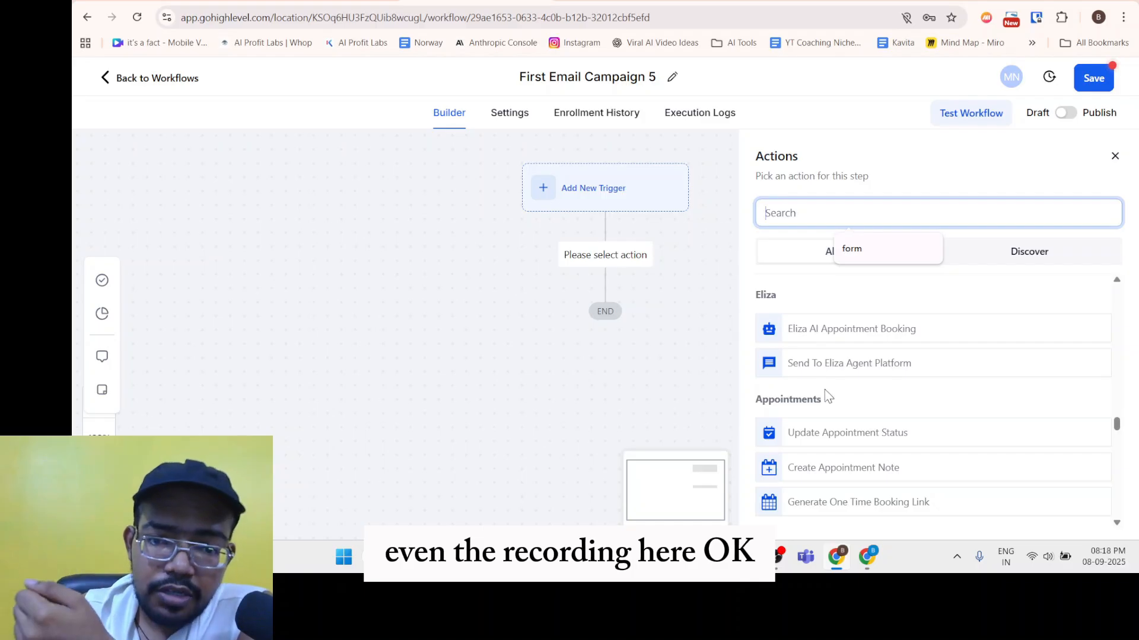
pyautogui.scroll(-3, 803, 395)
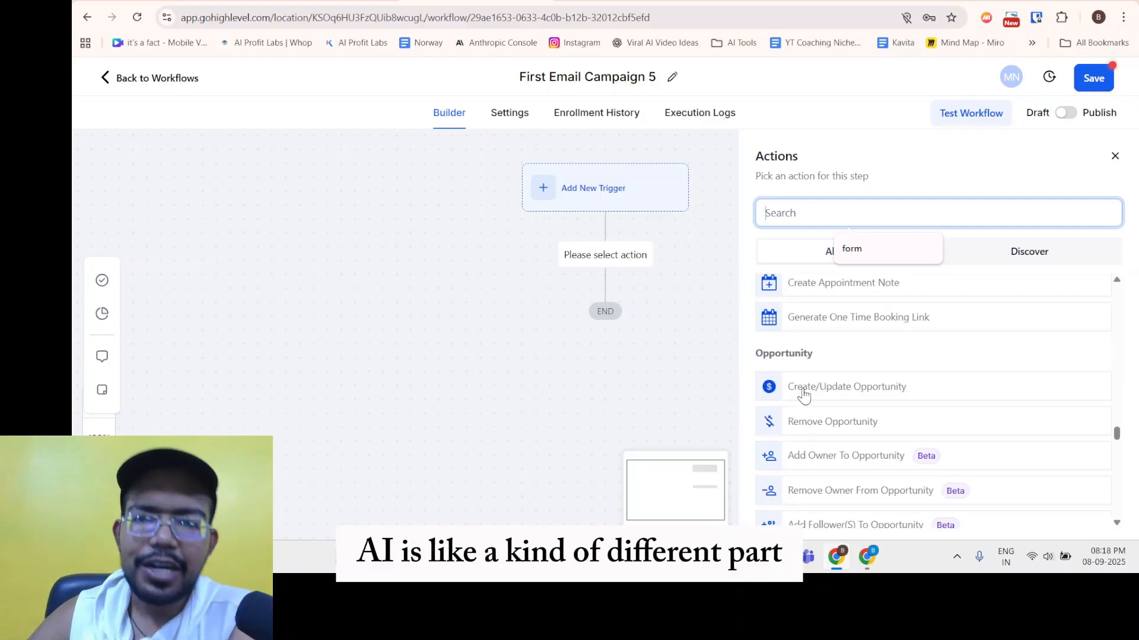
pyautogui.scroll(15, 804, 395)
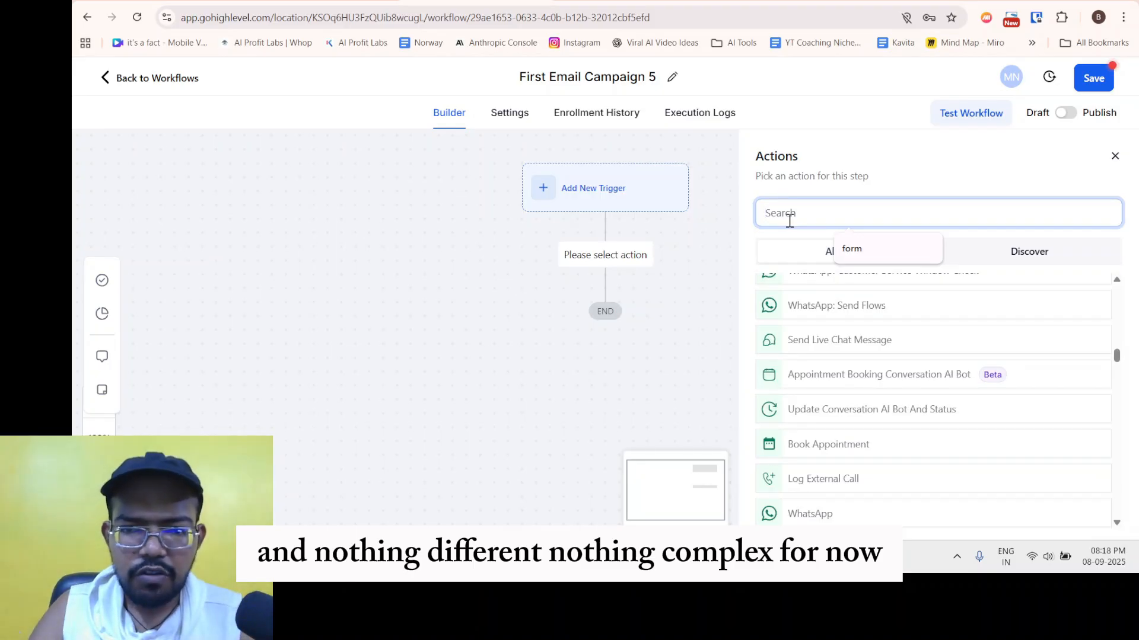
# Add a Send Email action and name it 'Confirmation Email'.
pyautogui.write('email')
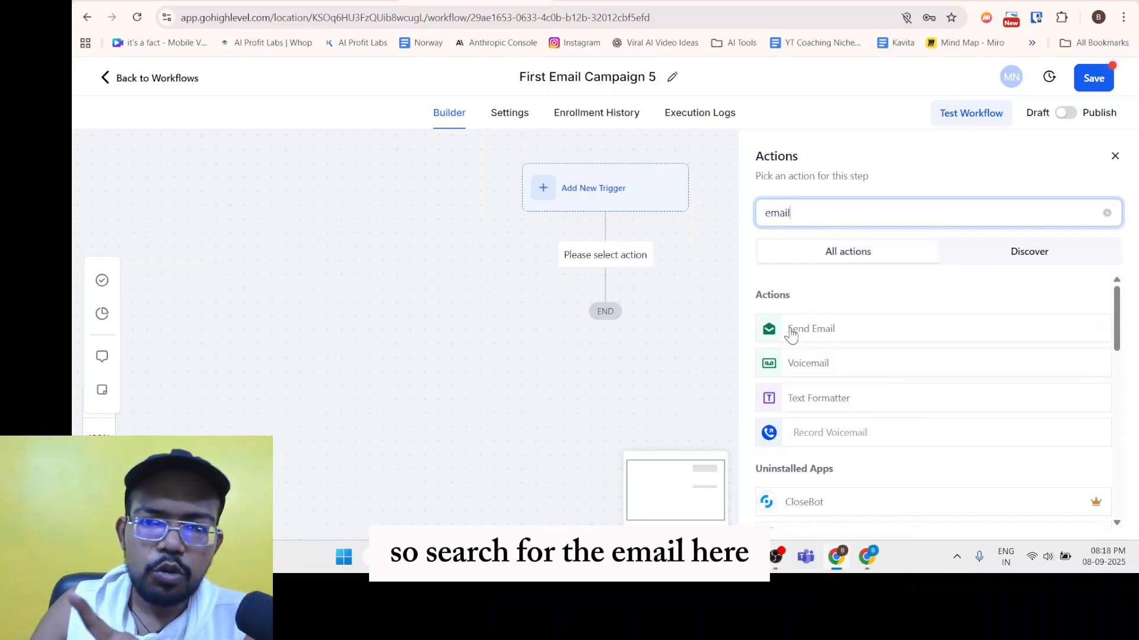
pyautogui.click(778, 335)
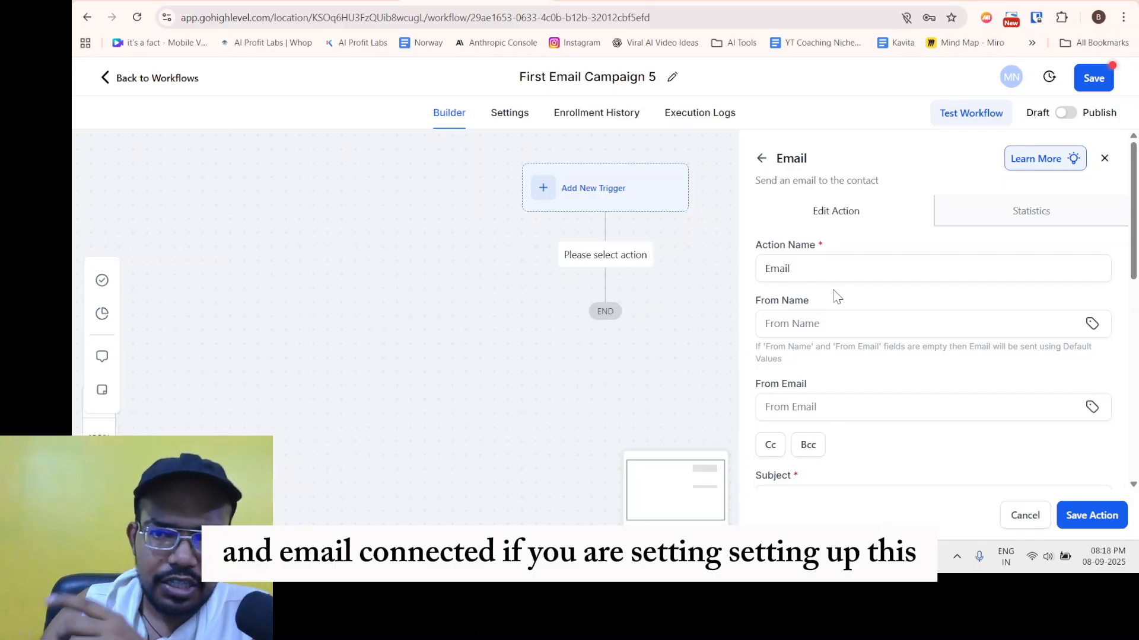
pyautogui.moveTo(758, 245); pyautogui.dragTo(824, 249)
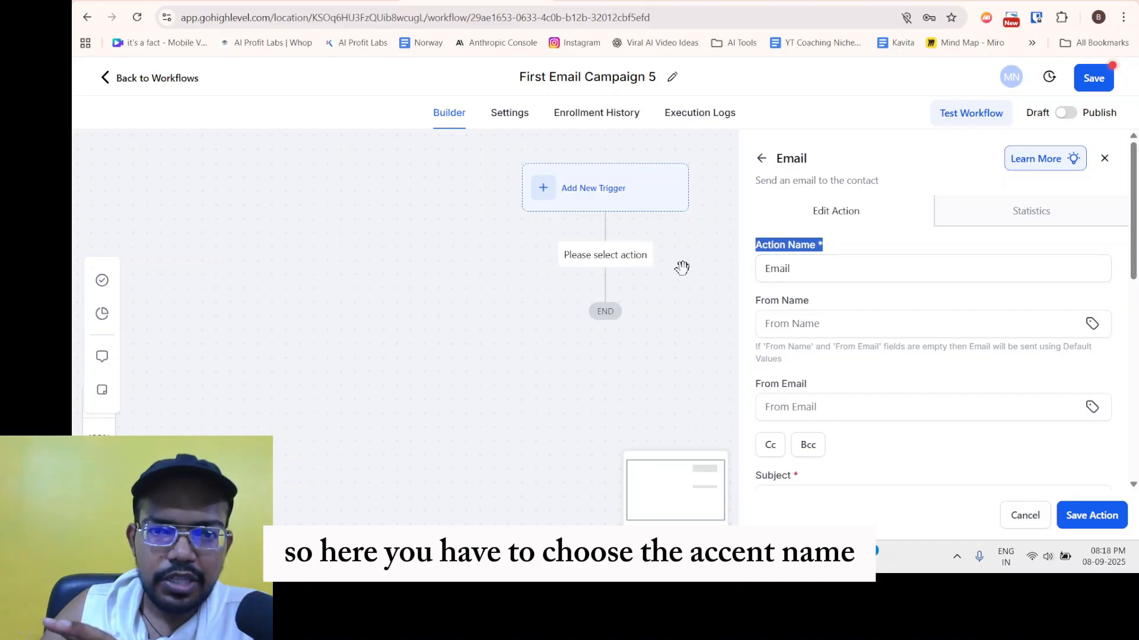
pyautogui.click(797, 288)
pyautogui.click(804, 268)
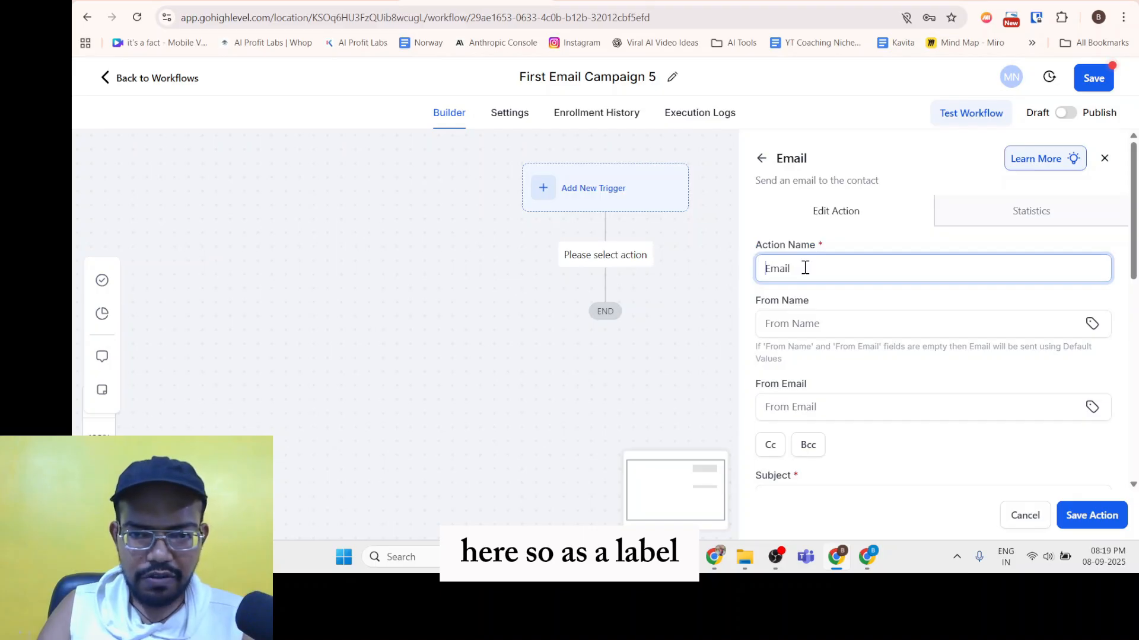
pyautogui.write('Confirmation')
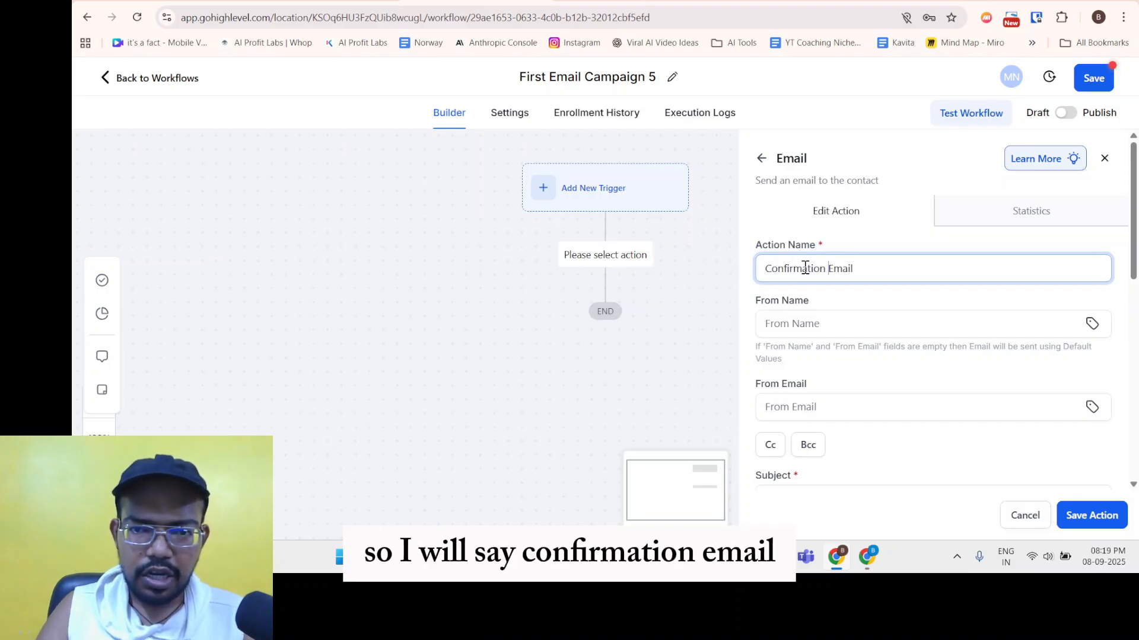
pyautogui.moveTo(760, 258); pyautogui.dragTo(832, 274)
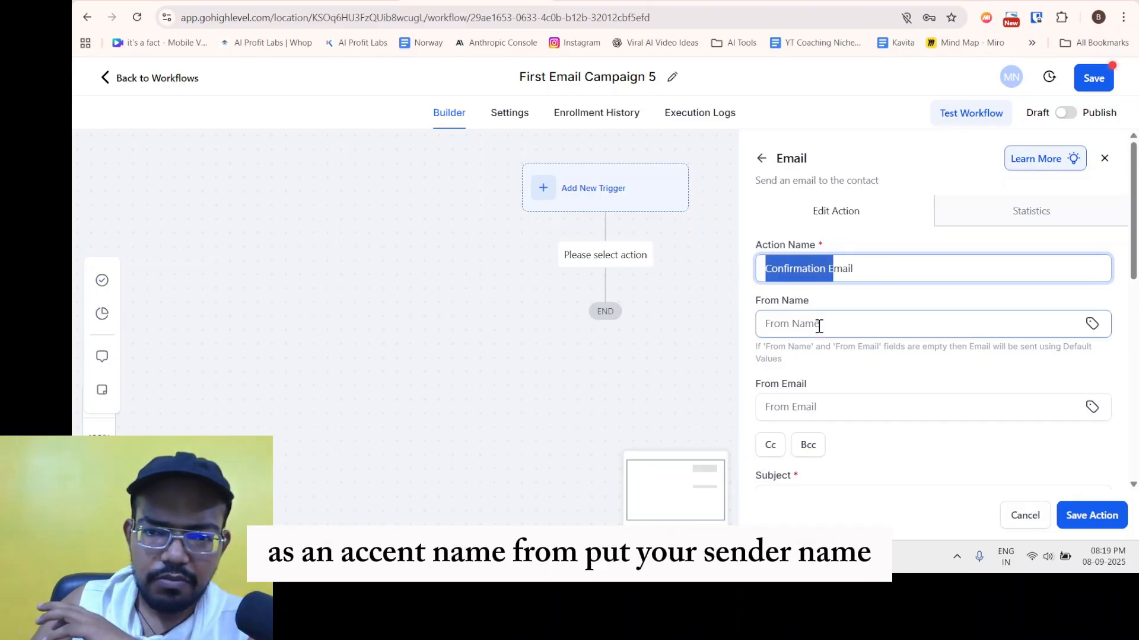
# Fill in the sender's From Name and From Email address.
pyautogui.click(806, 323)
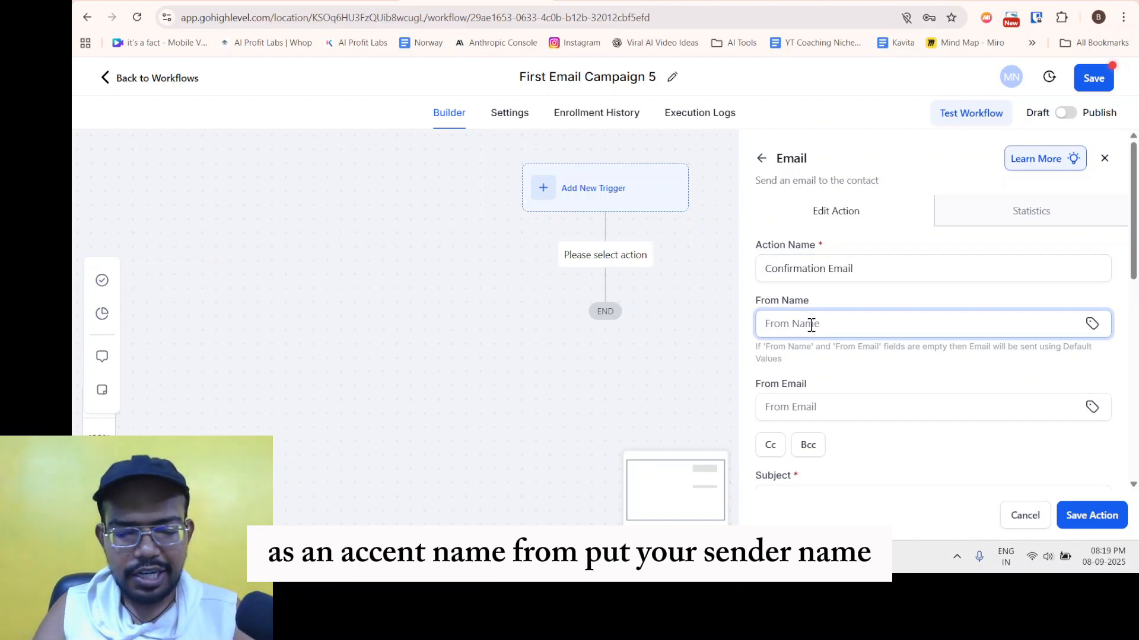
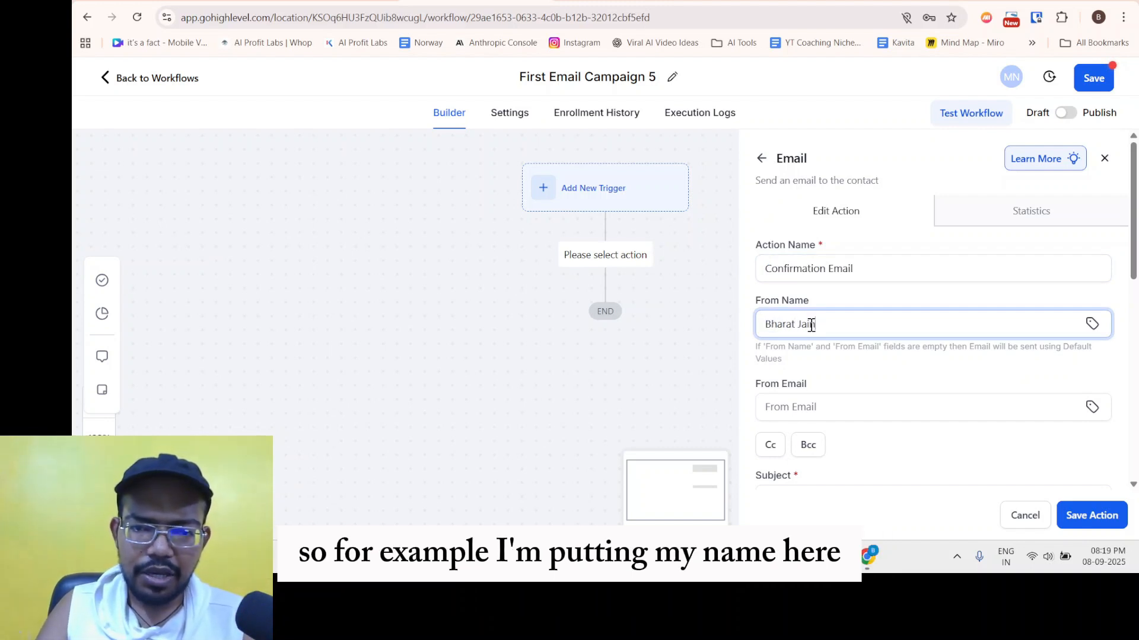
pyautogui.click(826, 412)
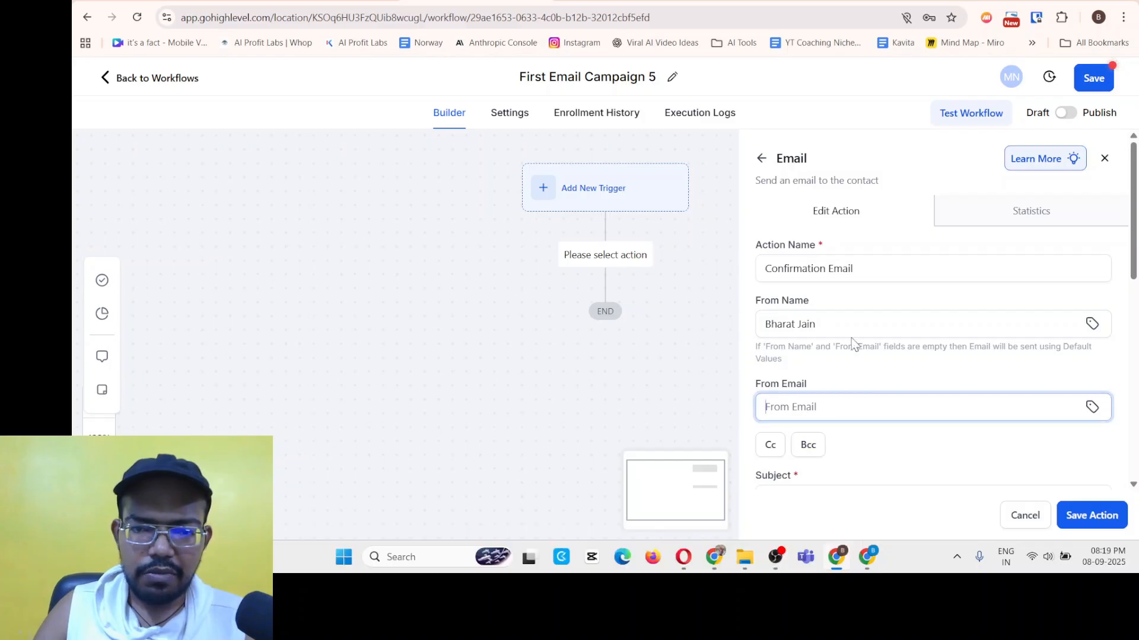
pyautogui.scroll(-3, 859, 317)
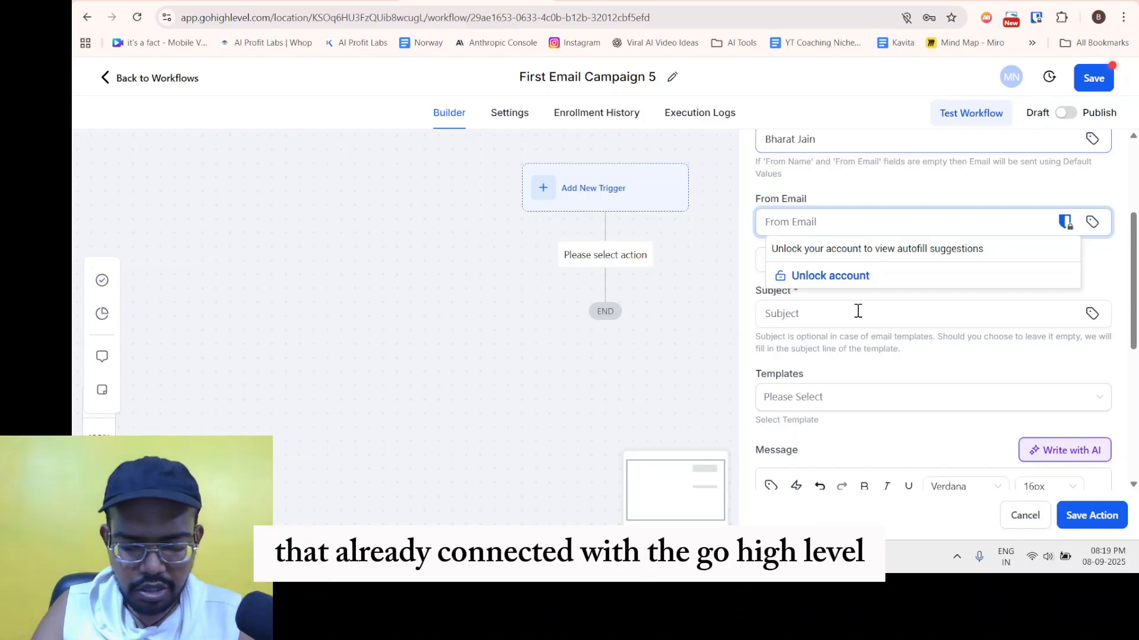
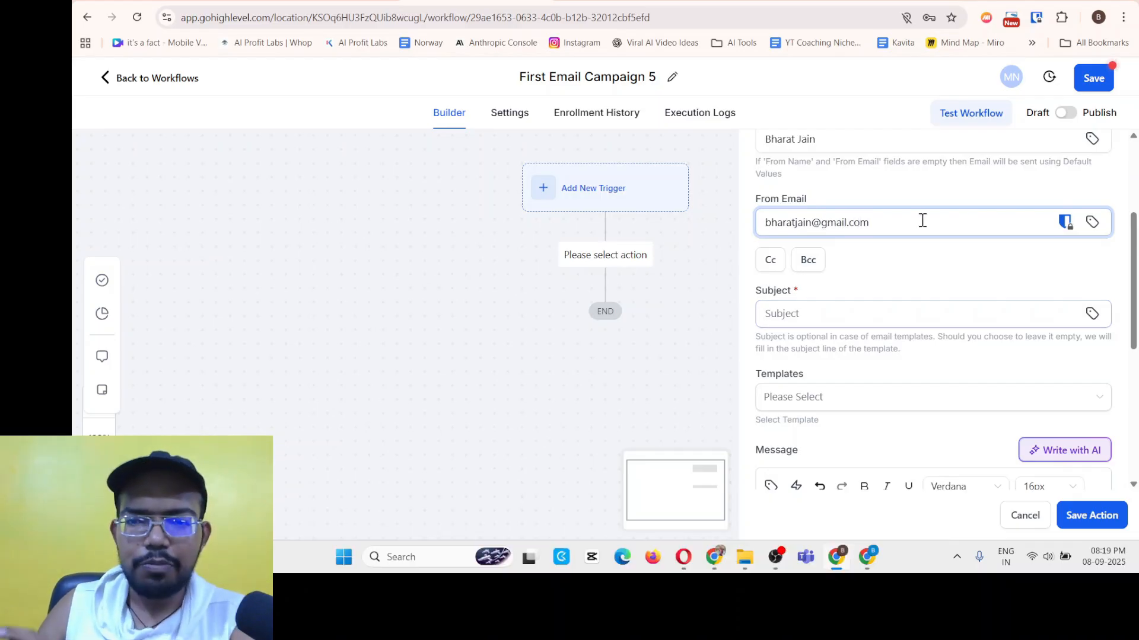
pyautogui.moveTo(923, 222); pyautogui.dragTo(884, 230)
pyautogui.click(783, 227)
pyautogui.click(871, 259)
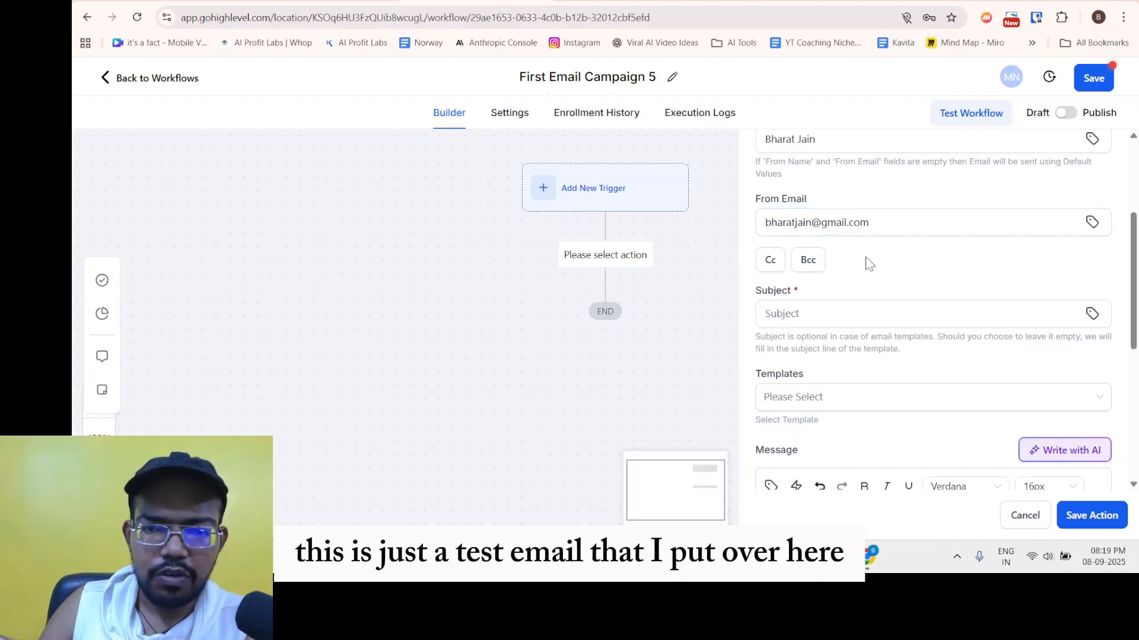
pyautogui.scroll(-2, 830, 249)
# Set the subject to 'Hey thank you for the form submission {{contact.first_name}}'.
pyautogui.click(790, 217)
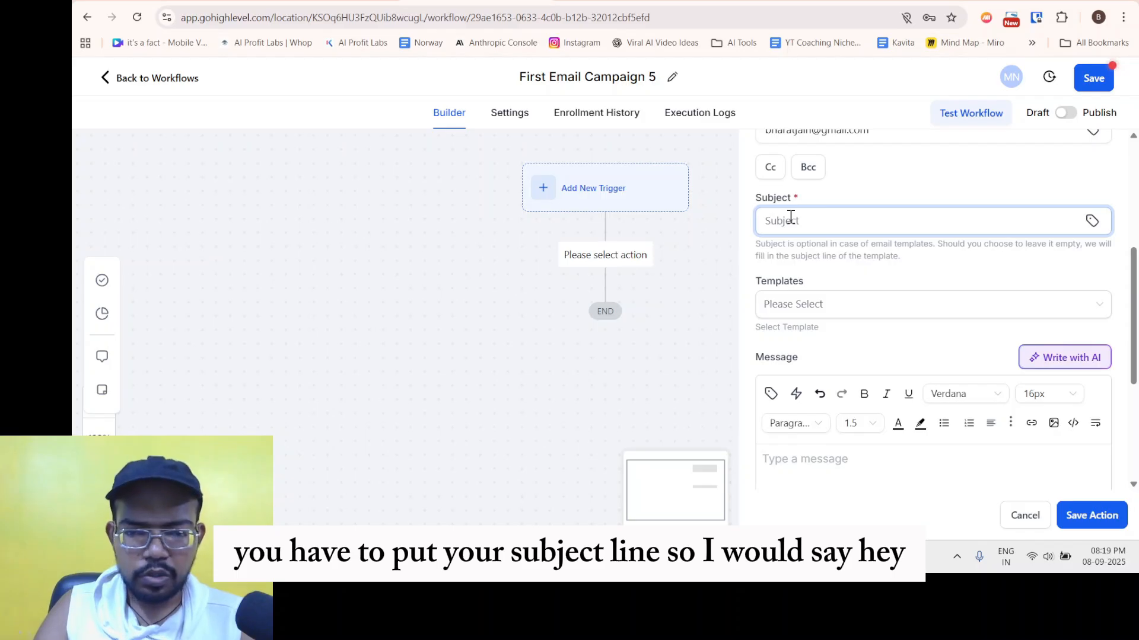
pyautogui.write('Hey ')
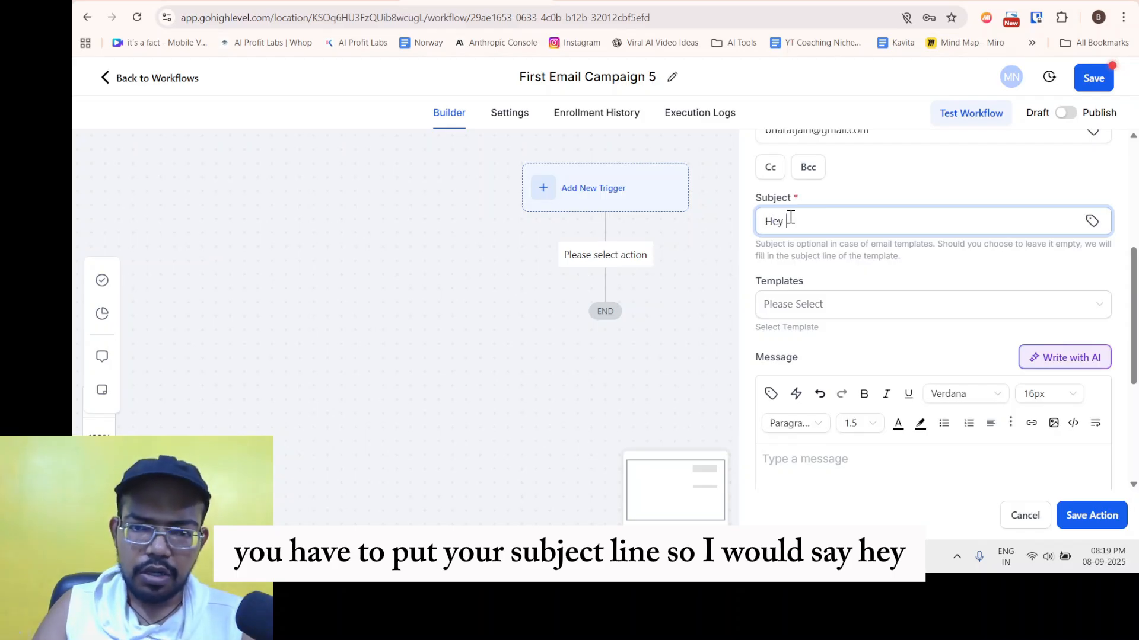
pyautogui.write('thank you f')
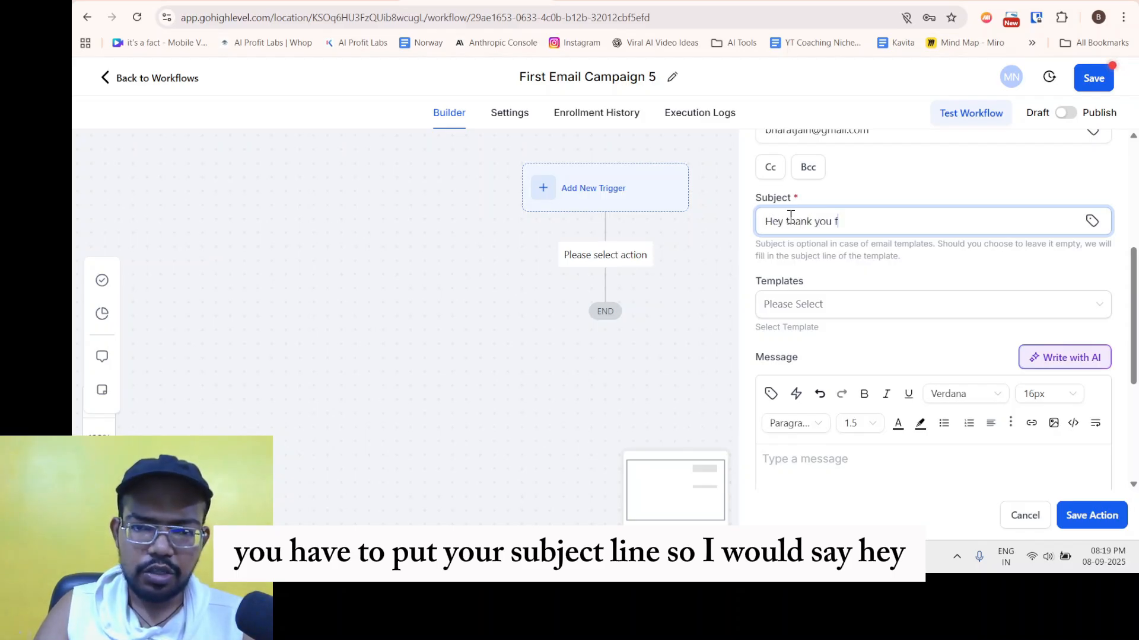
pyautogui.write('or the form submission')
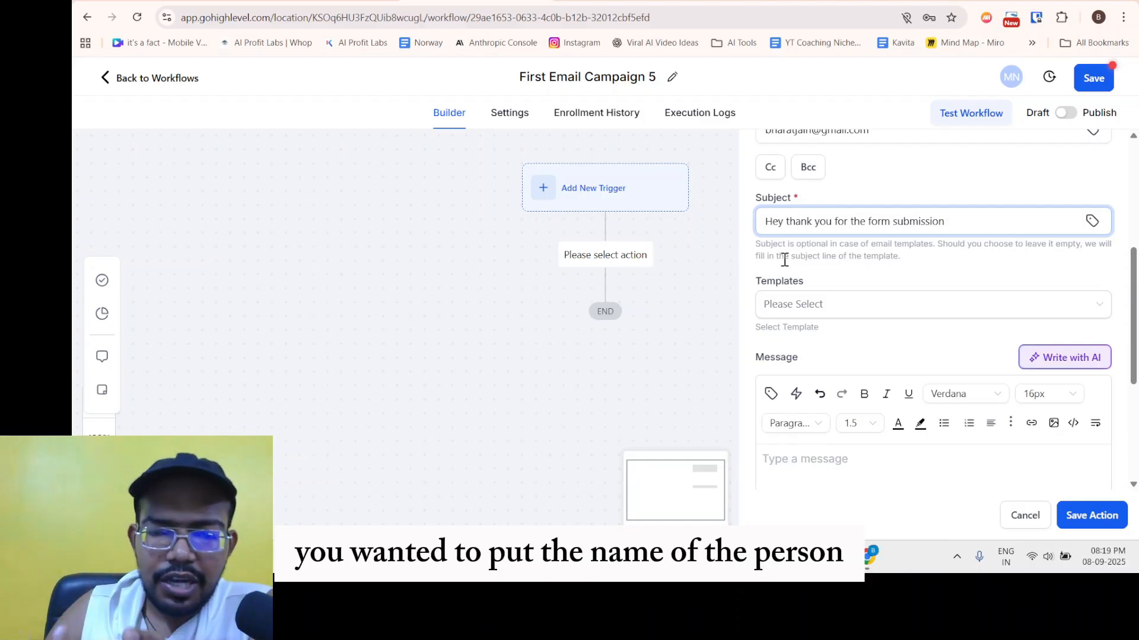
pyautogui.click(1093, 222)
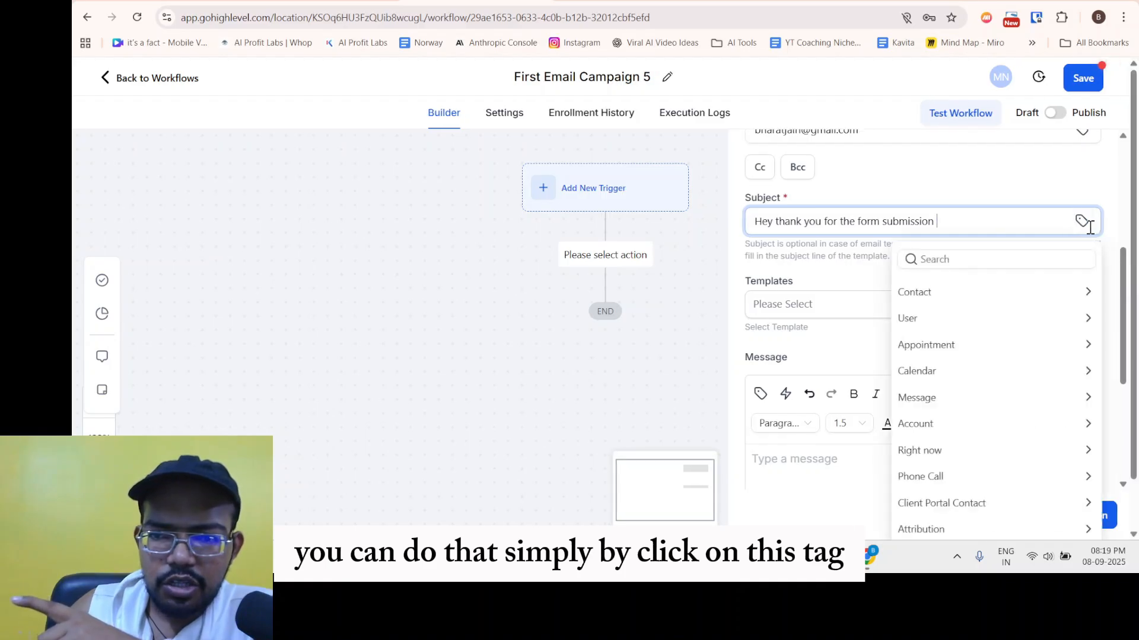
pyautogui.click(936, 290)
pyautogui.click(927, 340)
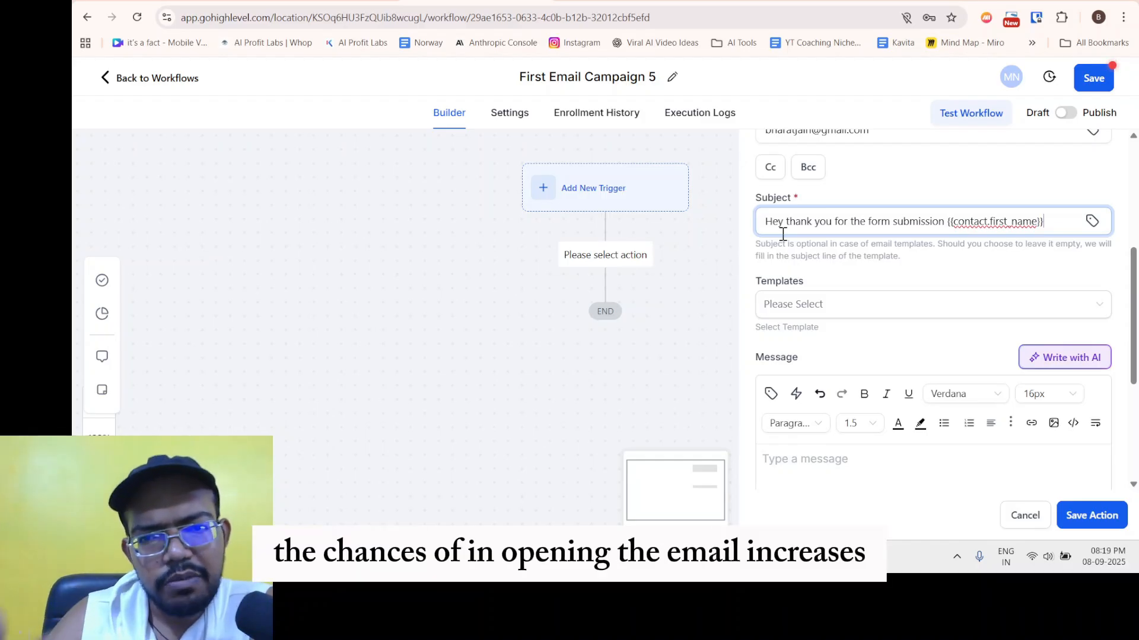
pyautogui.moveTo(951, 228); pyautogui.dragTo(1044, 223)
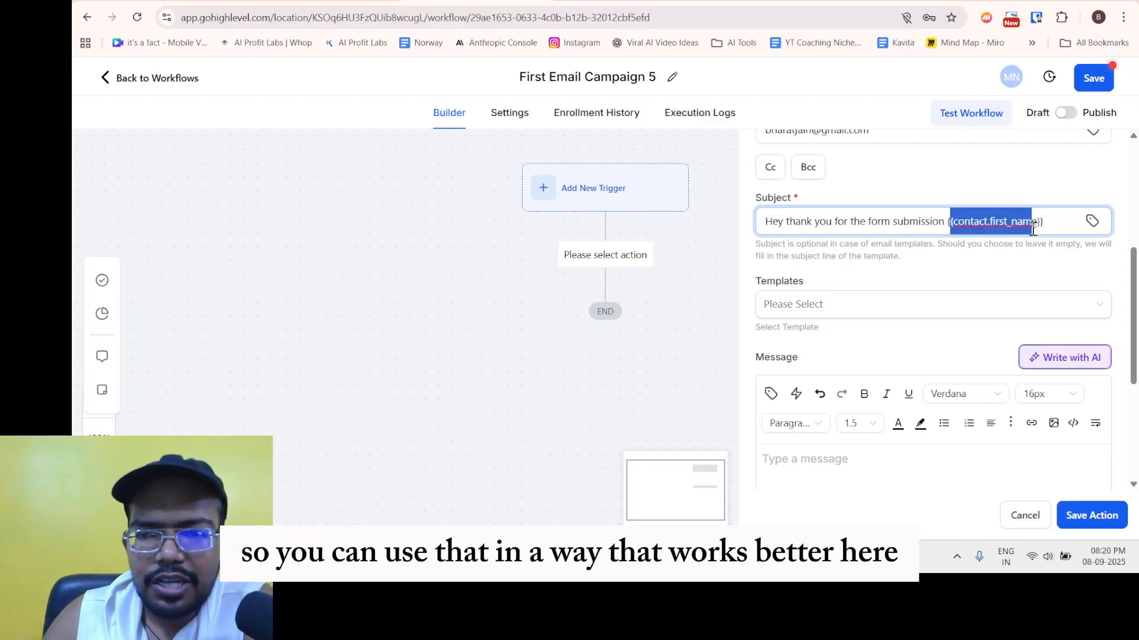
pyautogui.moveTo(857, 222); pyautogui.dragTo(920, 226)
pyautogui.moveTo(999, 226); pyautogui.dragTo(950, 269)
pyautogui.scroll(-3, 828, 292)
pyautogui.scroll(2, 799, 237)
pyautogui.click(809, 222)
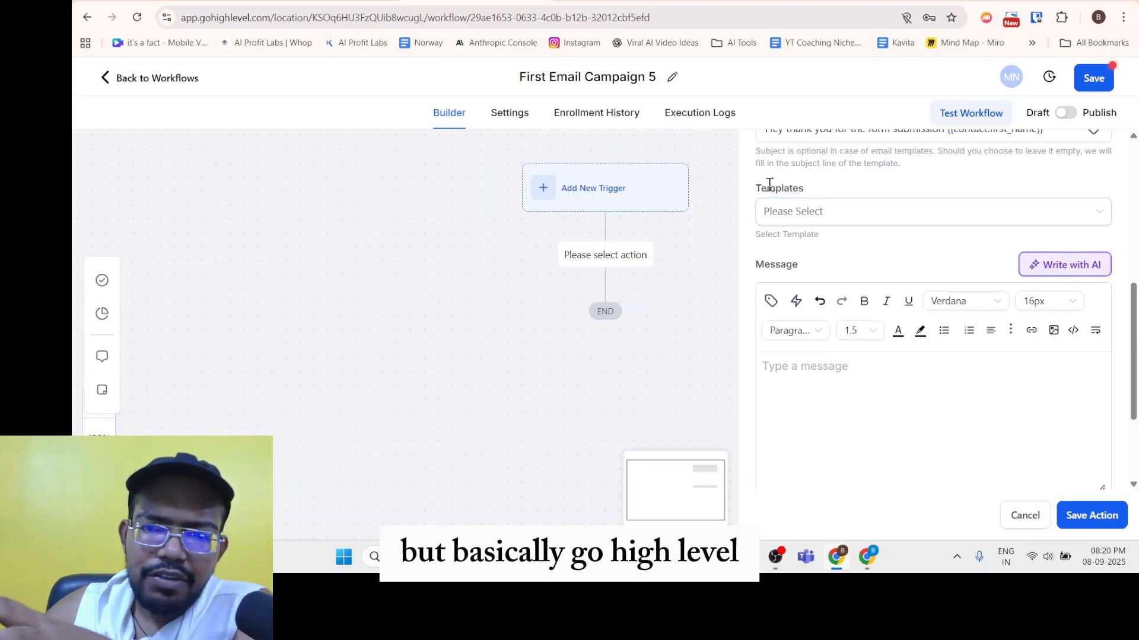
pyautogui.moveTo(756, 187); pyautogui.dragTo(817, 195)
pyautogui.click(794, 189)
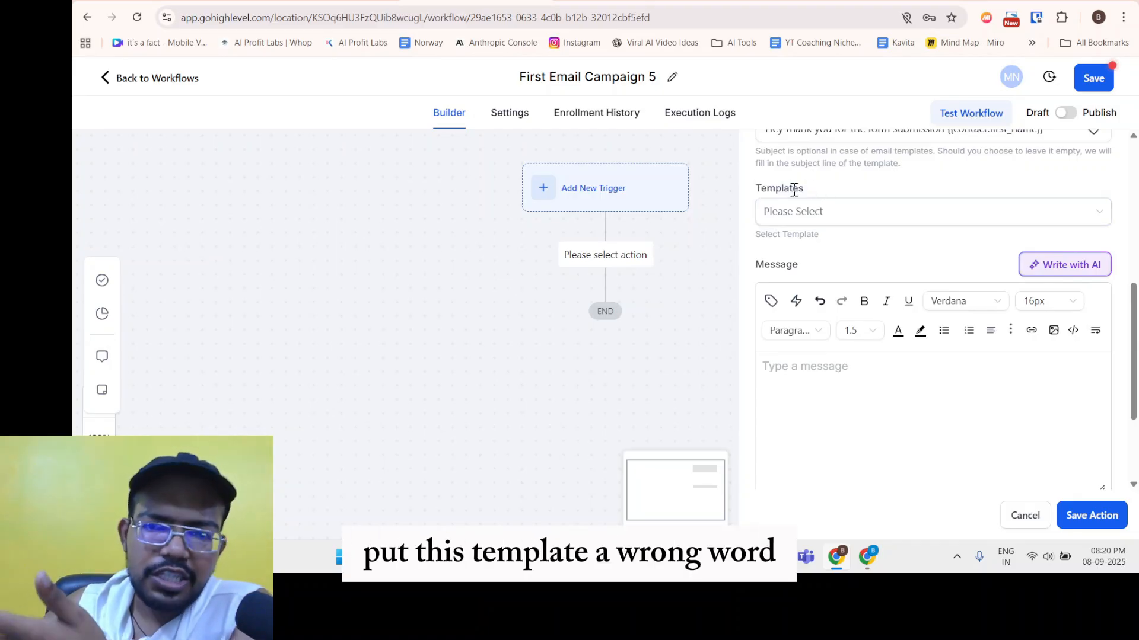
pyautogui.click(806, 211)
pyautogui.click(813, 234)
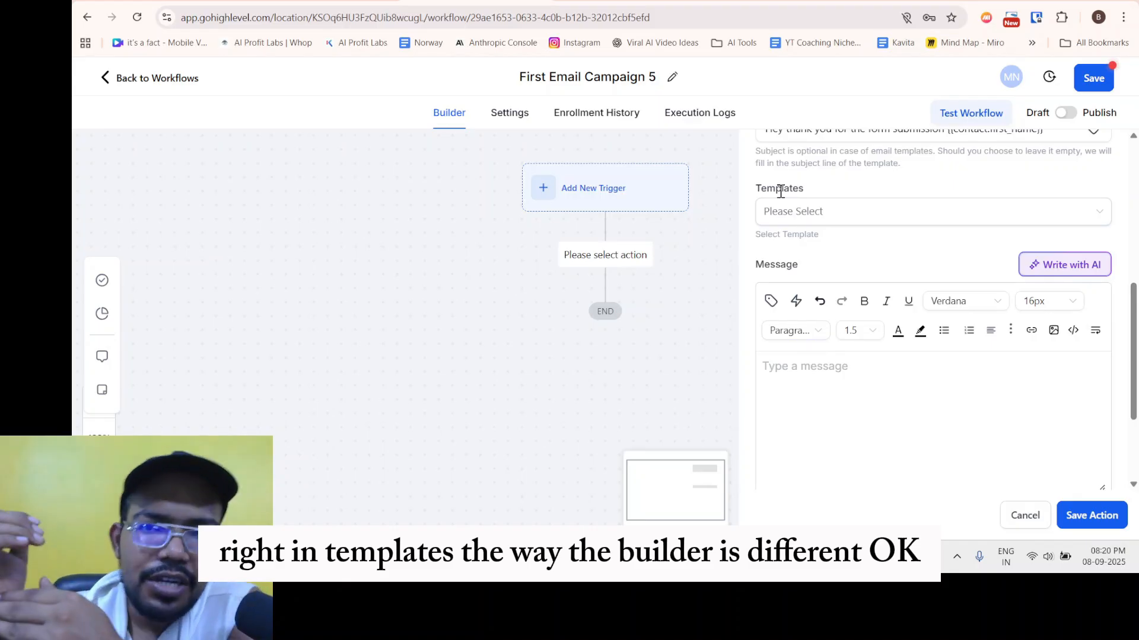
pyautogui.scroll(-3, 842, 335)
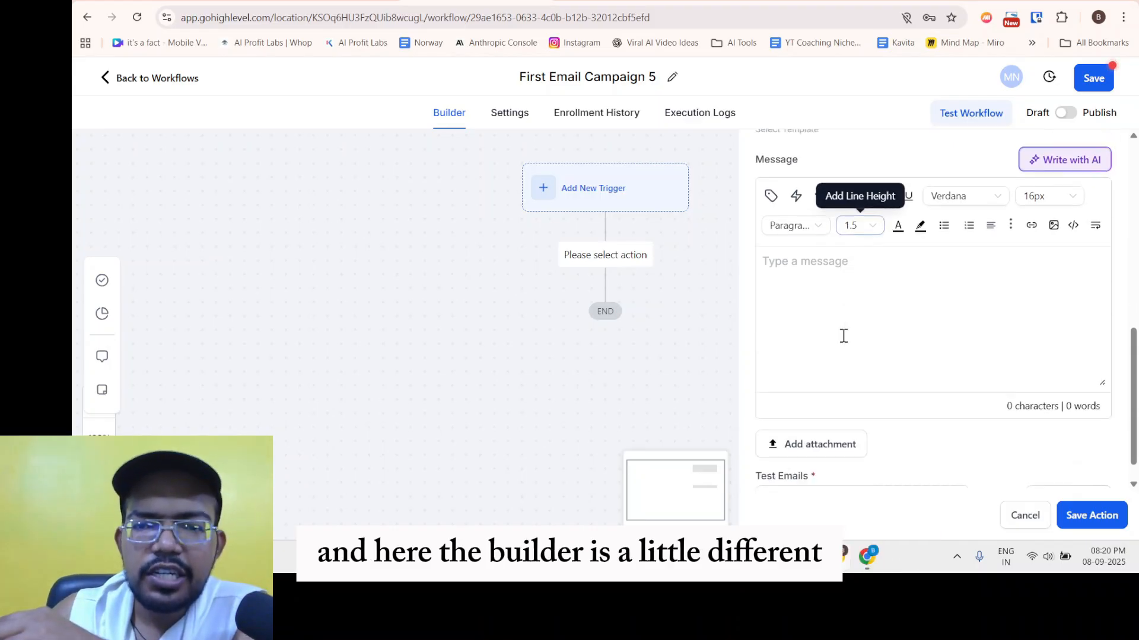
pyautogui.scroll(3, 839, 295)
pyautogui.scroll(1, 854, 277)
pyautogui.click(780, 247)
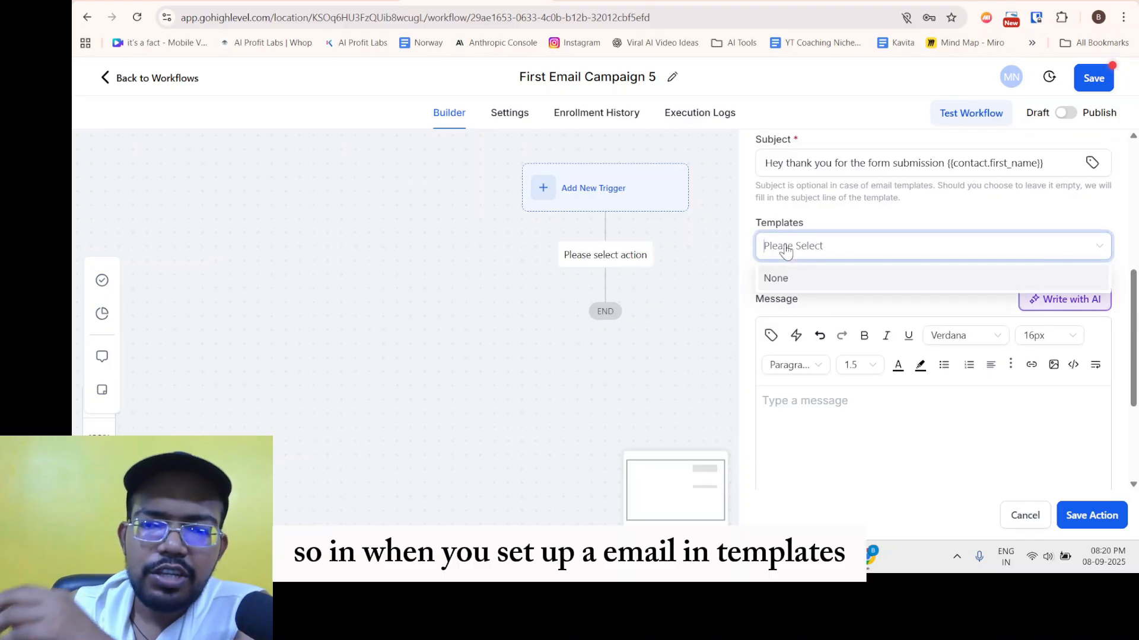
pyautogui.click(799, 217)
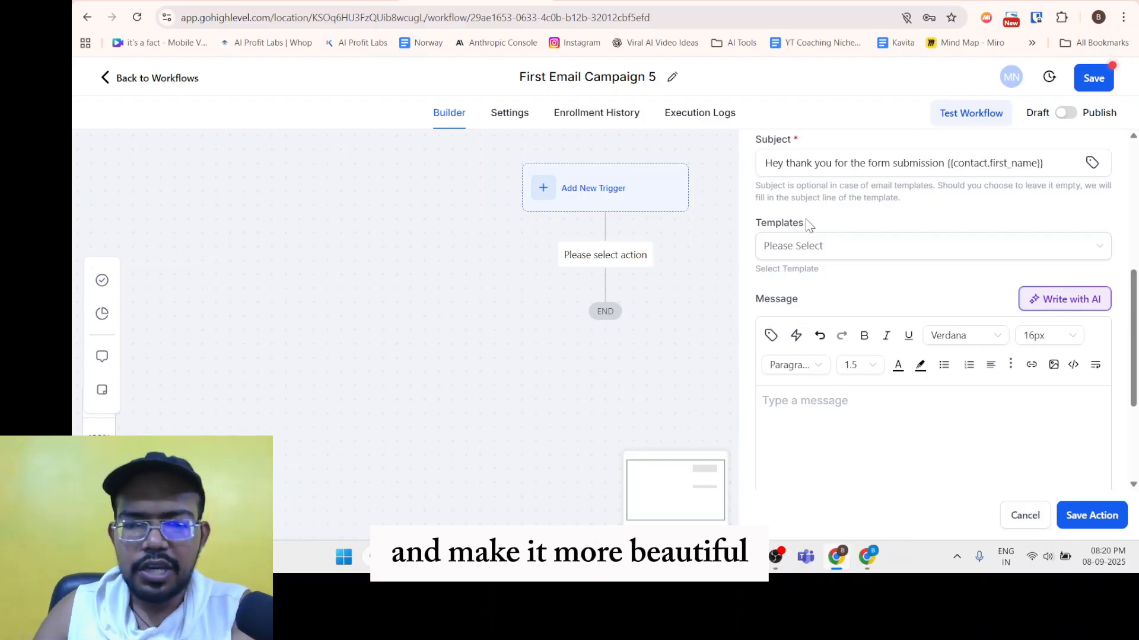
pyautogui.scroll(-3, 814, 286)
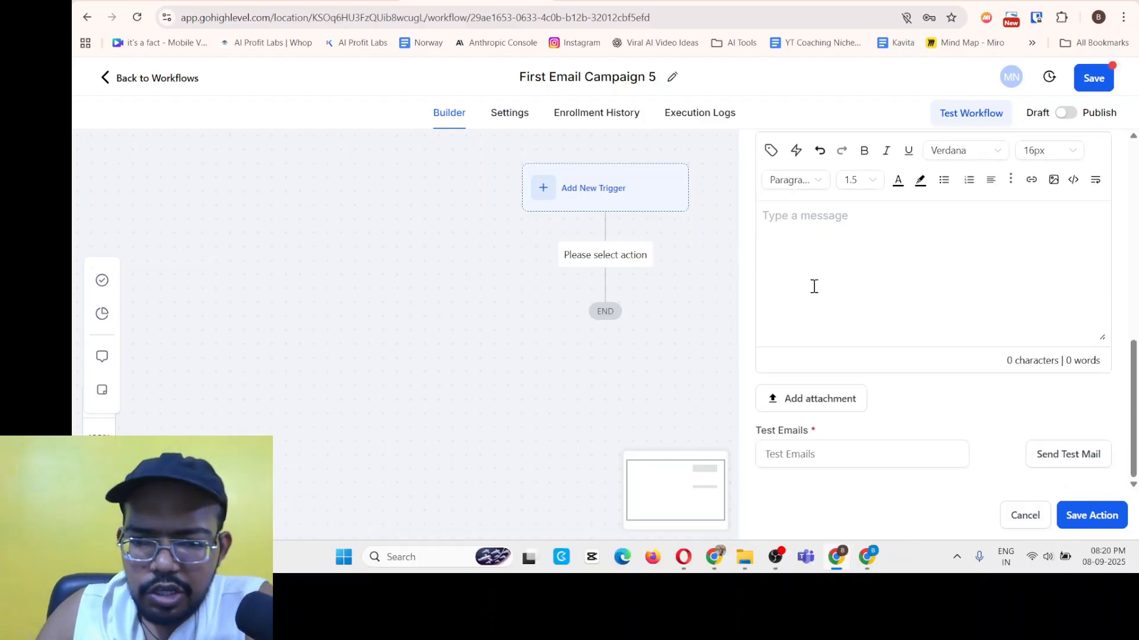
pyautogui.click(849, 325)
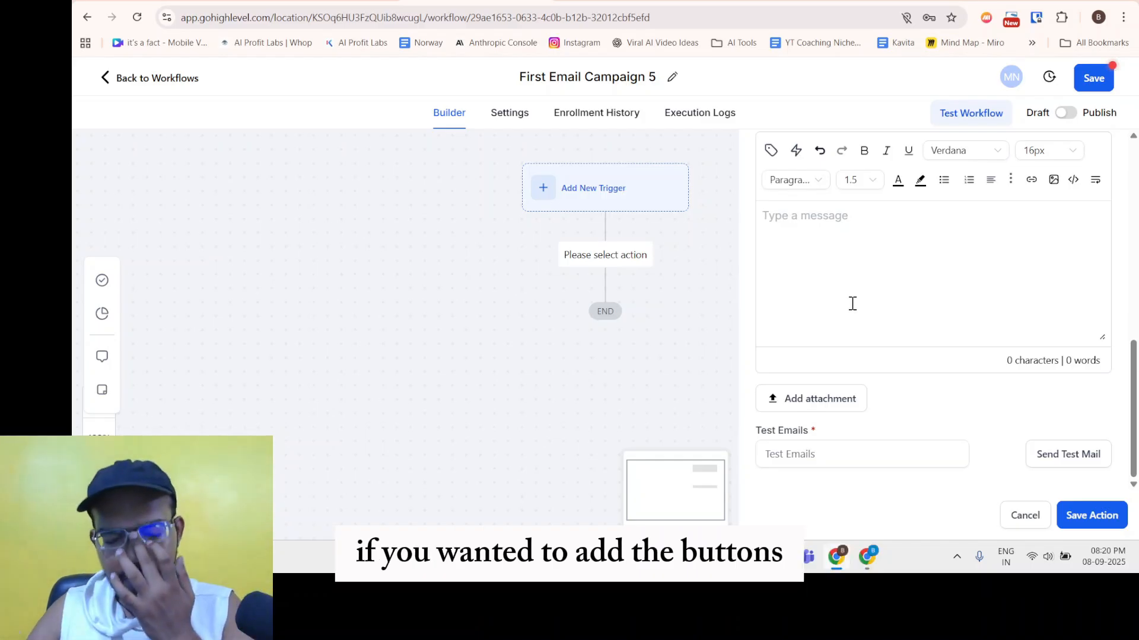
# Write the body: 'Hey', thanks for the form submission, ebook guide in 5 mins, 'Thank You' sign-off.
pyautogui.write('Hey,')
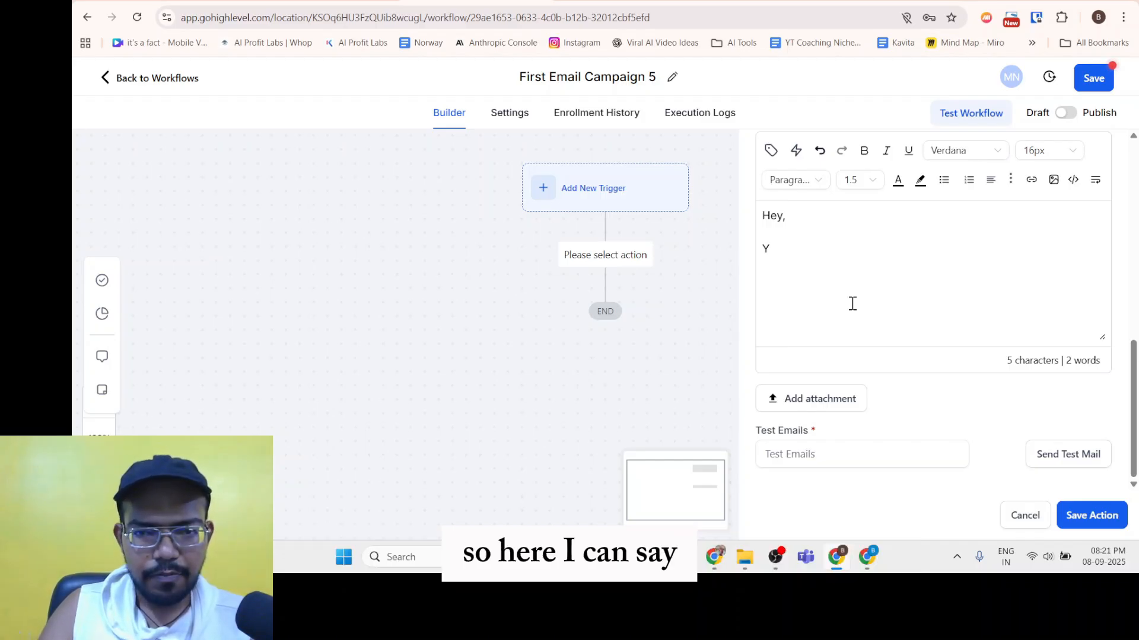
pyautogui.write('Thank y')
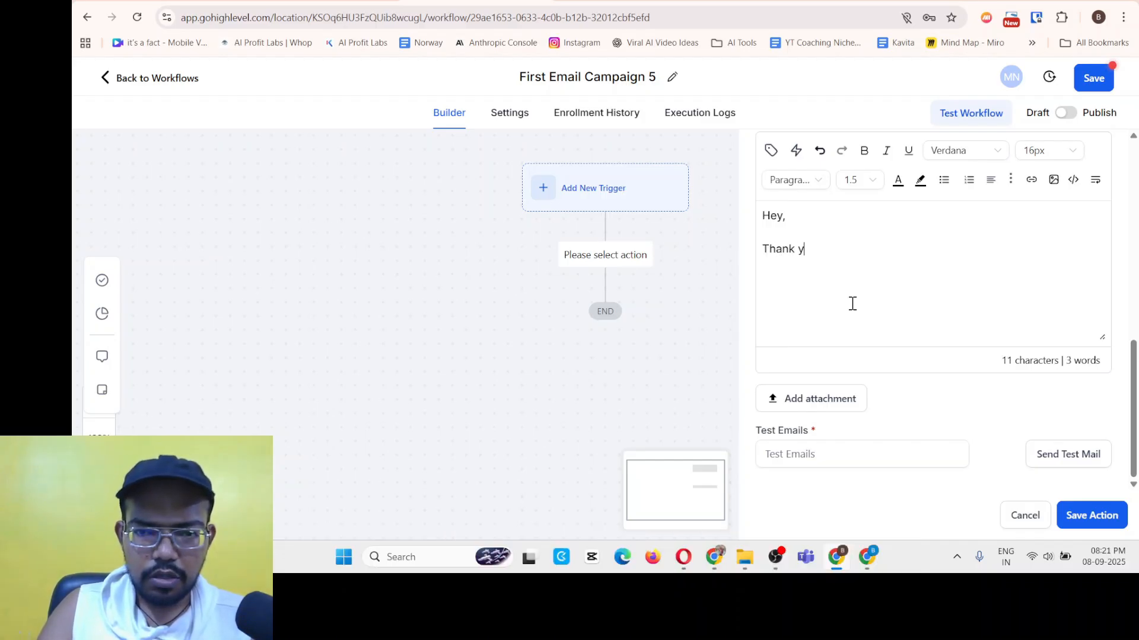
pyautogui.write('ou fr')
pyautogui.write(' you')
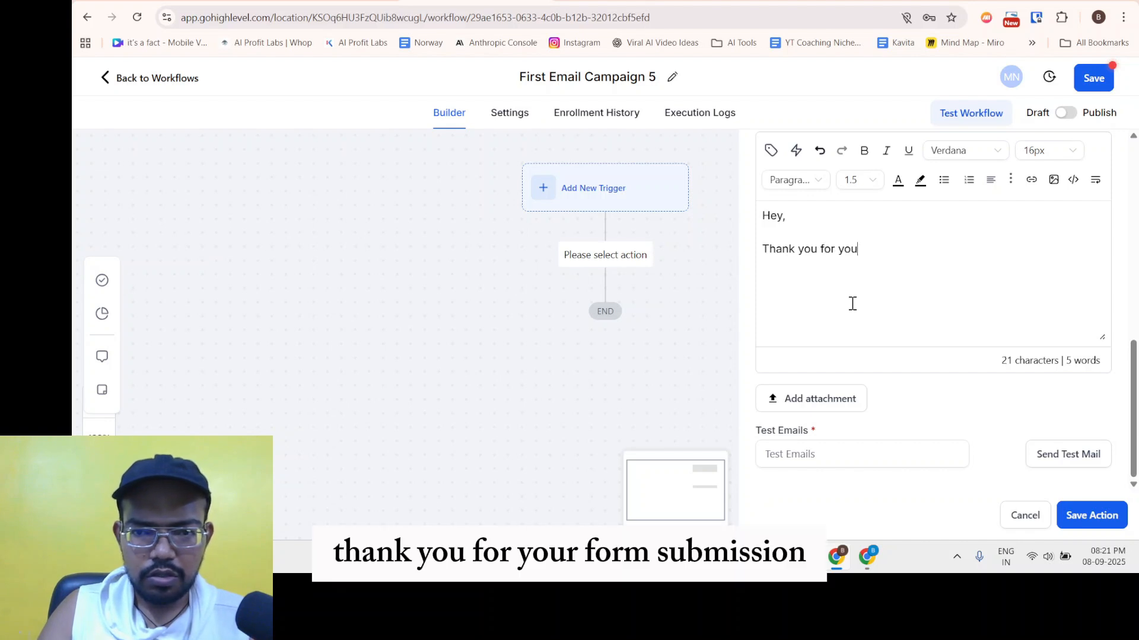
pyautogui.write('r form su')
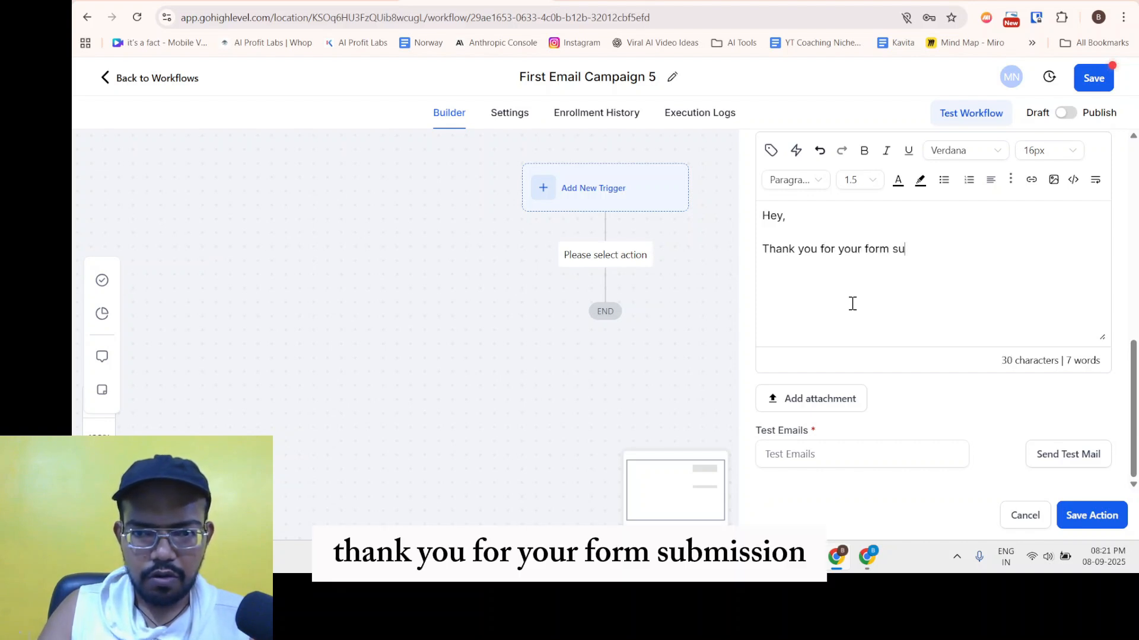
pyautogui.write('bmission.')
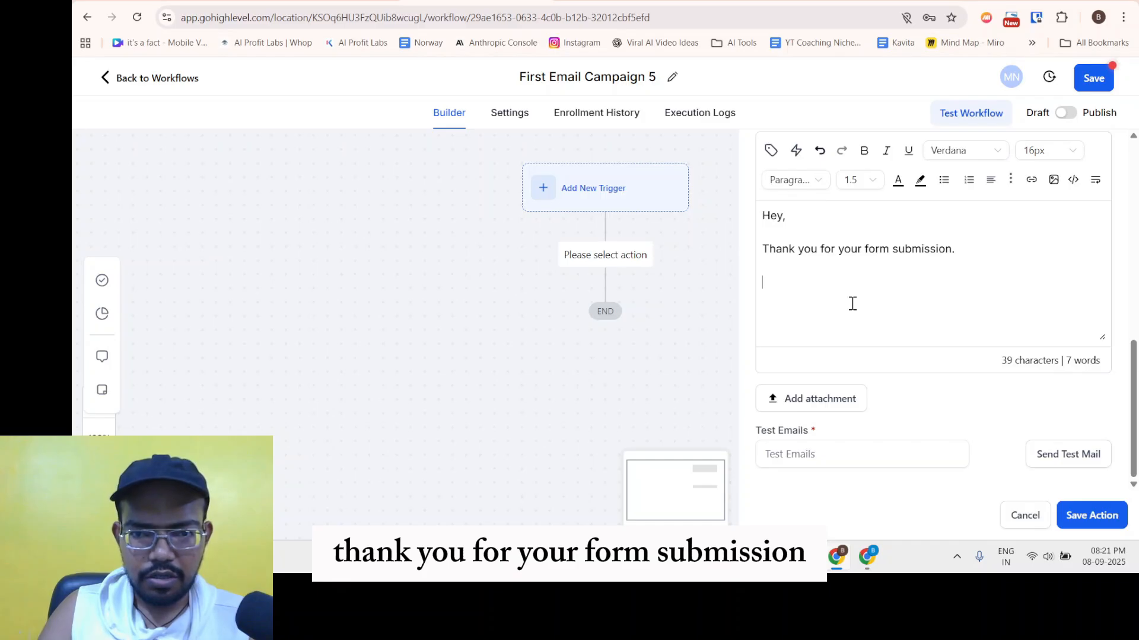
pyautogui.write("You'll get your")
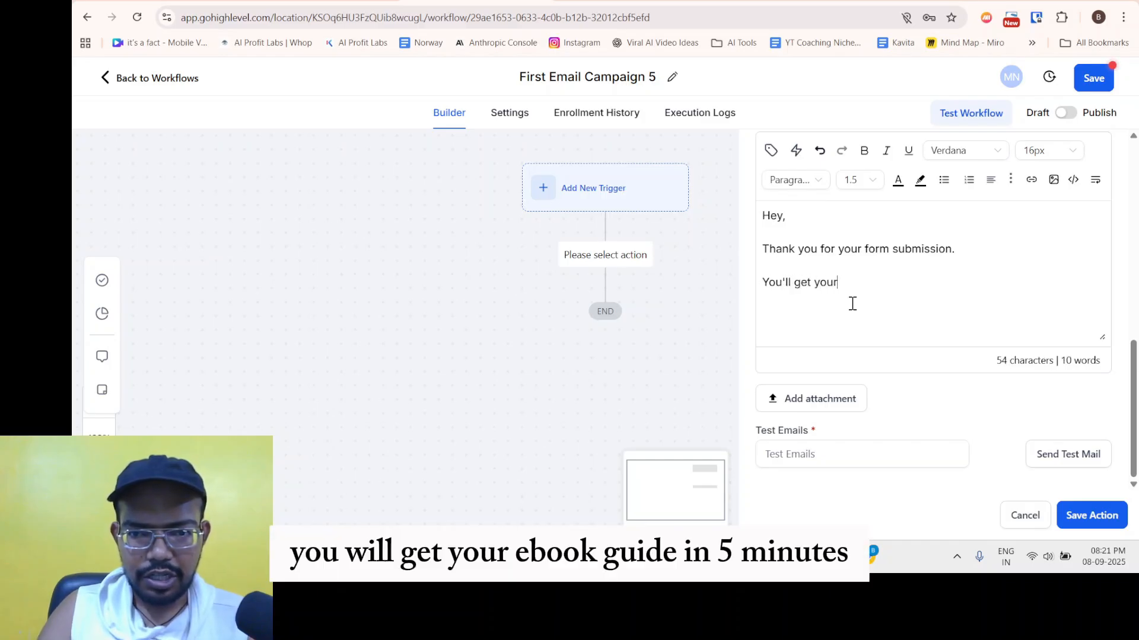
pyautogui.write(' em')
pyautogui.write('ook')
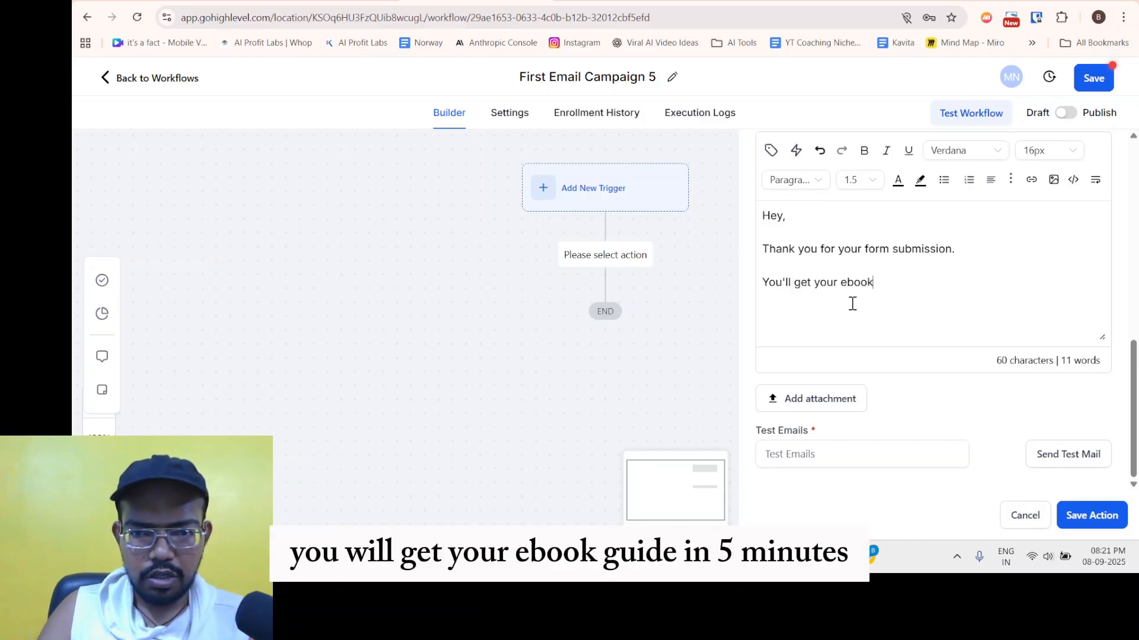
pyautogui.write(' guide in 5 mins.')
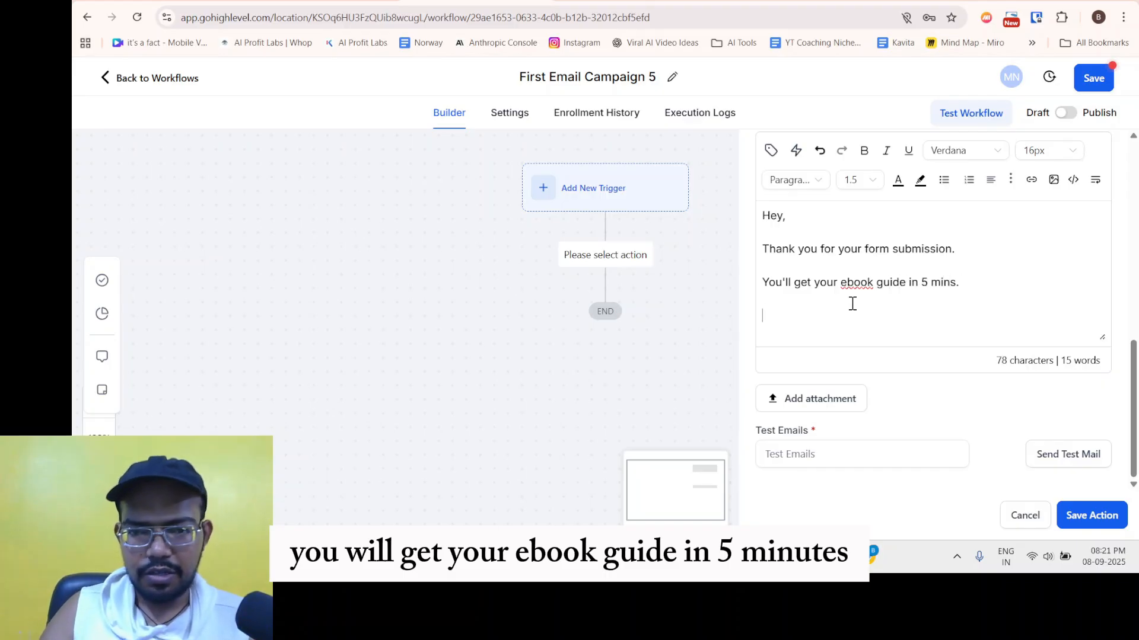
pyautogui.write('Thank YOu')
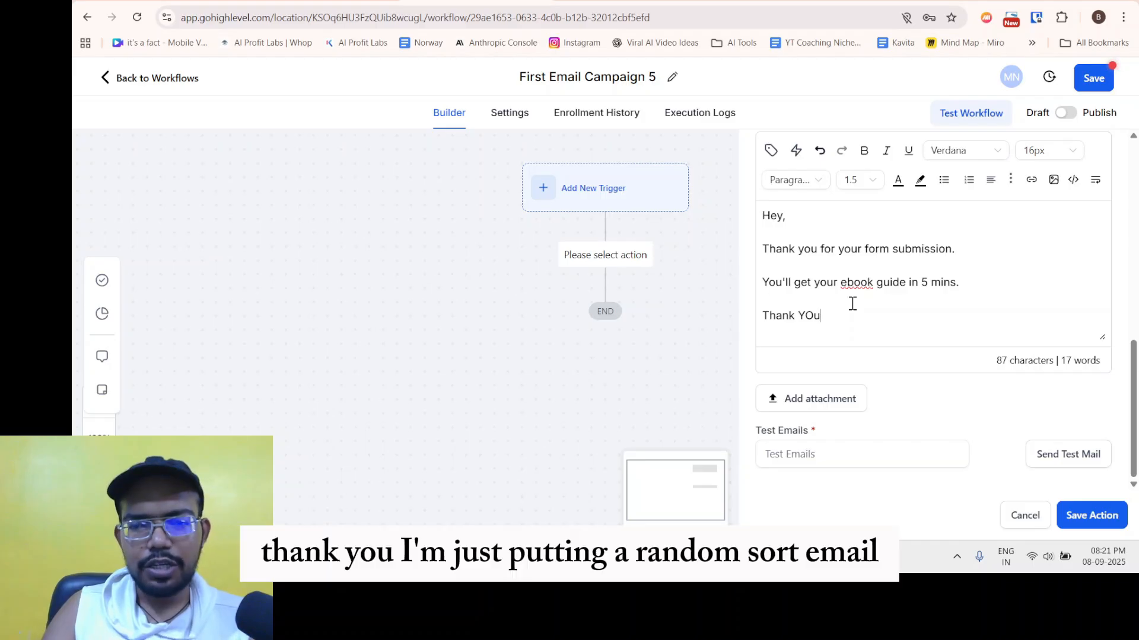
pyautogui.press('BackSpace')
pyautogui.press('BackSpace')
pyautogui.write('ou')
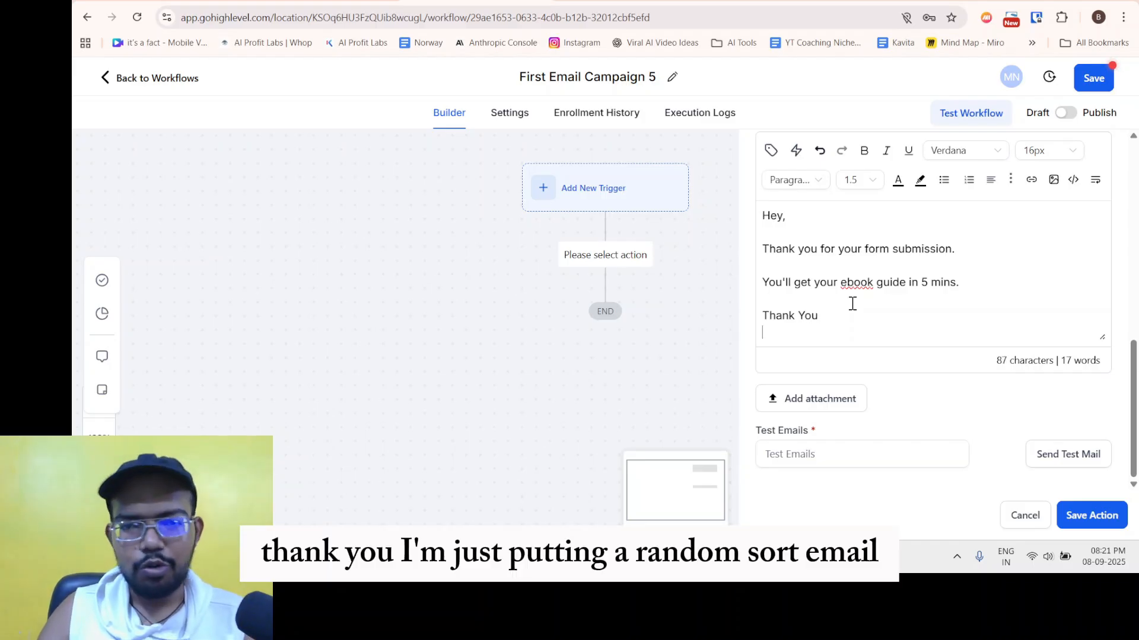
pyautogui.press('Return')
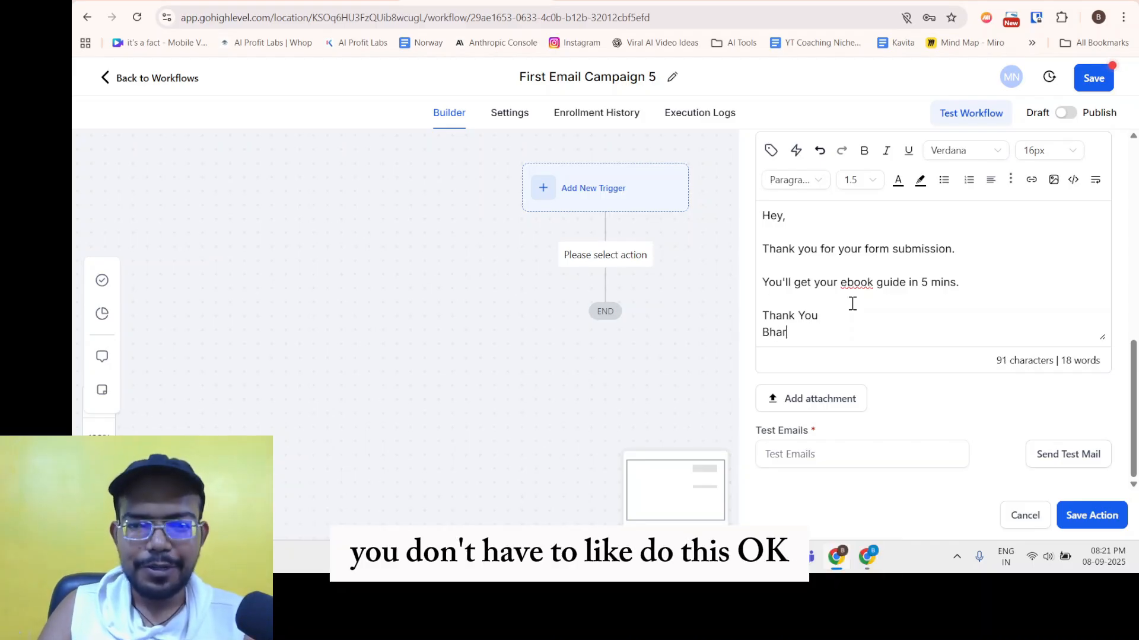
pyautogui.click(781, 221)
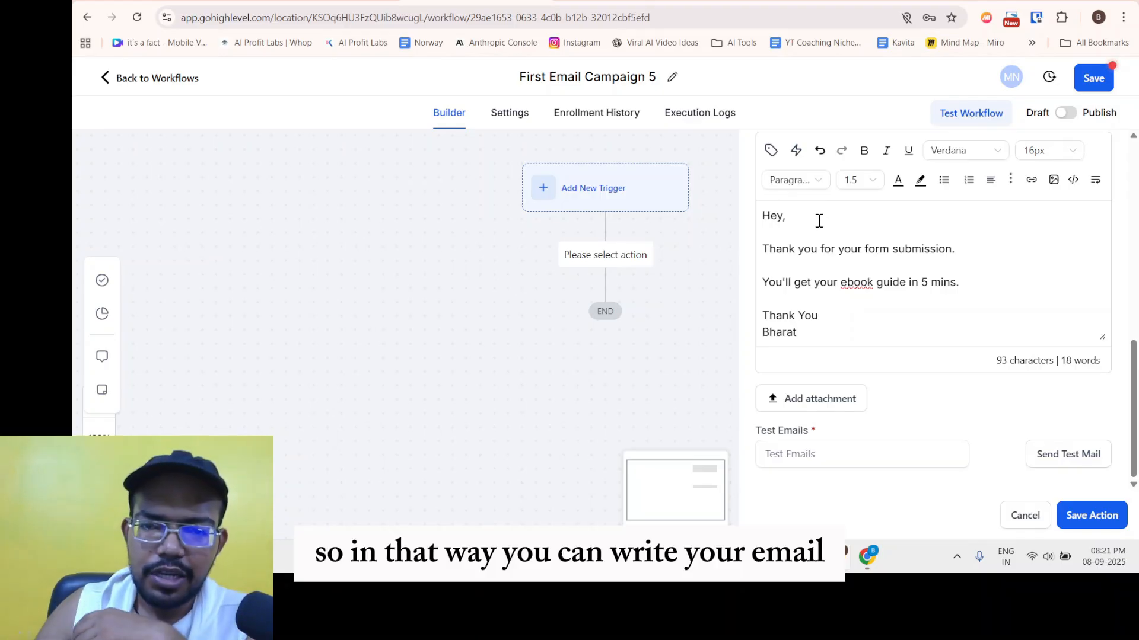
pyautogui.click(771, 151)
# Browse the Contact merge fields and close the list without inserting any field.
pyautogui.click(724, 225)
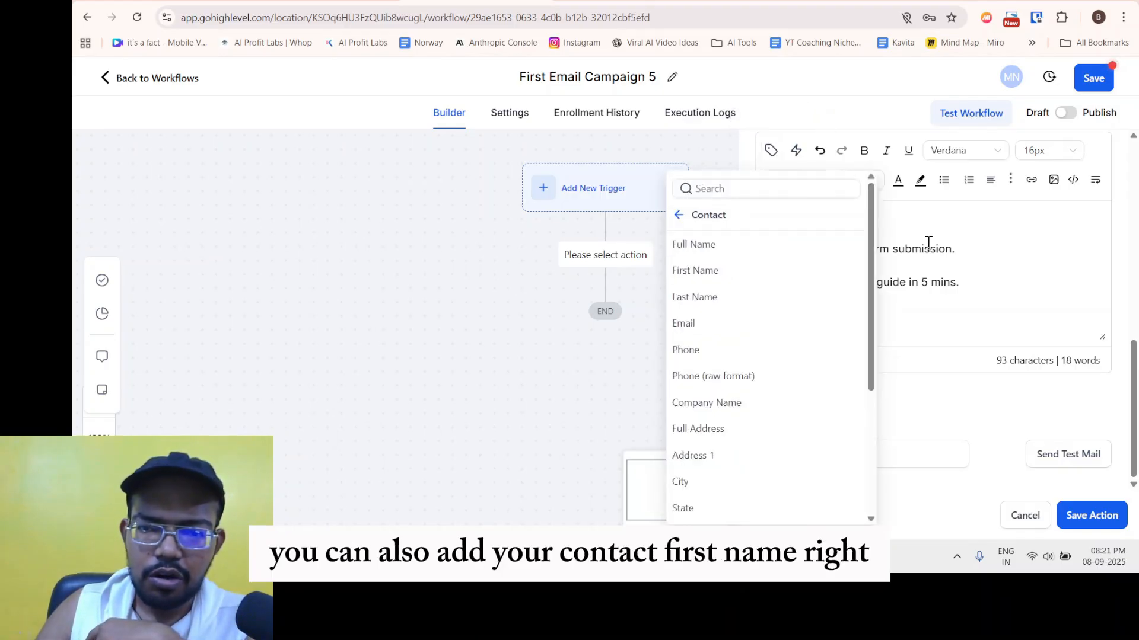
pyautogui.scroll(-4, 732, 350)
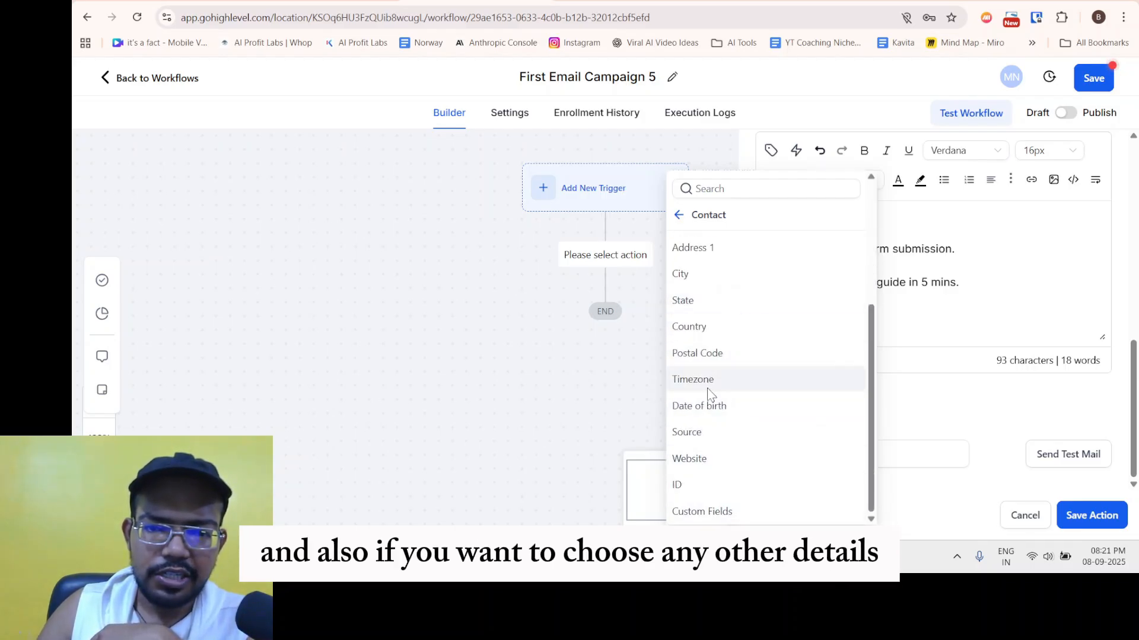
pyautogui.click(679, 216)
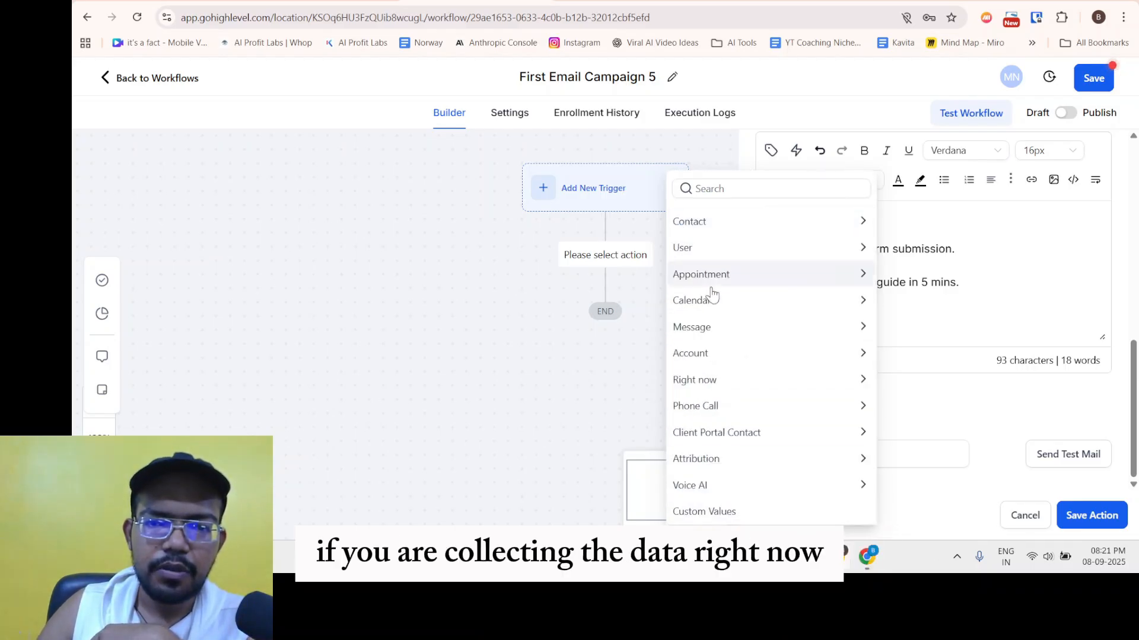
pyautogui.click(958, 282)
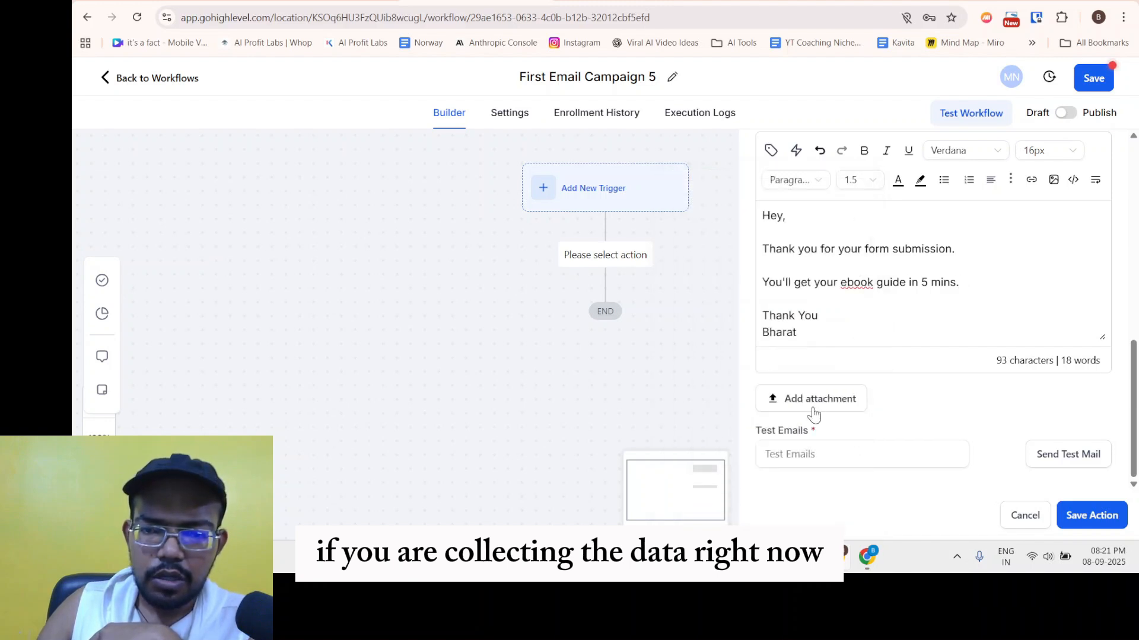
pyautogui.scroll(5, 838, 320)
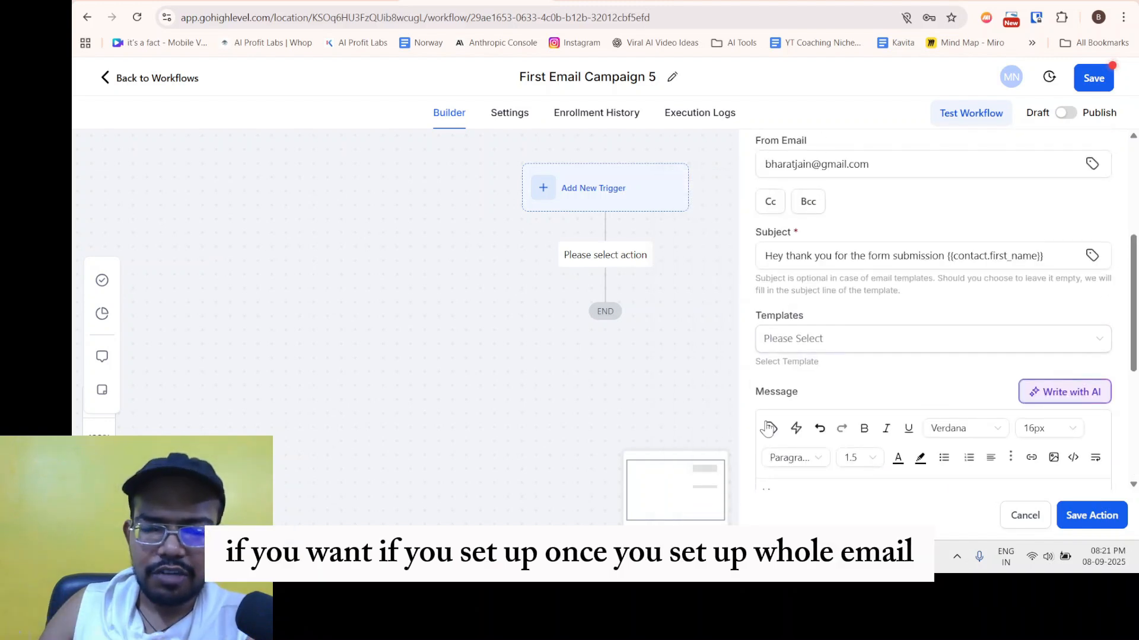
pyautogui.scroll(-5, 830, 356)
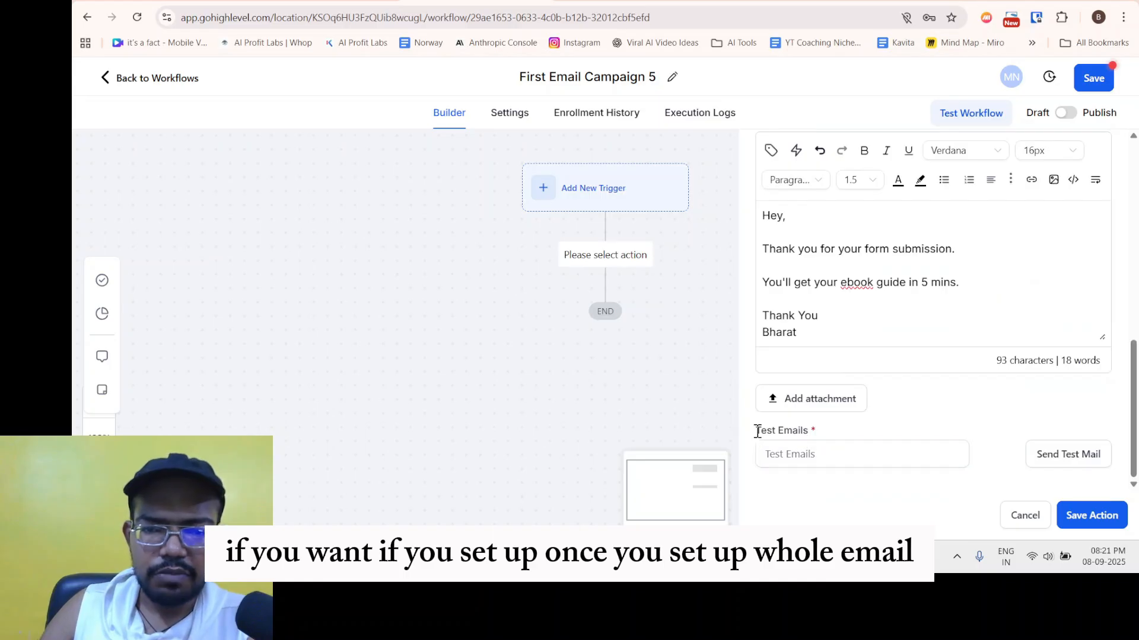
# Leave Test Emails empty and add a blank line after the signature.
pyautogui.click(815, 454)
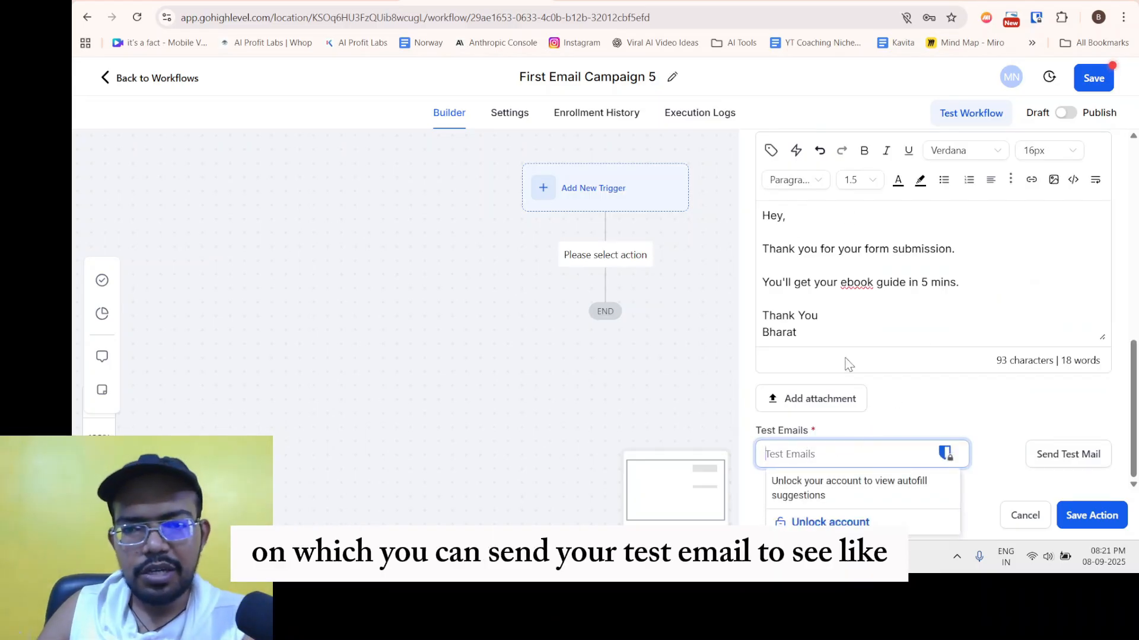
pyautogui.click(965, 414)
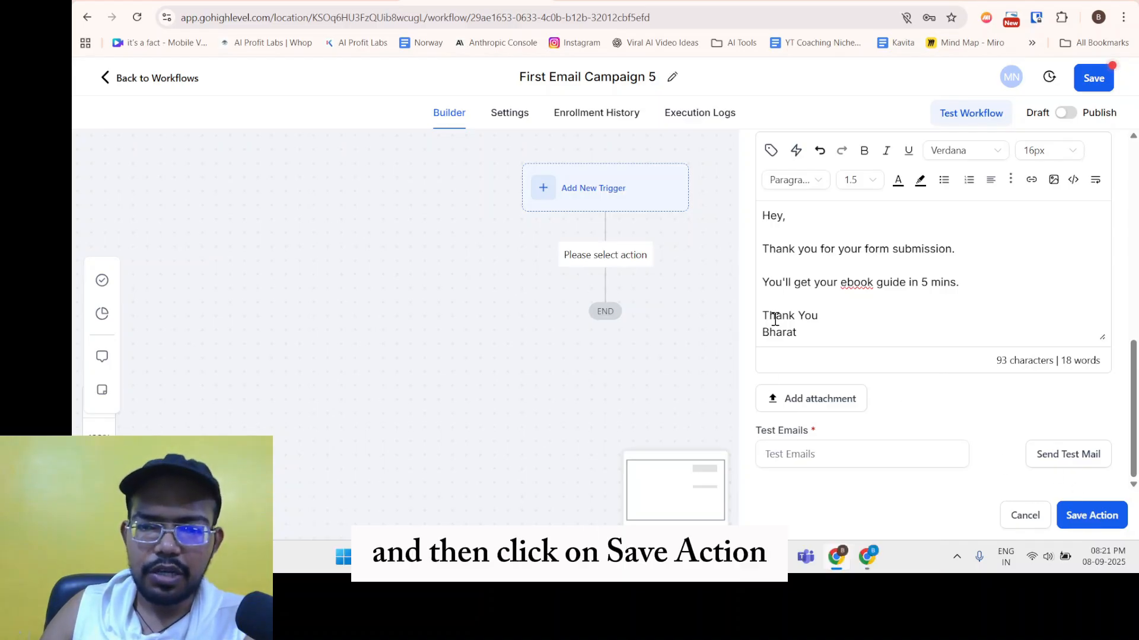
pyautogui.scroll(3, 955, 355)
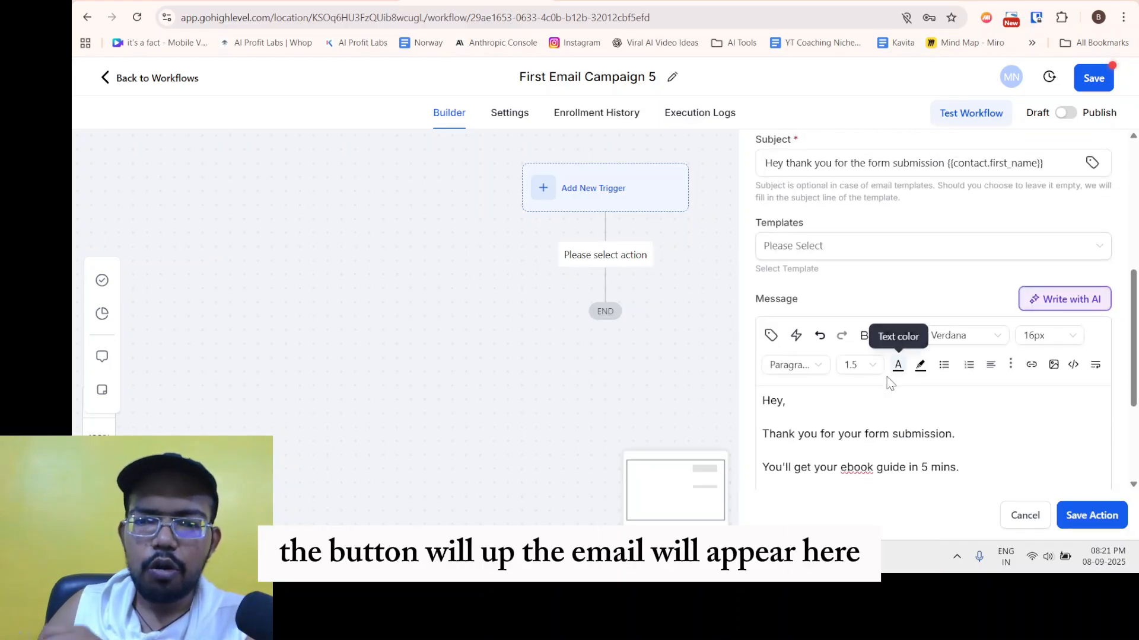
pyautogui.scroll(-2, 883, 391)
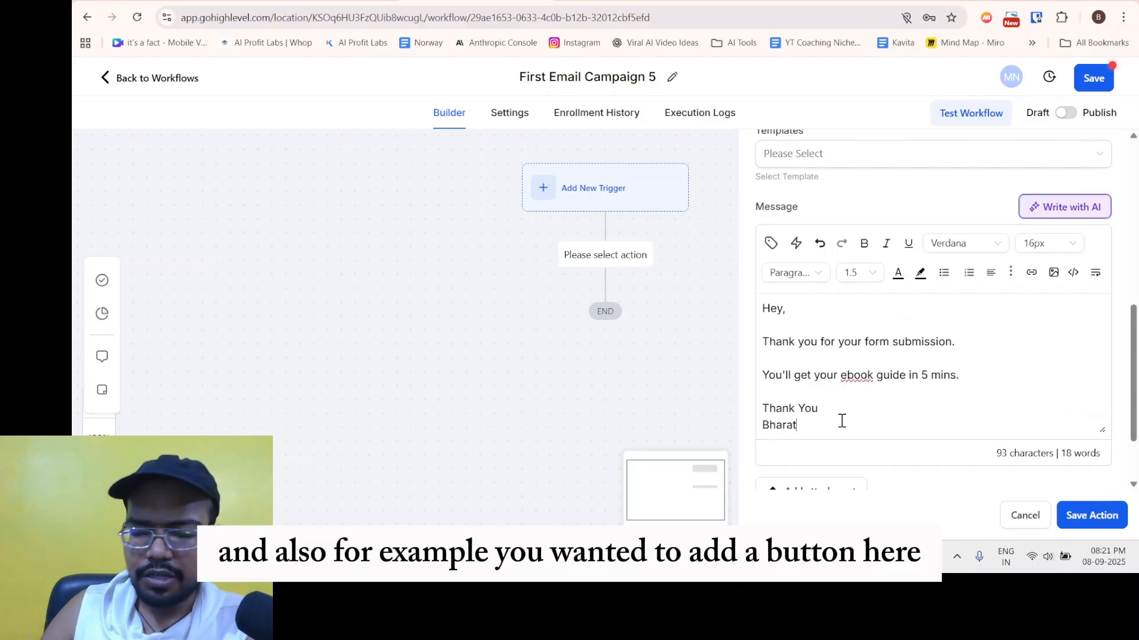
pyautogui.press('Return')
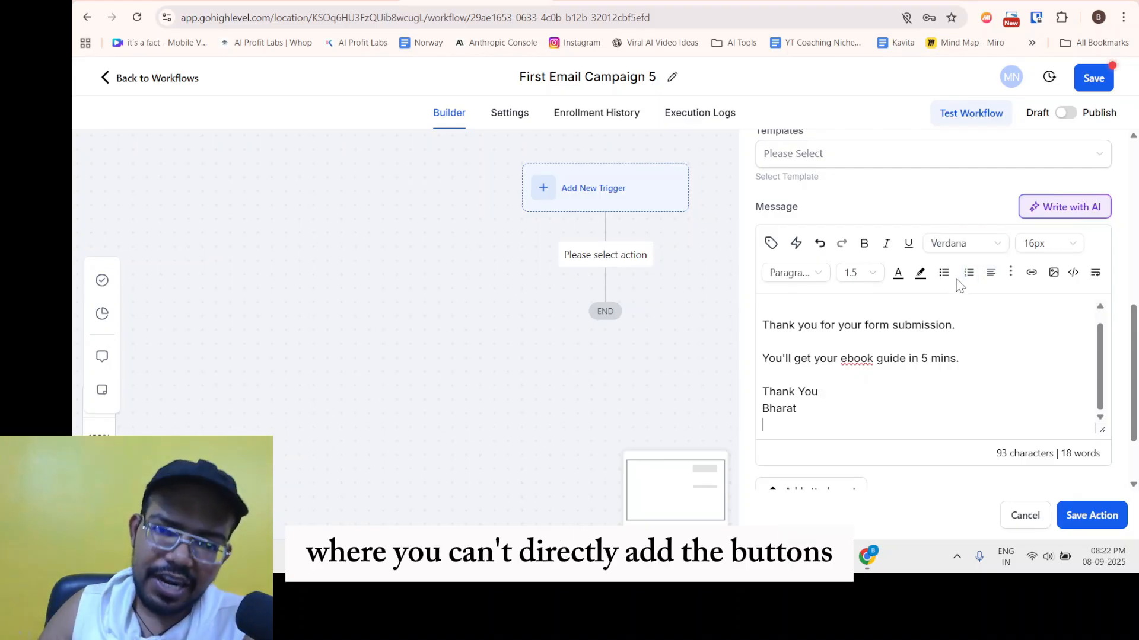
pyautogui.click(1073, 272)
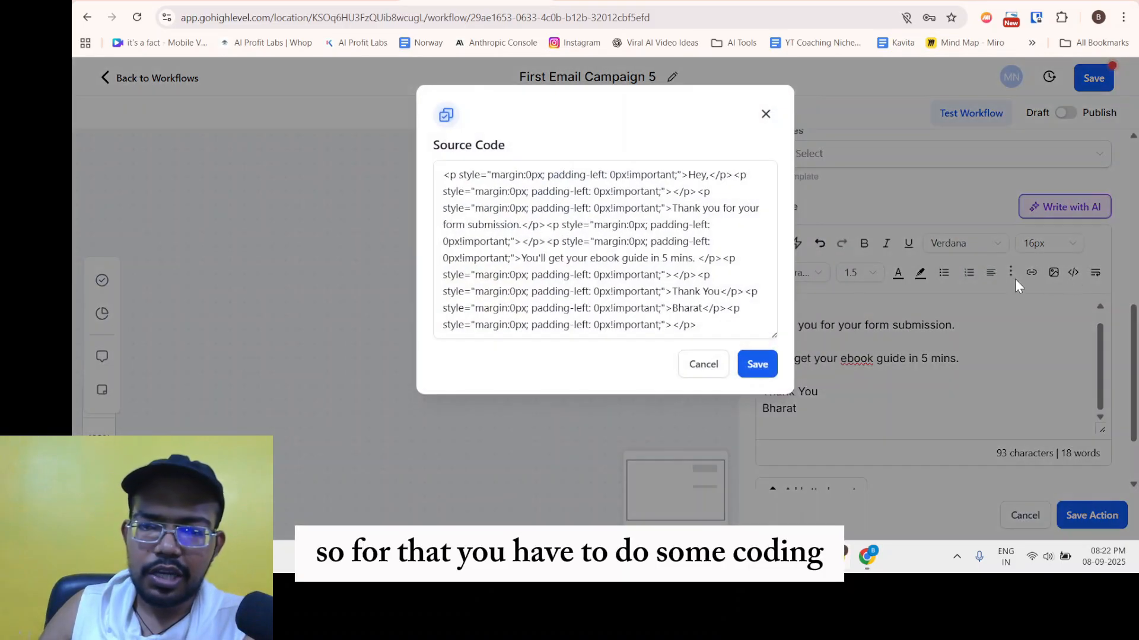
pyautogui.click(594, 291)
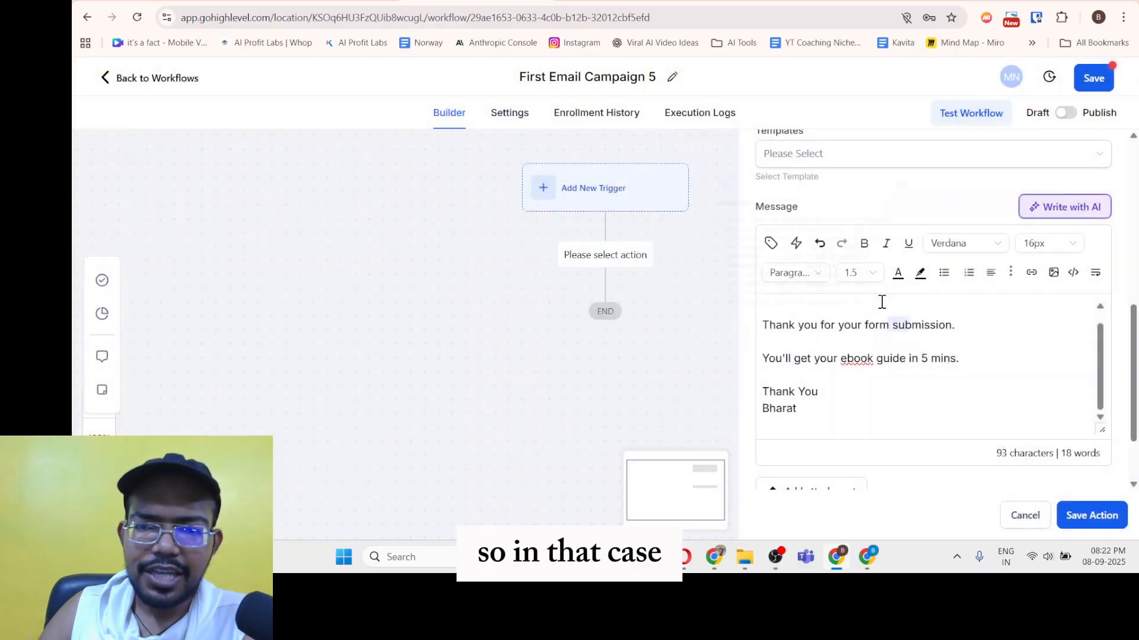
pyautogui.click(765, 113)
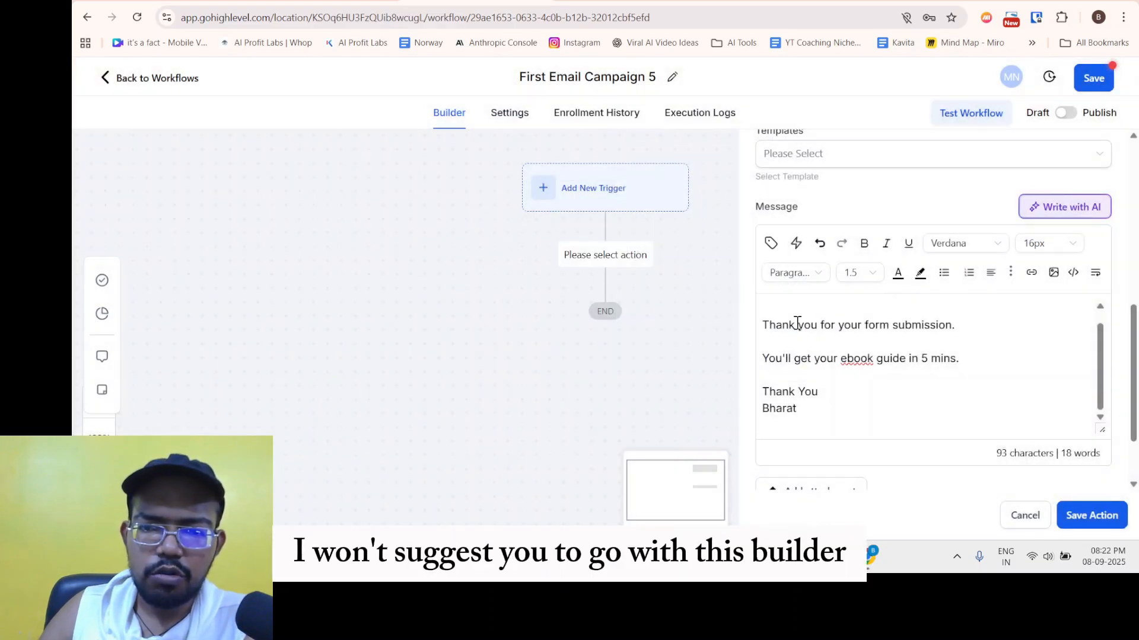
pyautogui.moveTo(795, 326); pyautogui.dragTo(882, 389)
pyautogui.click(820, 213)
pyautogui.click(835, 165)
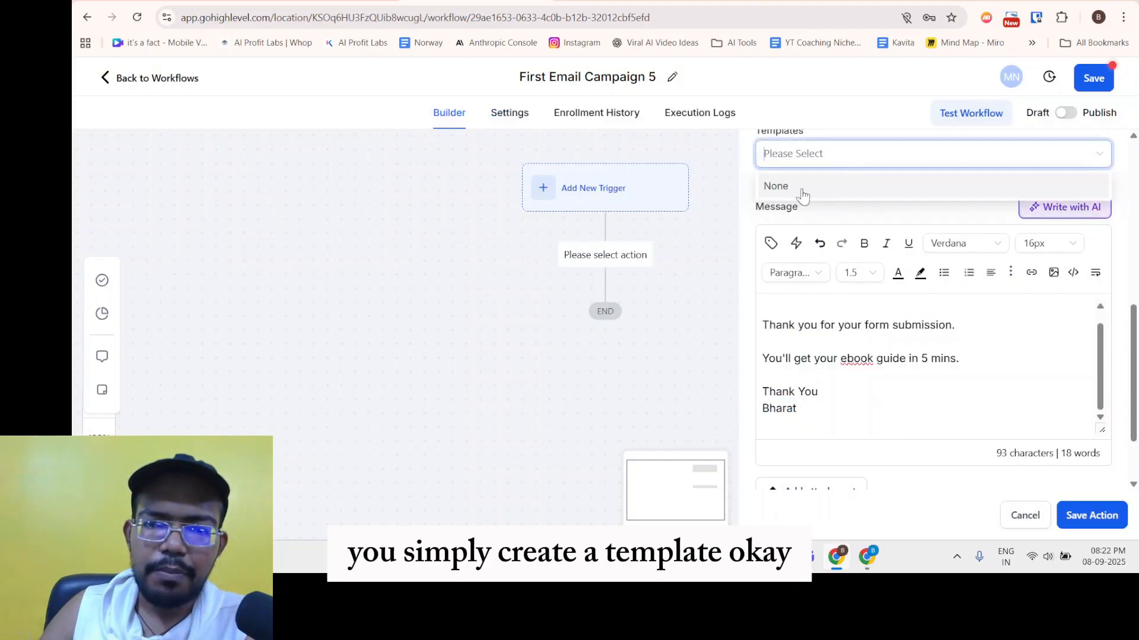
pyautogui.click(820, 214)
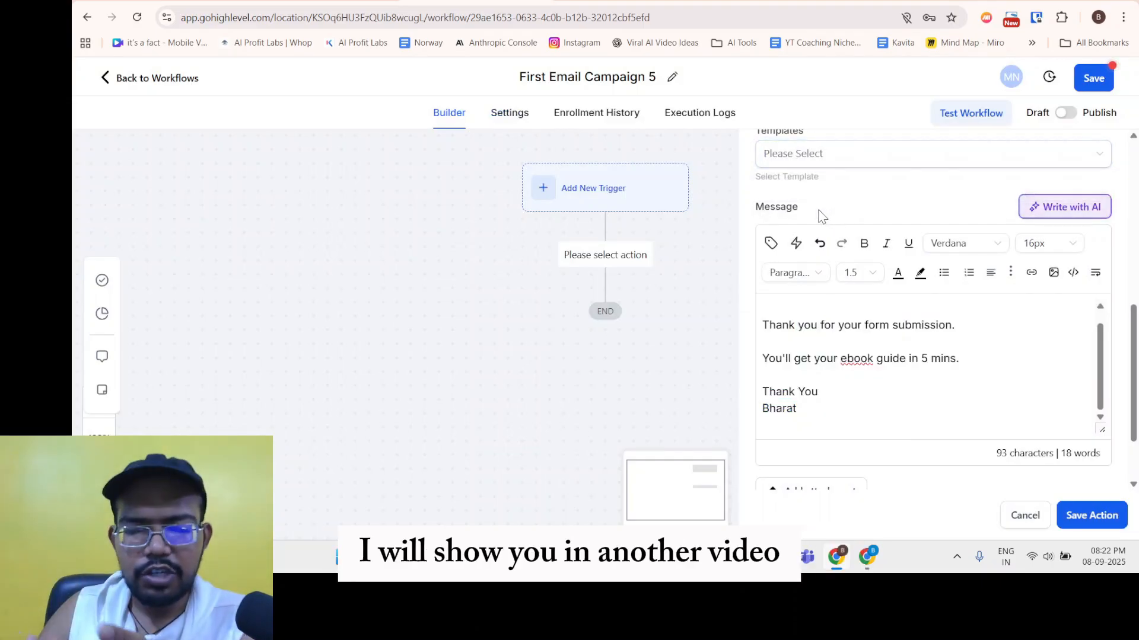
pyautogui.click(817, 164)
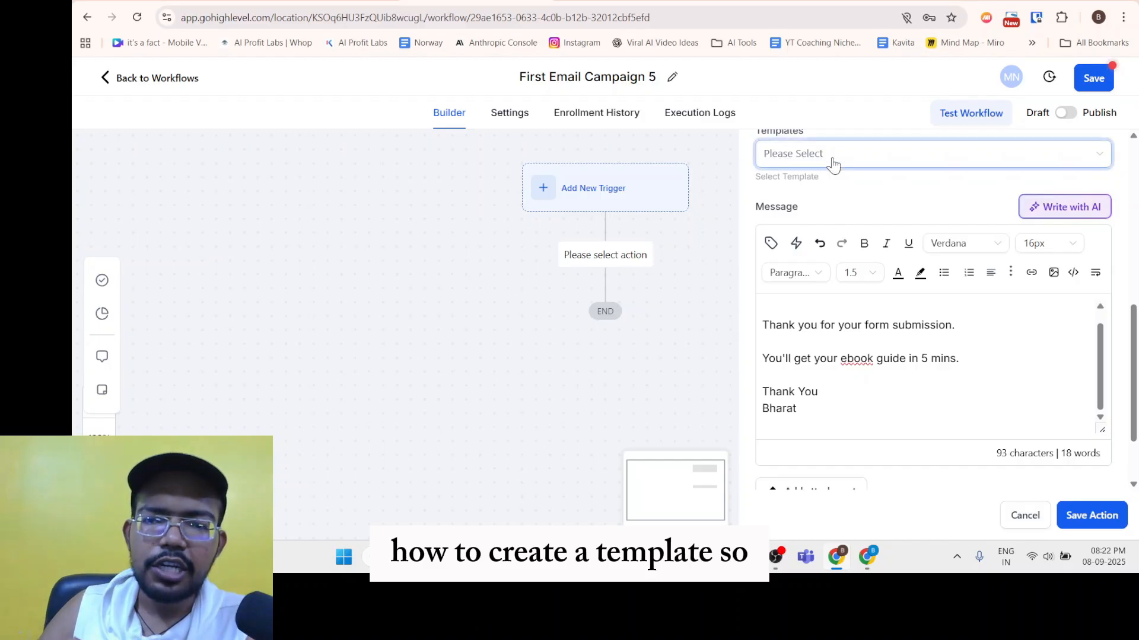
pyautogui.click(832, 216)
pyautogui.scroll(2, 838, 247)
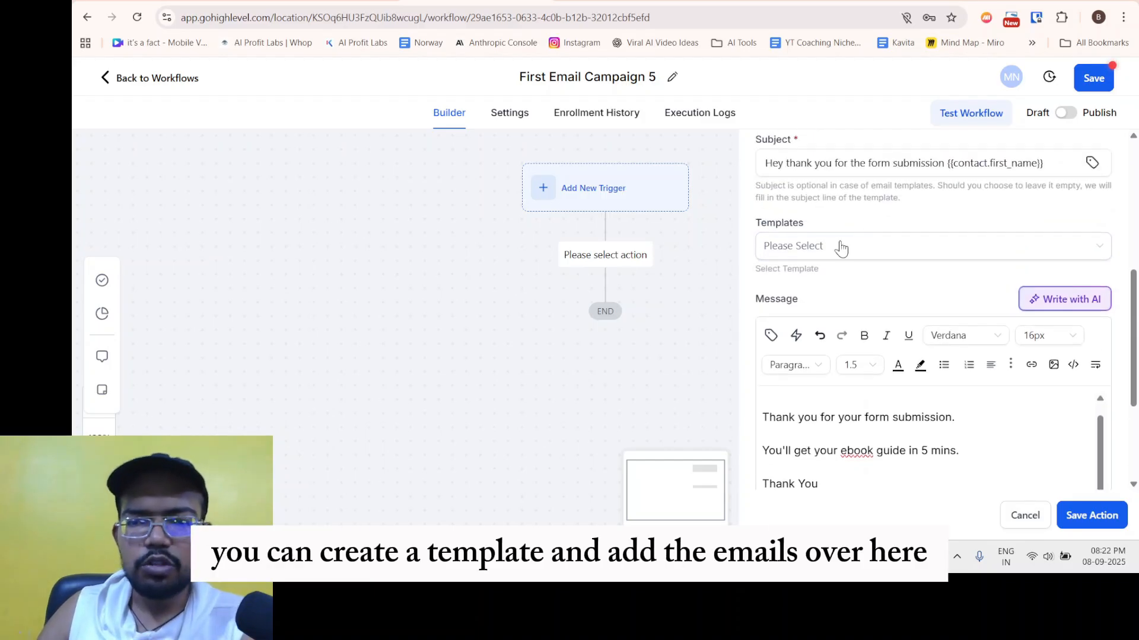
pyautogui.scroll(-2, 818, 279)
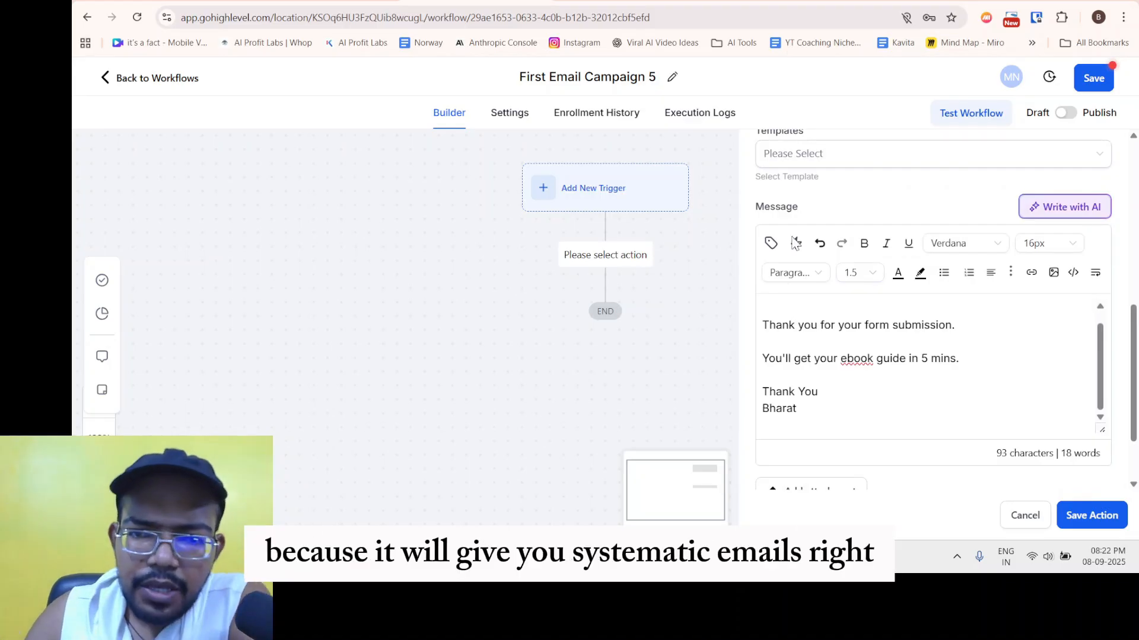
pyautogui.click(865, 379)
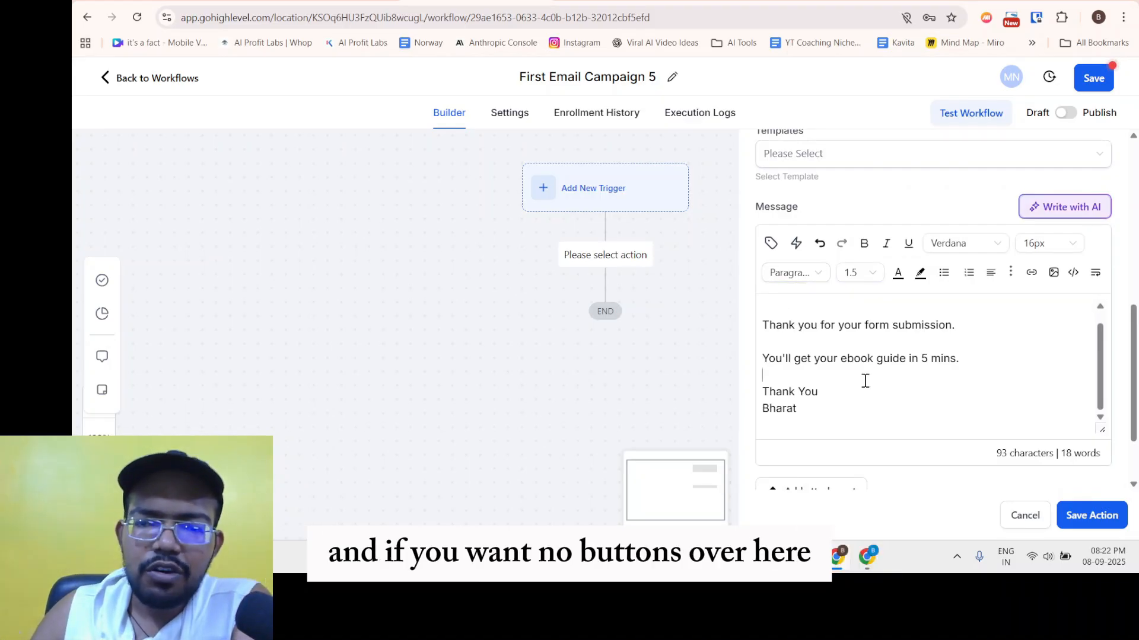
pyautogui.moveTo(846, 404); pyautogui.dragTo(892, 363)
pyautogui.click(850, 385)
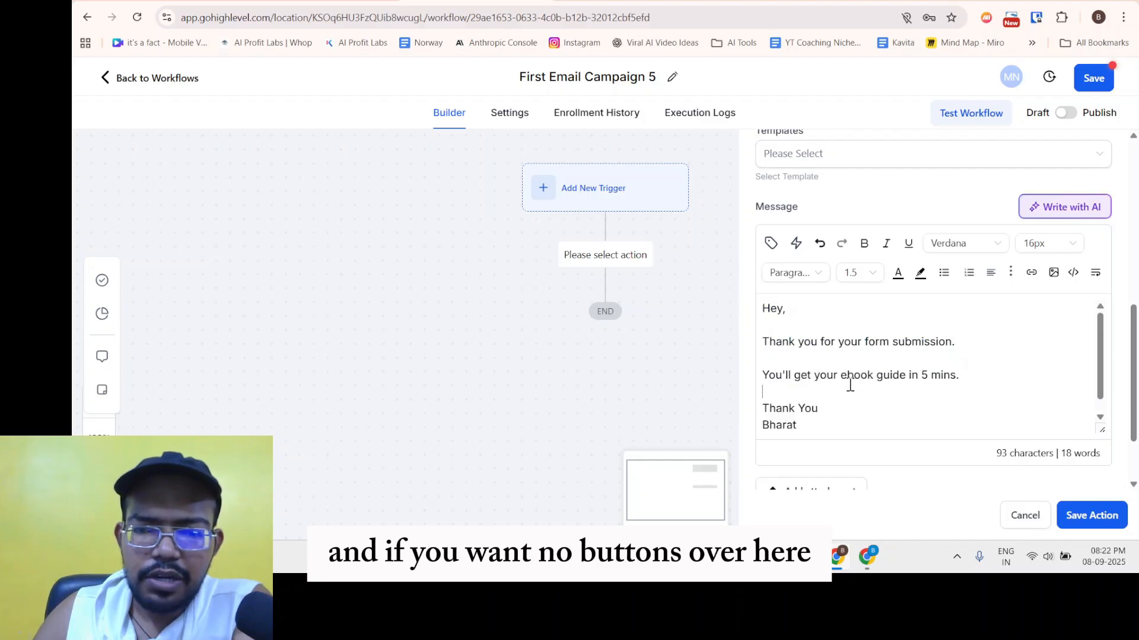
pyautogui.moveTo(805, 341); pyautogui.dragTo(848, 379)
pyautogui.moveTo(772, 323); pyautogui.dragTo(864, 396)
pyautogui.click(877, 414)
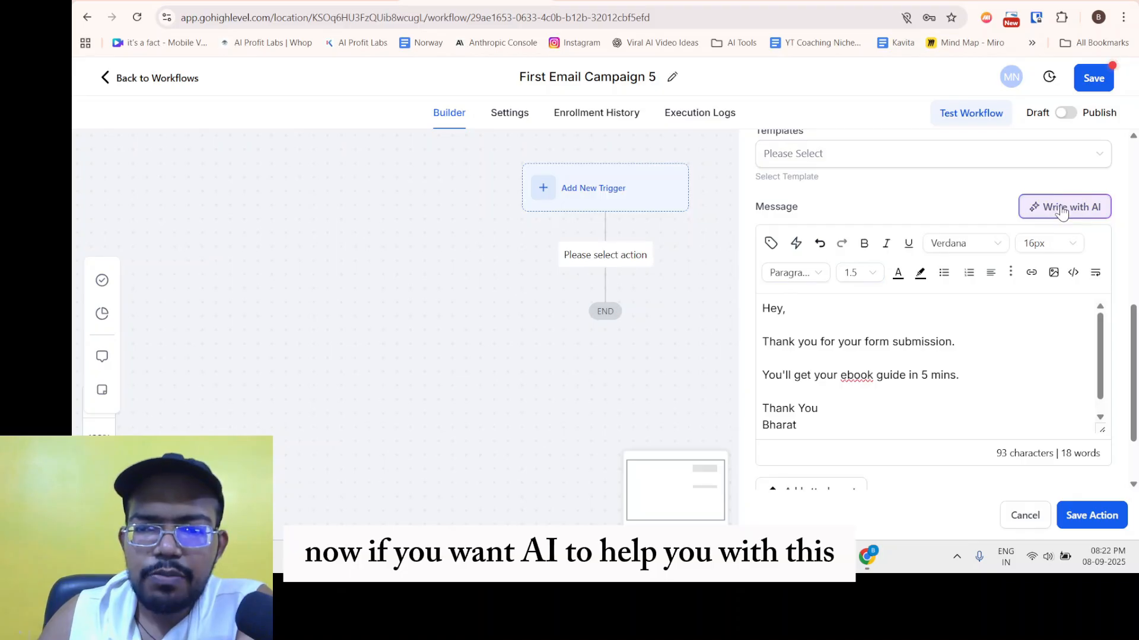
# Save the Confirmation Email action so it sits above END on the canvas.
pyautogui.click(838, 358)
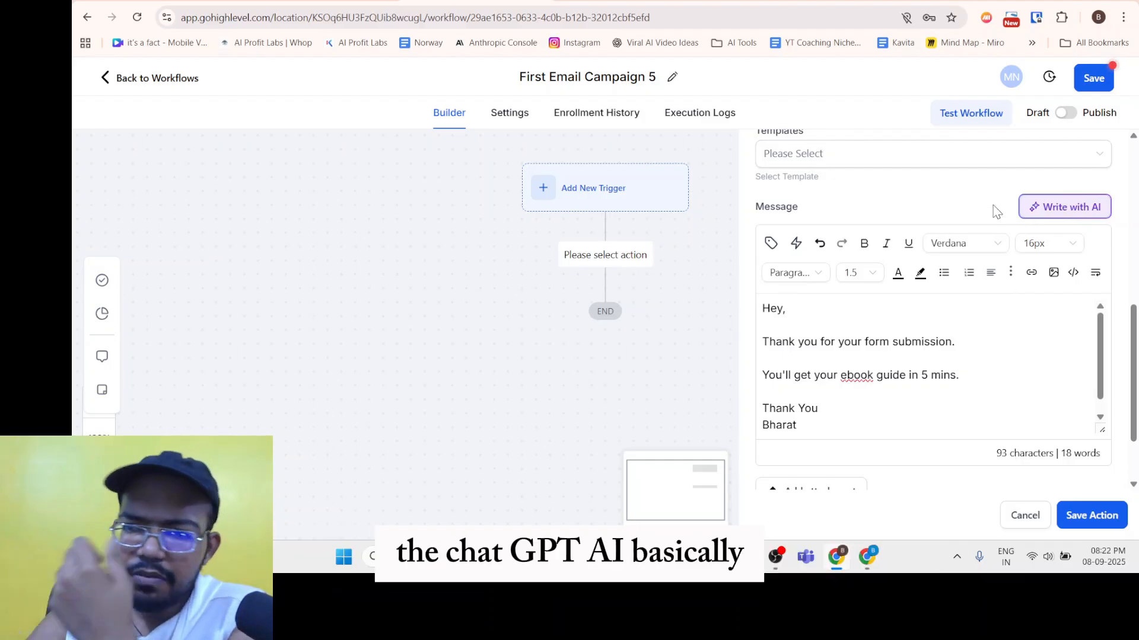
pyautogui.scroll(-2, 951, 300)
pyautogui.scroll(4, 1026, 243)
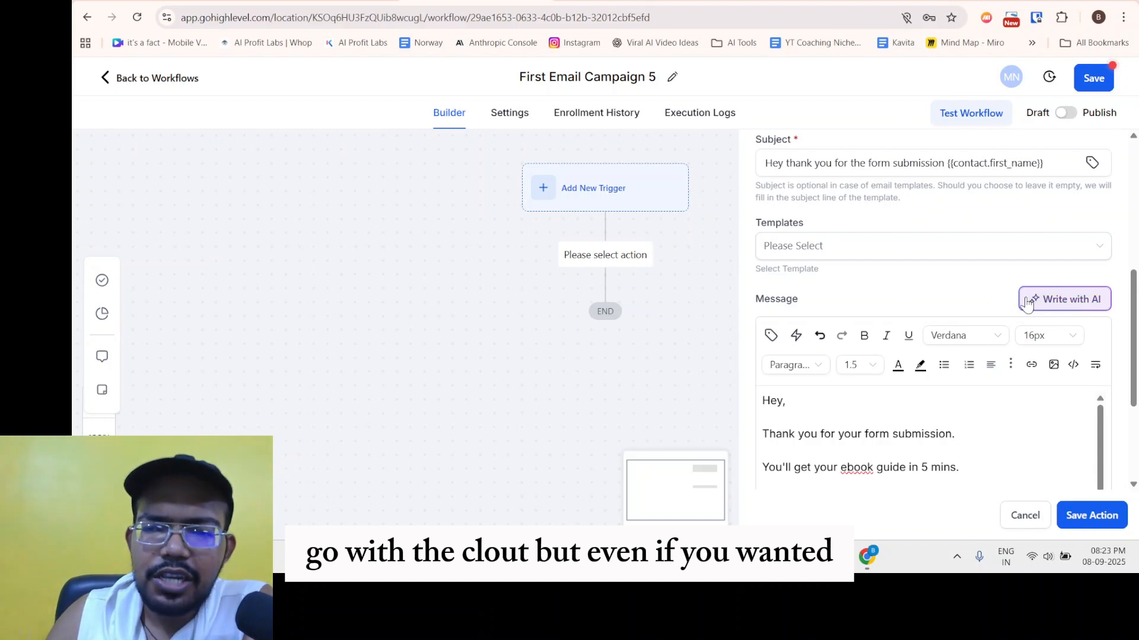
pyautogui.scroll(-1, 944, 330)
pyautogui.scroll(-2, 826, 399)
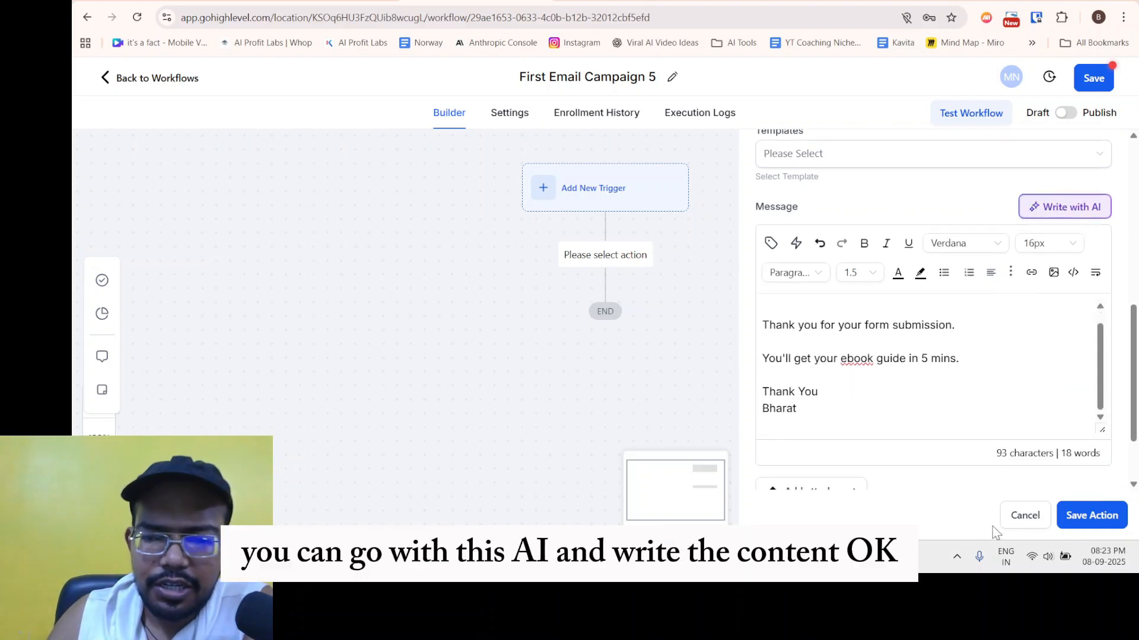
pyautogui.click(1078, 518)
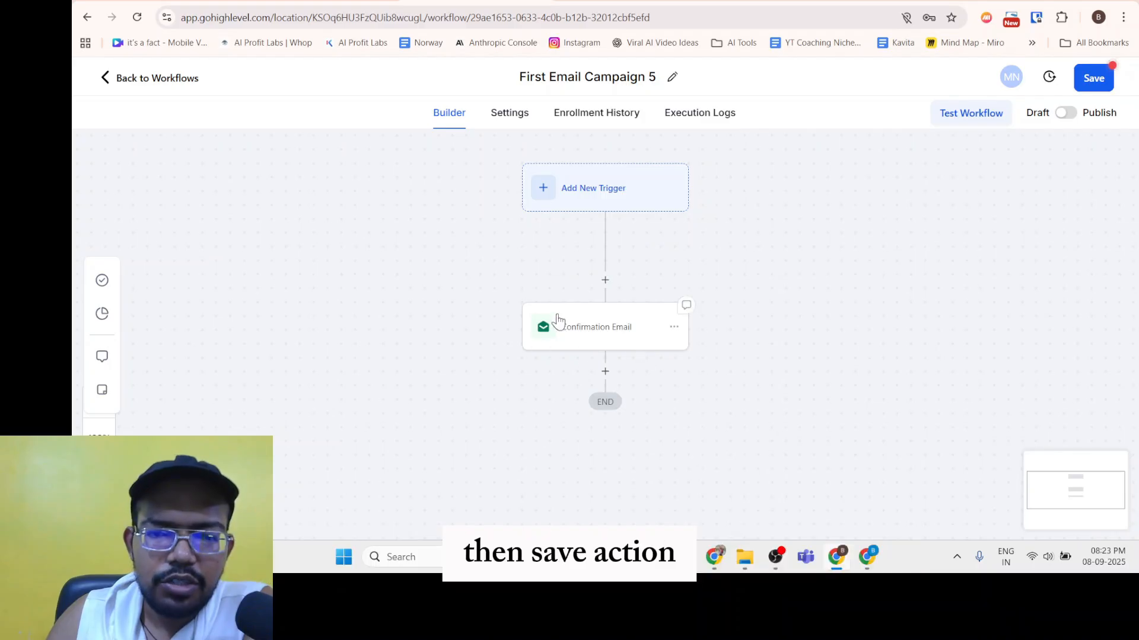
# Insert a Wait action below Confirmation Email by searching 'wait' in Actions.
pyautogui.moveTo(683, 385)
pyautogui.mouseDown()
pyautogui.moveTo(651, 305)
pyautogui.moveTo(665, 400)
pyautogui.mouseUp()
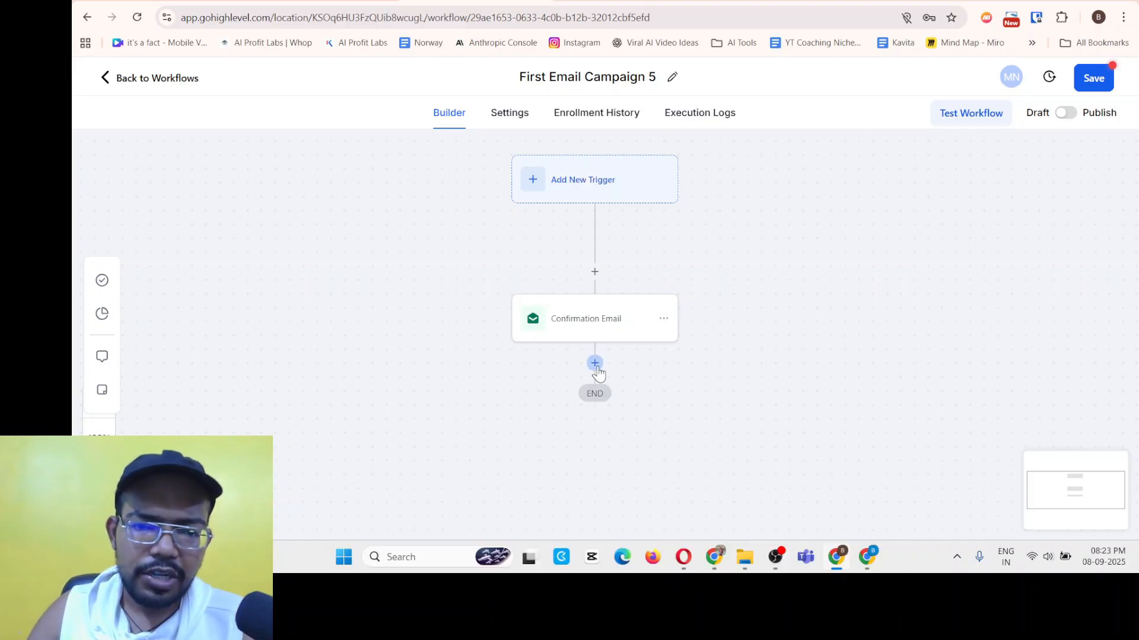
pyautogui.click(594, 363)
pyautogui.write('wait')
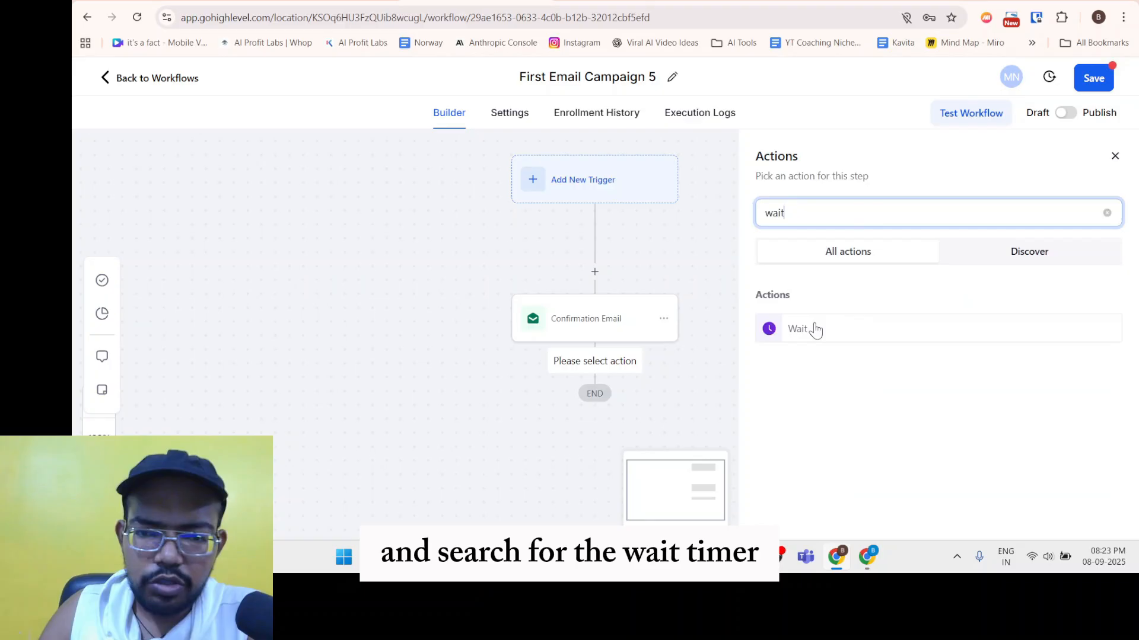
pyautogui.click(816, 329)
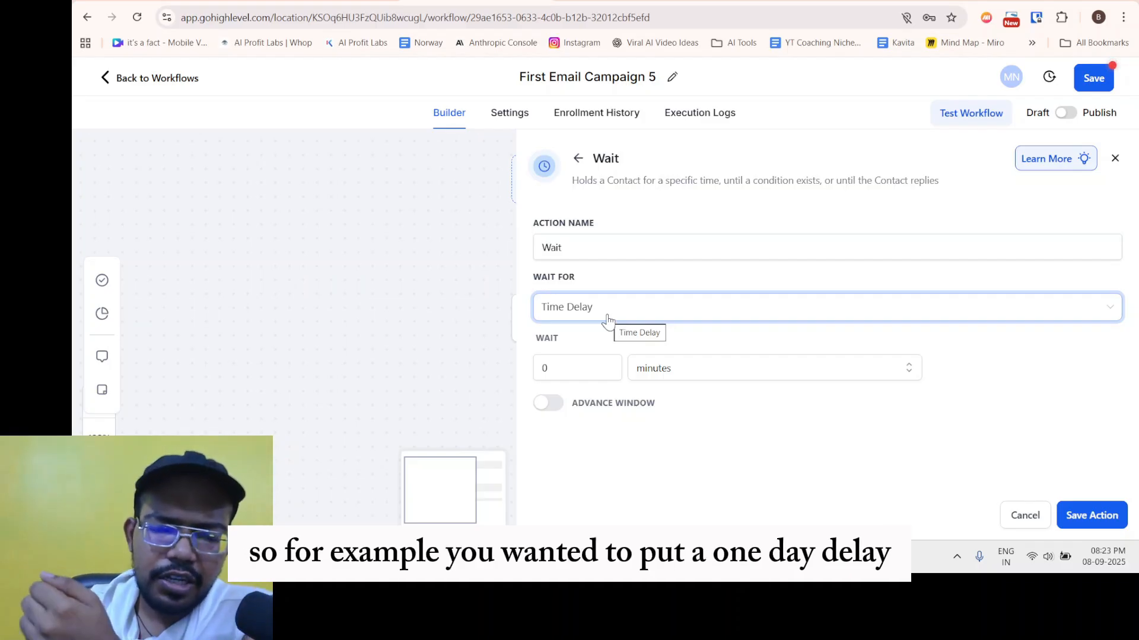
# Review the Wait For options and close the list, keeping Time Delay at 0 minutes.
pyautogui.click(608, 321)
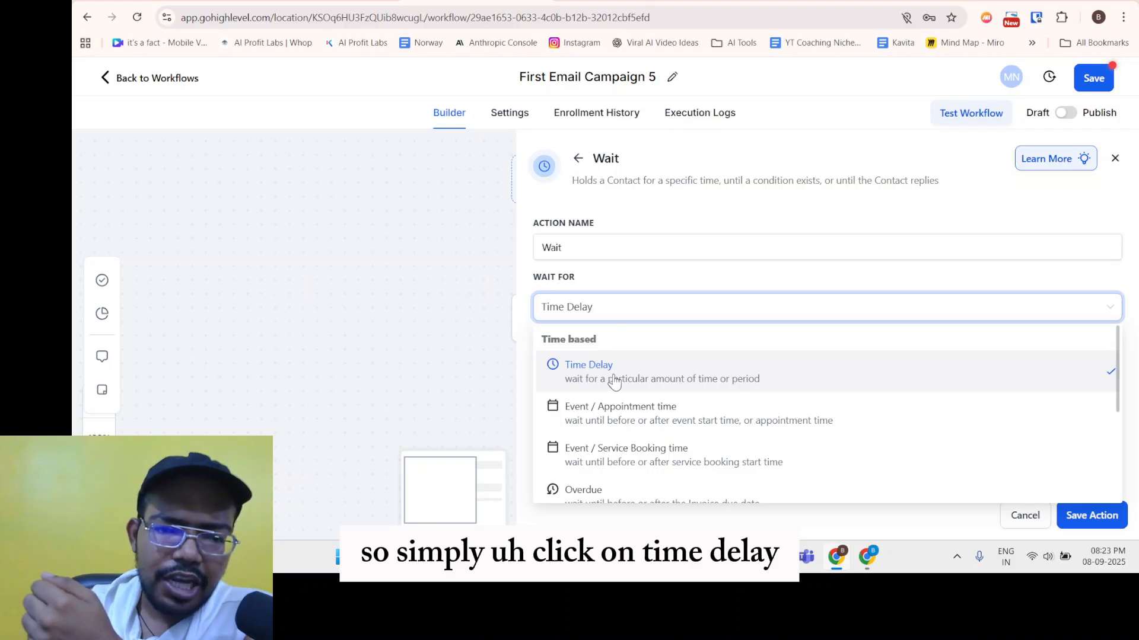
pyautogui.scroll(-2, 631, 409)
pyautogui.scroll(2, 638, 435)
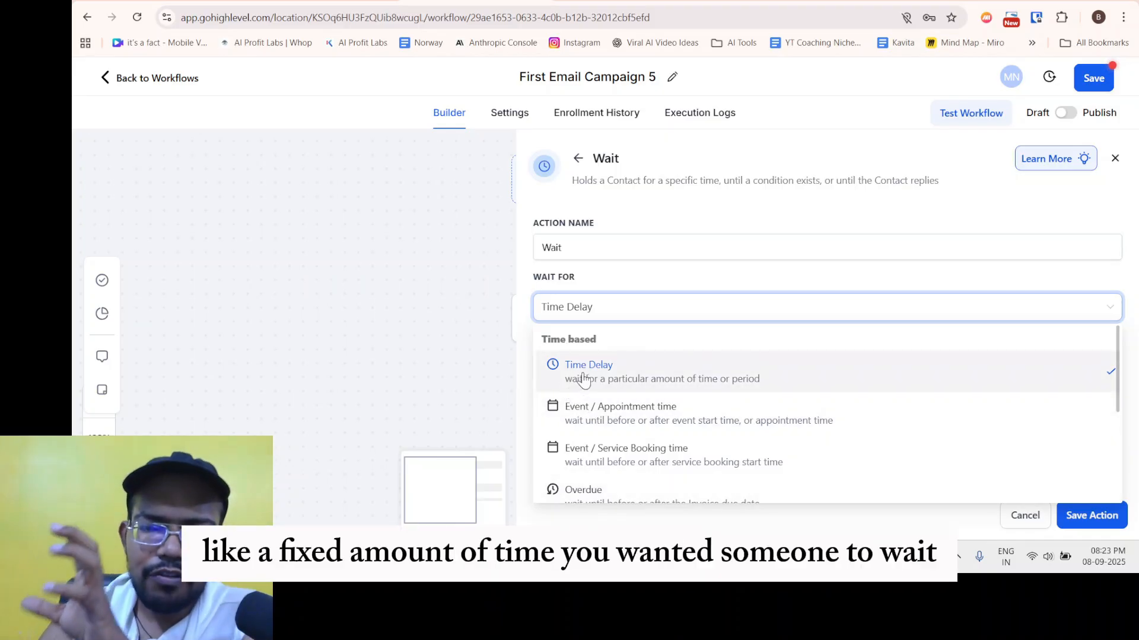
pyautogui.click(657, 279)
pyautogui.click(558, 310)
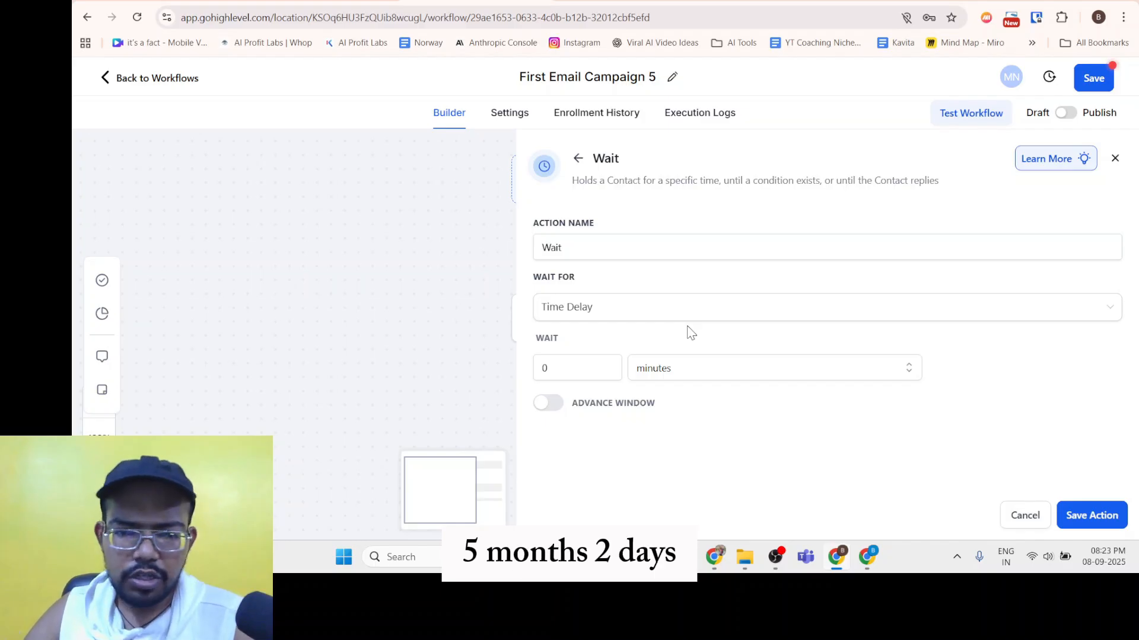
# Switch the Wait For condition to Event / Appointment time.
pyautogui.click(611, 307)
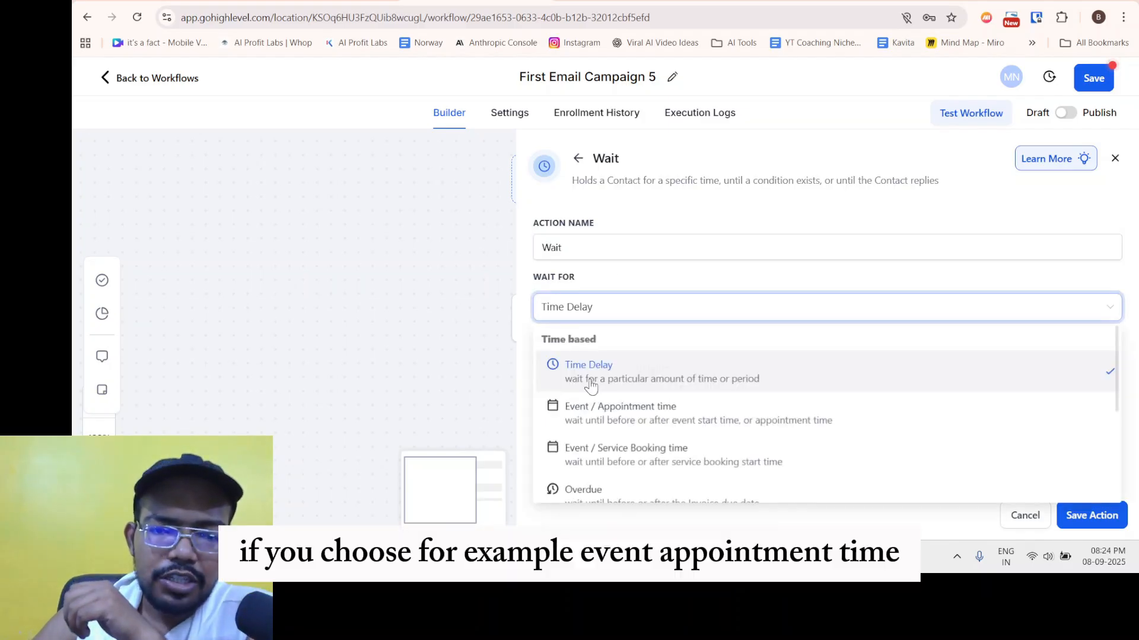
pyautogui.click(617, 418)
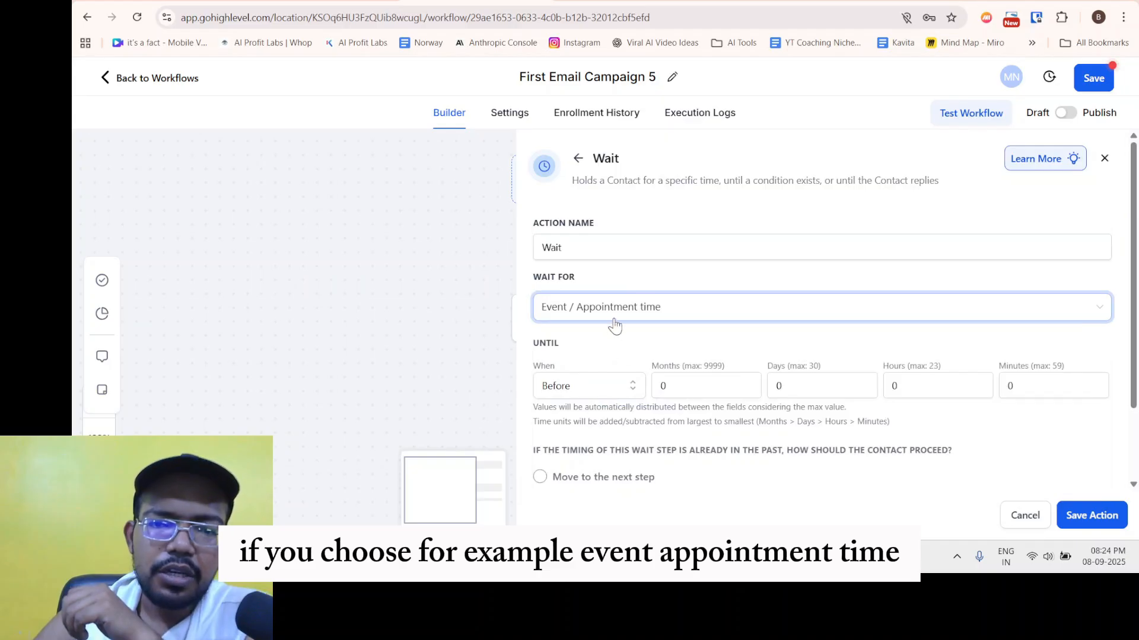
pyautogui.moveTo(567, 316); pyautogui.dragTo(624, 326)
pyautogui.click(689, 286)
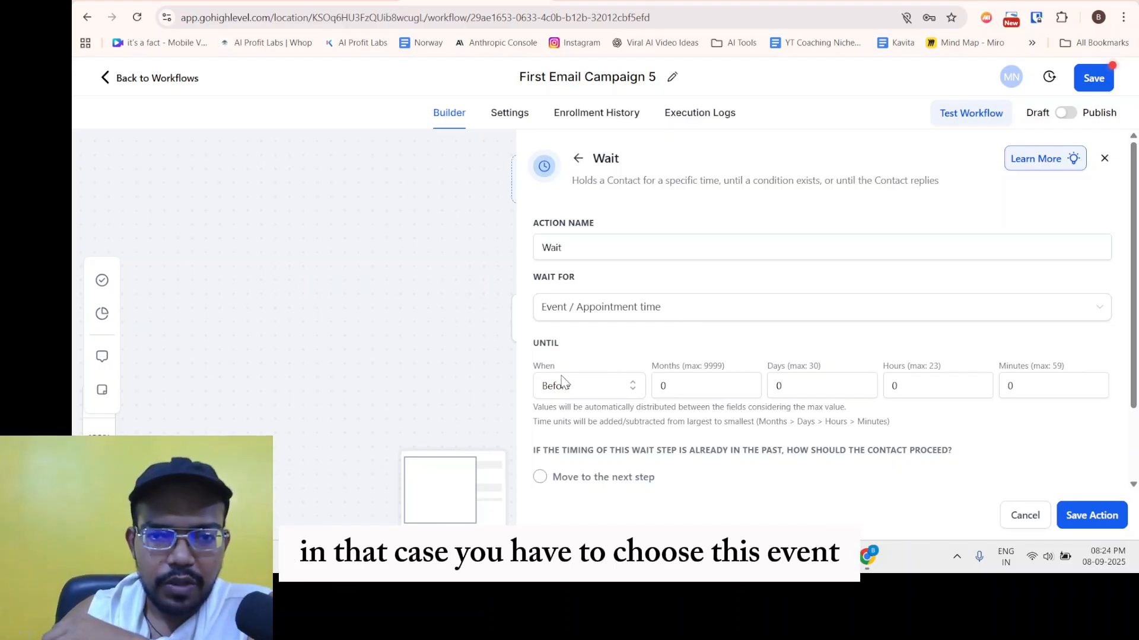
pyautogui.click(578, 311)
pyautogui.click(650, 308)
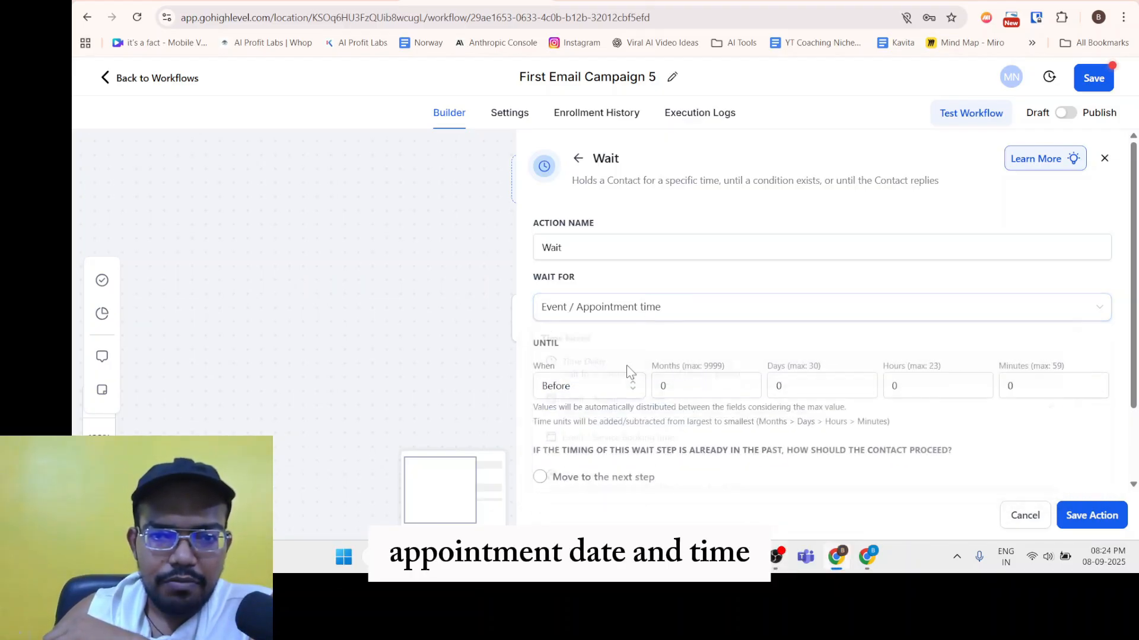
# Keep When set to Before and review the months, days, hours and minutes offsets.
pyautogui.click(570, 391)
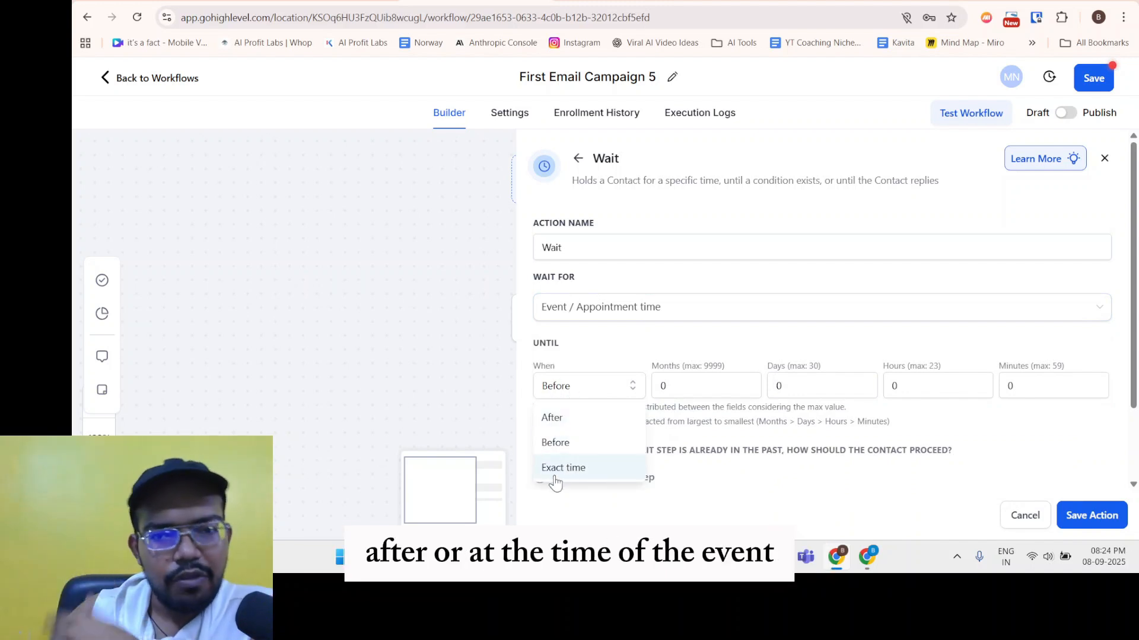
pyautogui.click(613, 358)
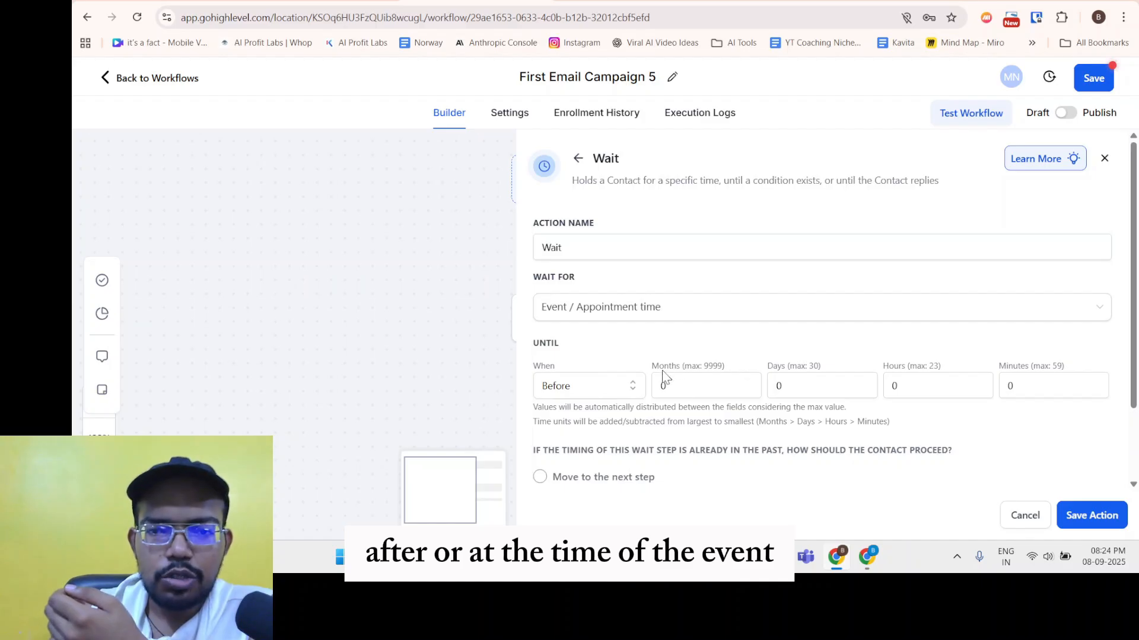
pyautogui.moveTo(663, 374); pyautogui.dragTo(728, 372)
pyautogui.moveTo(798, 365); pyautogui.dragTo(951, 366)
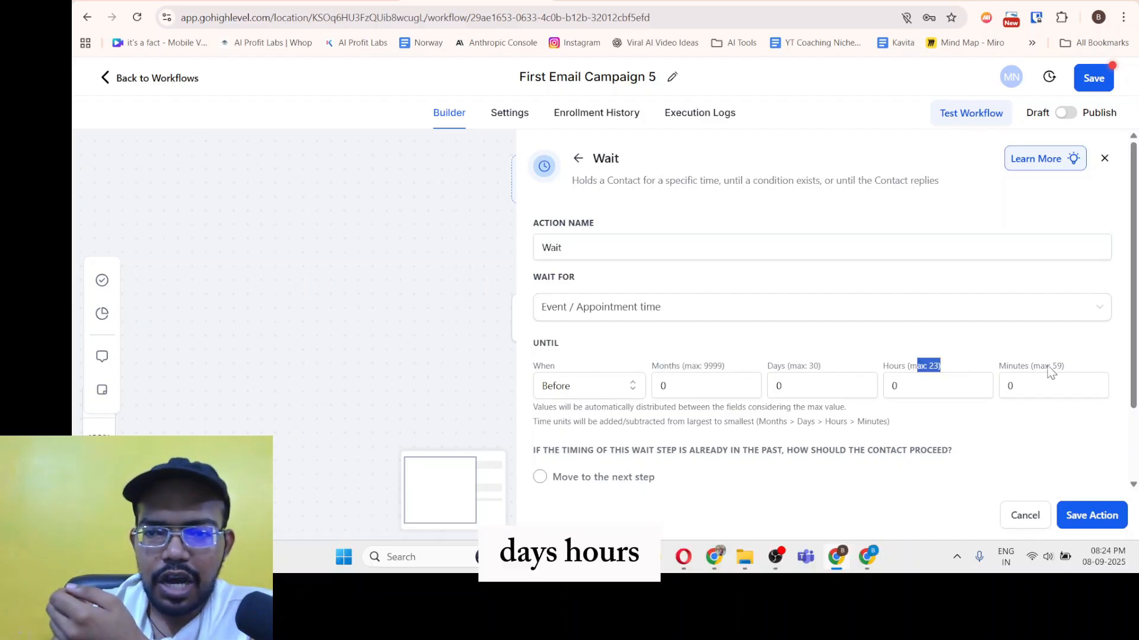
pyautogui.moveTo(1021, 365); pyautogui.dragTo(1053, 364)
pyautogui.click(716, 369)
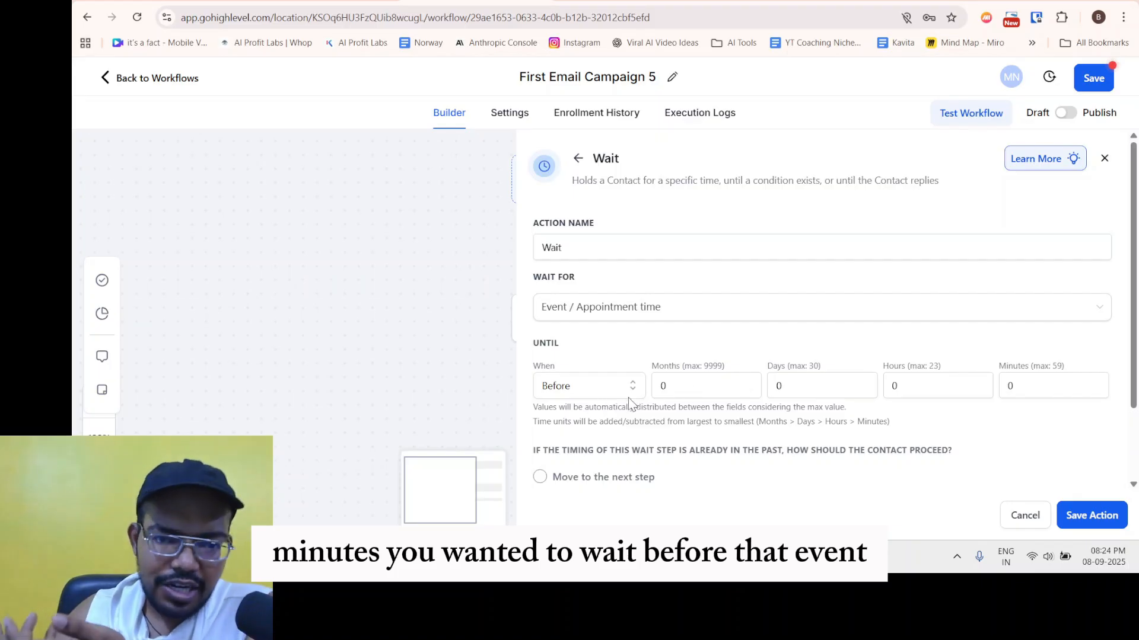
pyautogui.scroll(-2, 630, 403)
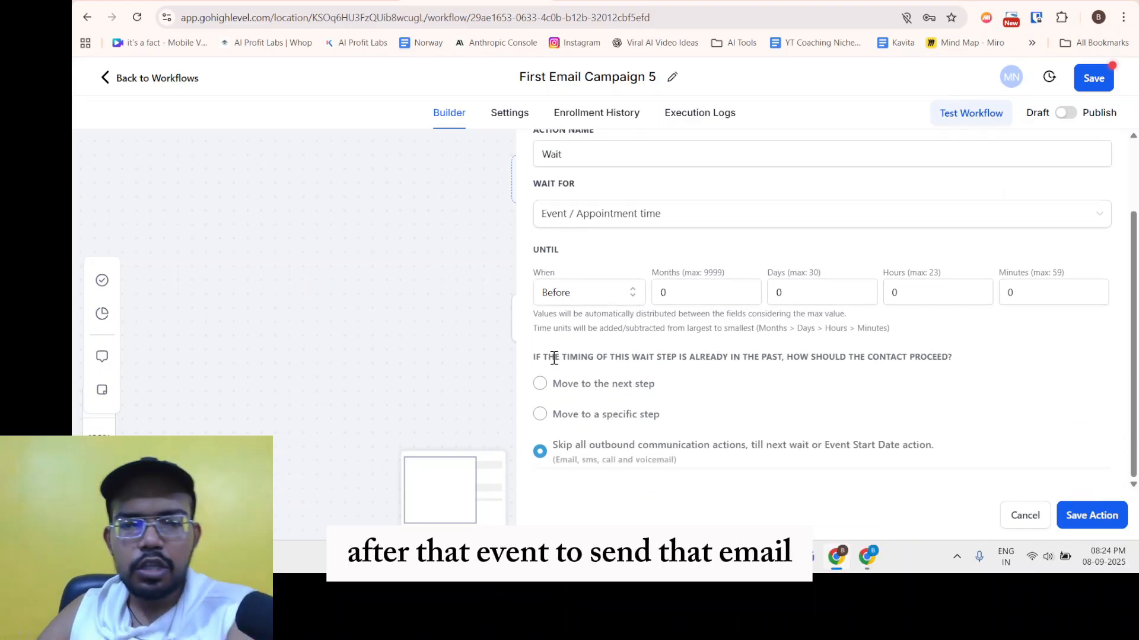
# Review the past-wait-timing question and try the go-to-step option without picking a step.
pyautogui.moveTo(543, 357); pyautogui.dragTo(762, 366)
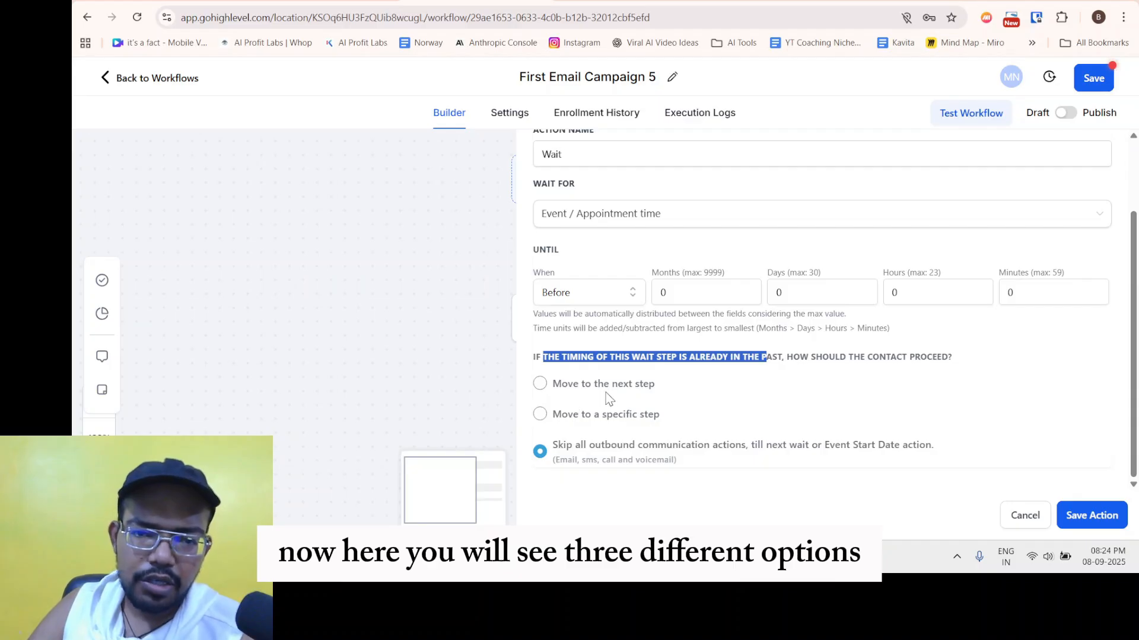
pyautogui.click(633, 353)
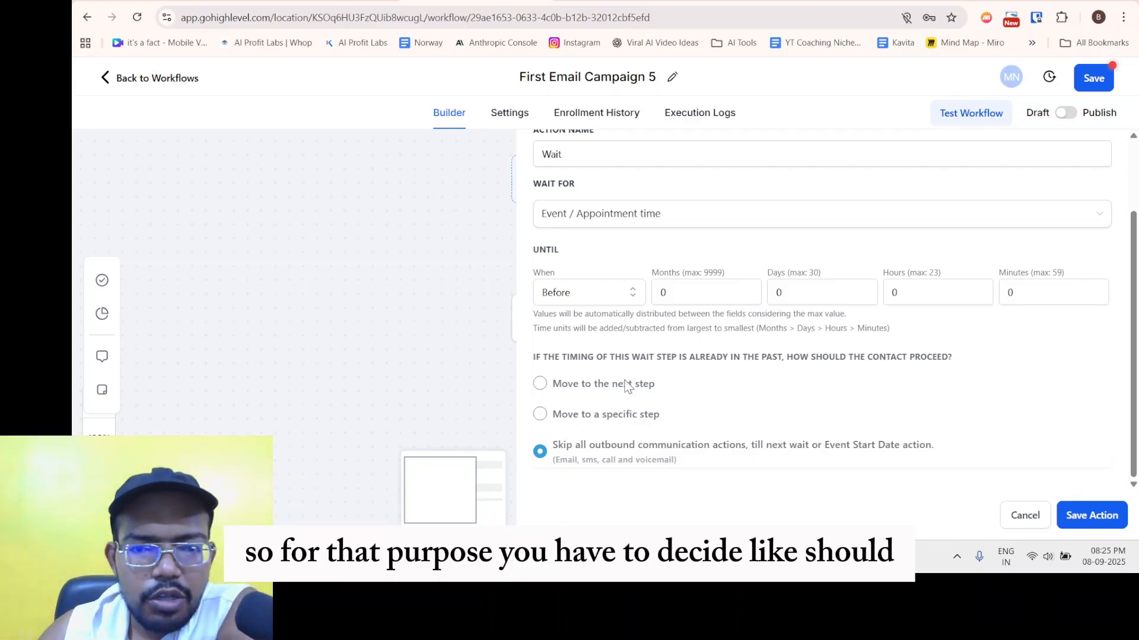
pyautogui.moveTo(580, 356); pyautogui.dragTo(755, 351)
pyautogui.click(726, 353)
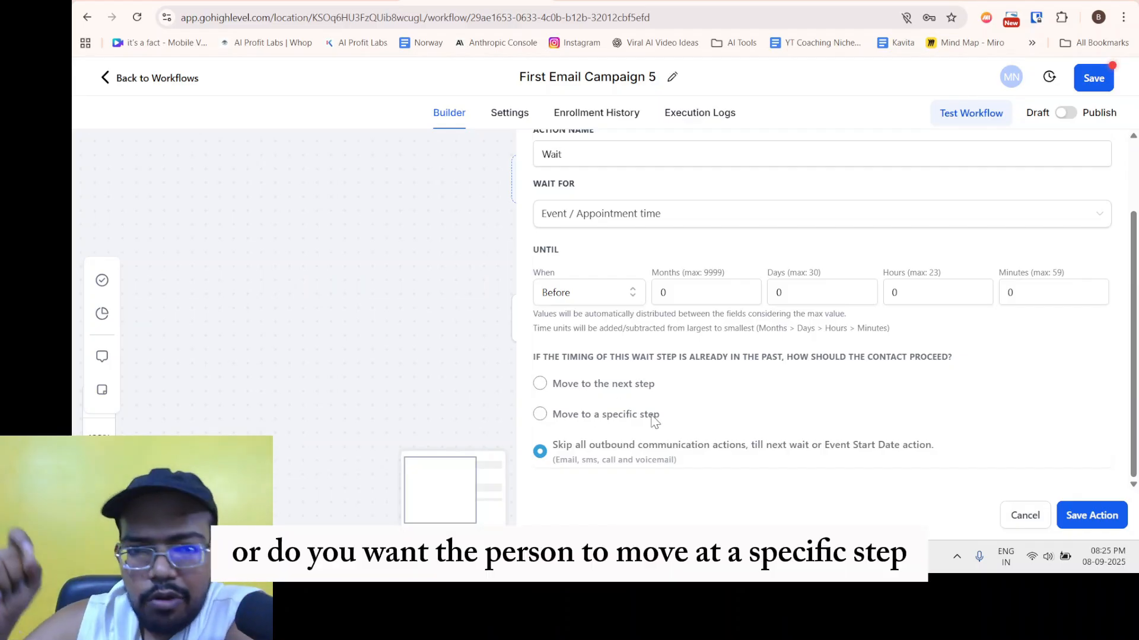
pyautogui.click(540, 414)
pyautogui.click(618, 441)
pyautogui.click(617, 441)
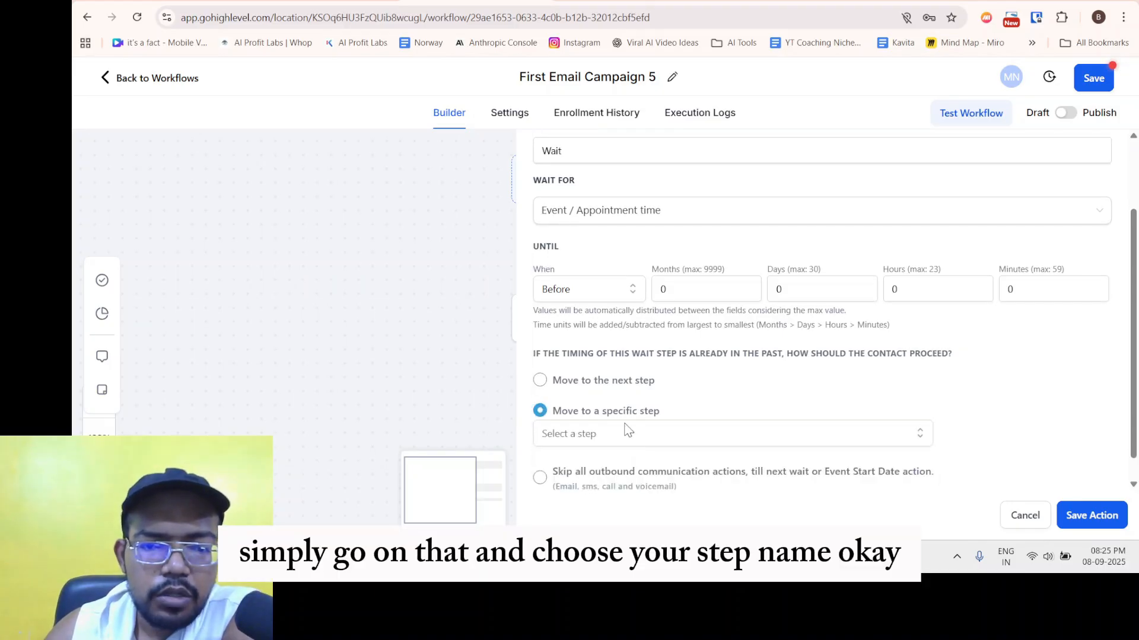
pyautogui.scroll(-1, 599, 433)
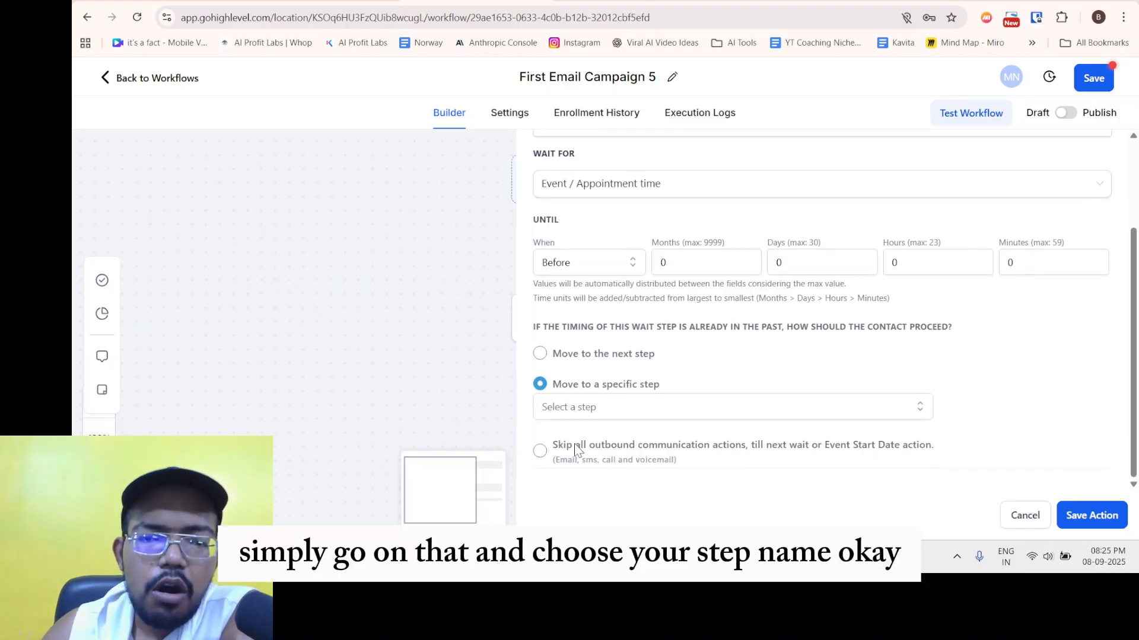
# Select 'Skip all outbound communication actions' for contacts whose wait time has passed.
pyautogui.click(540, 452)
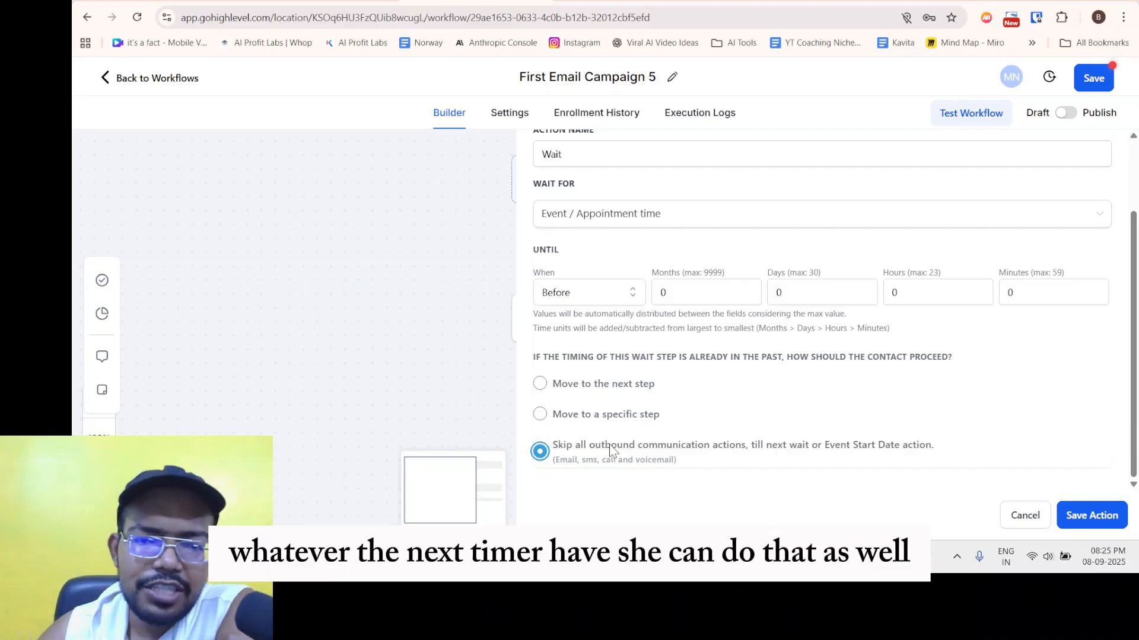
pyautogui.moveTo(559, 447); pyautogui.dragTo(837, 449)
pyautogui.click(837, 448)
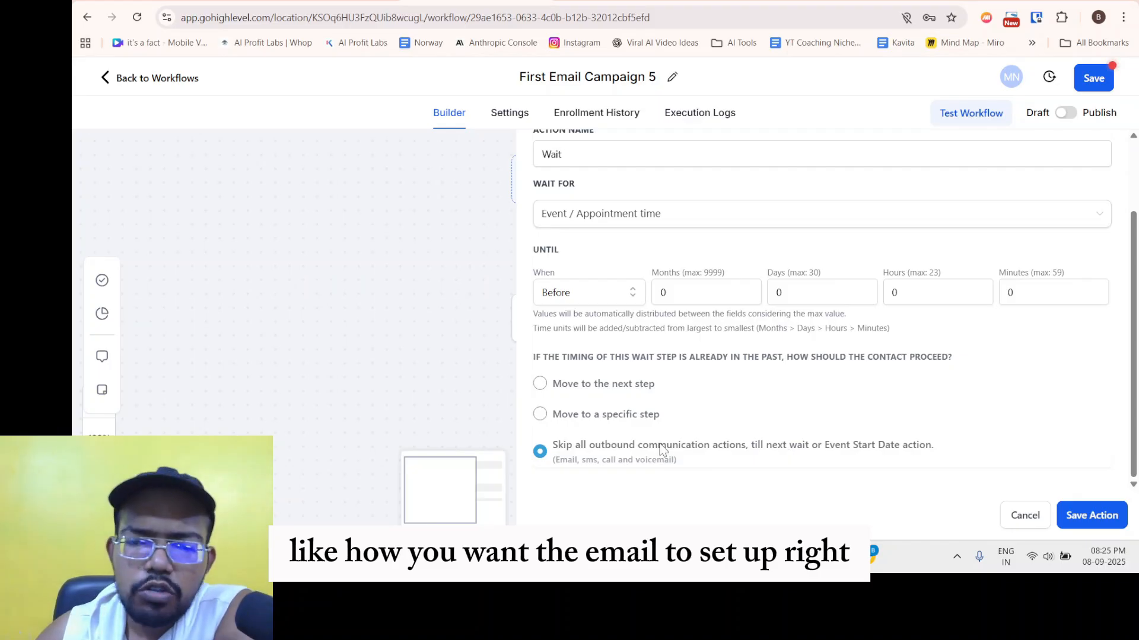
pyautogui.moveTo(660, 446); pyautogui.dragTo(740, 449)
pyautogui.click(565, 451)
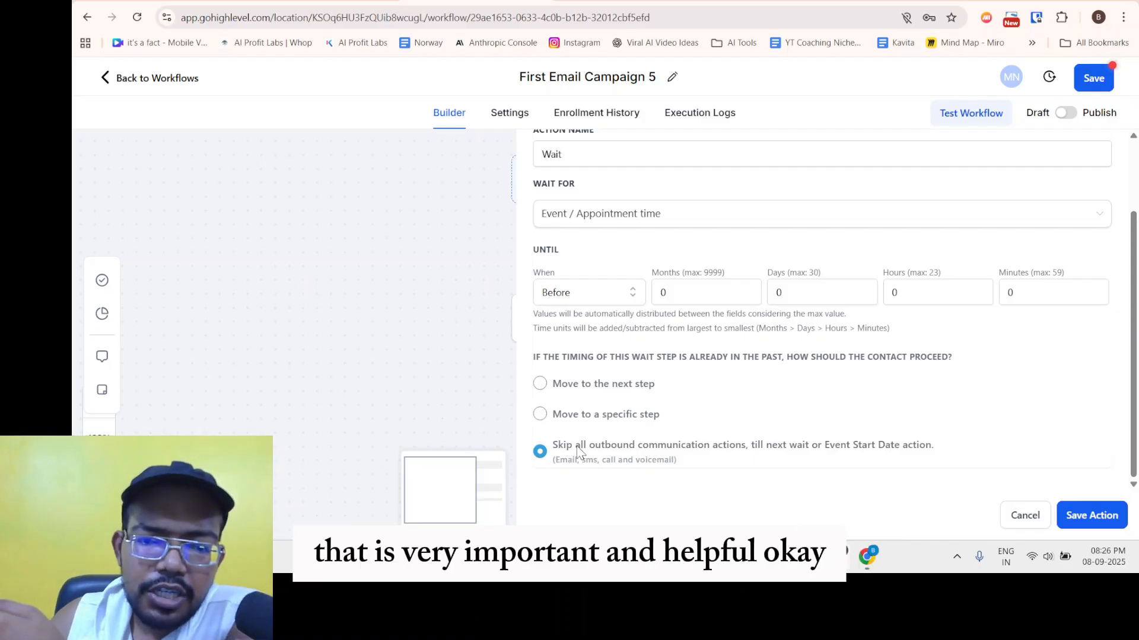
pyautogui.moveTo(577, 449); pyautogui.dragTo(937, 451)
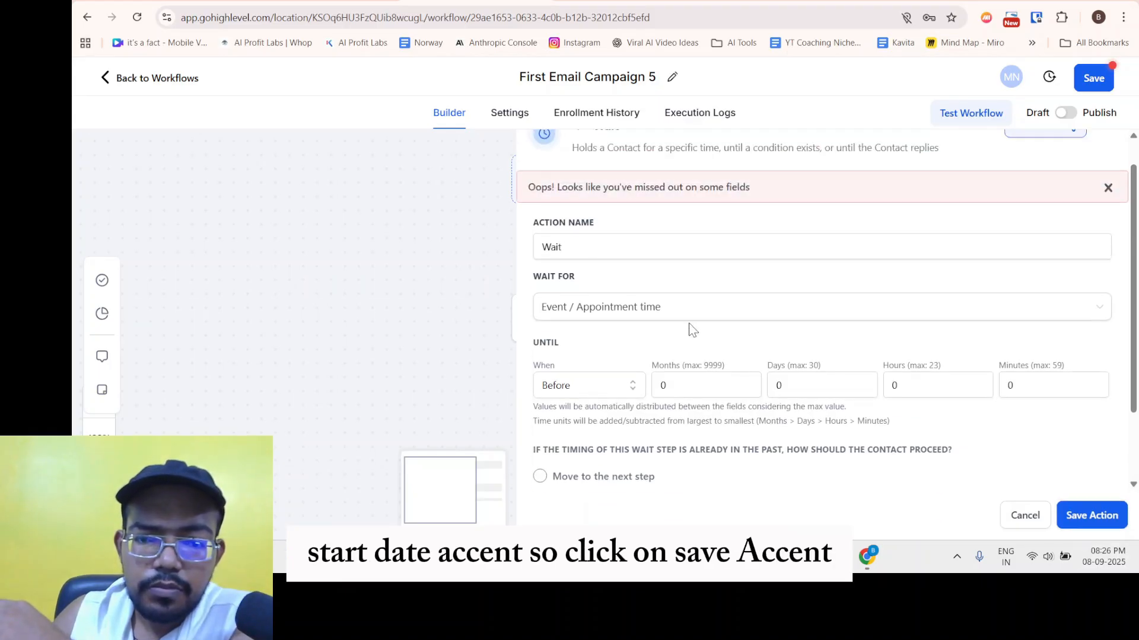
# Set Wait For to Time Delay with a 6-minute duration.
pyautogui.click(613, 313)
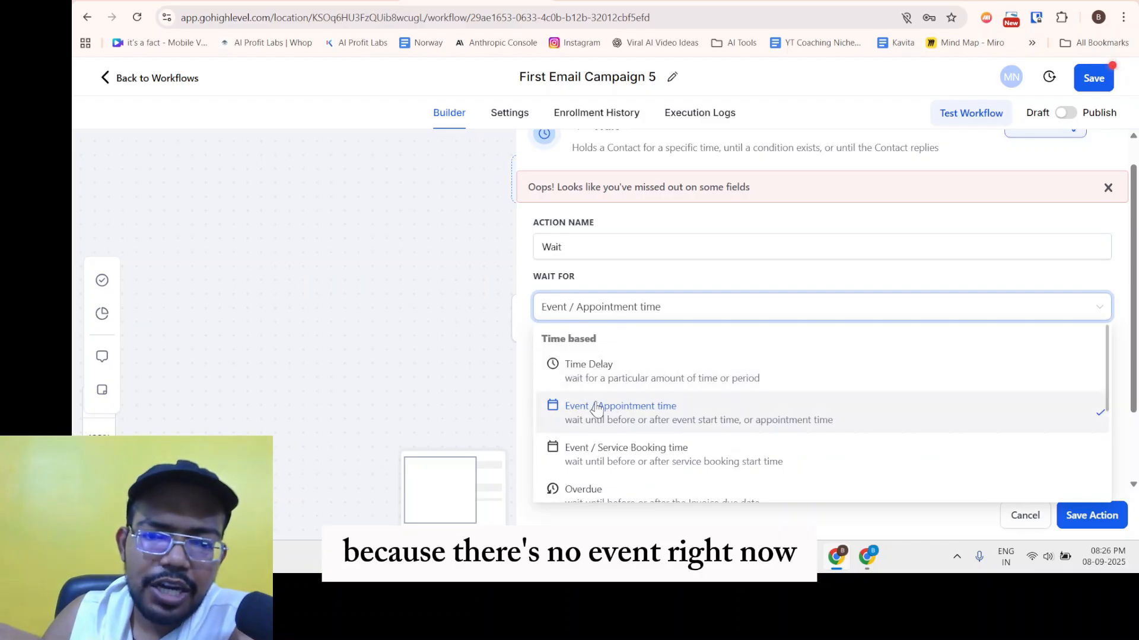
pyautogui.click(587, 378)
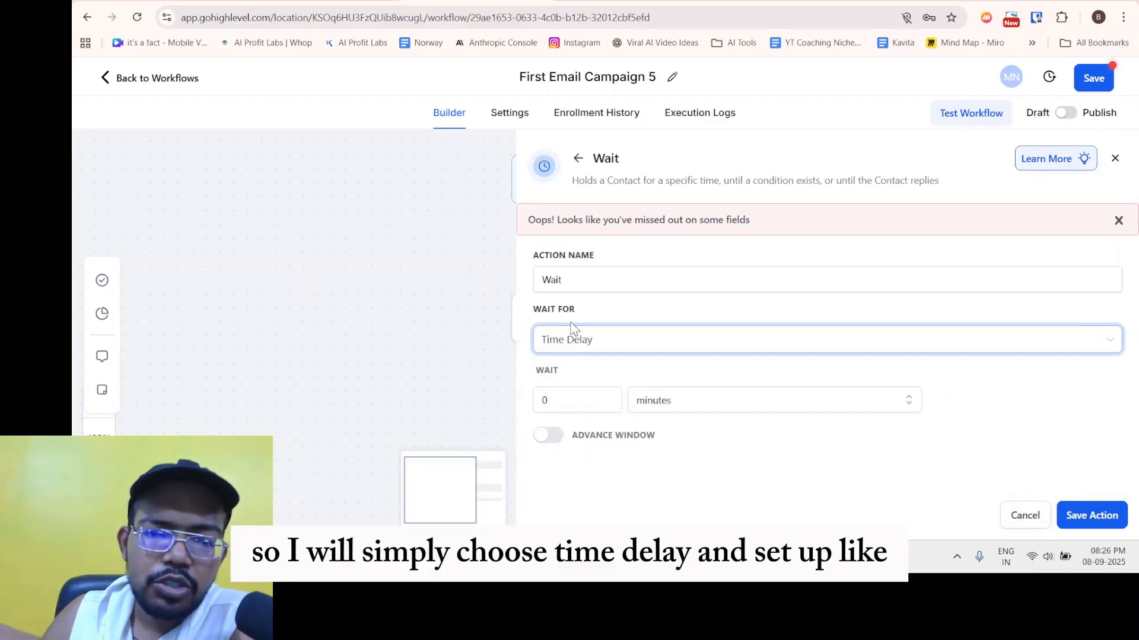
pyautogui.click(547, 399)
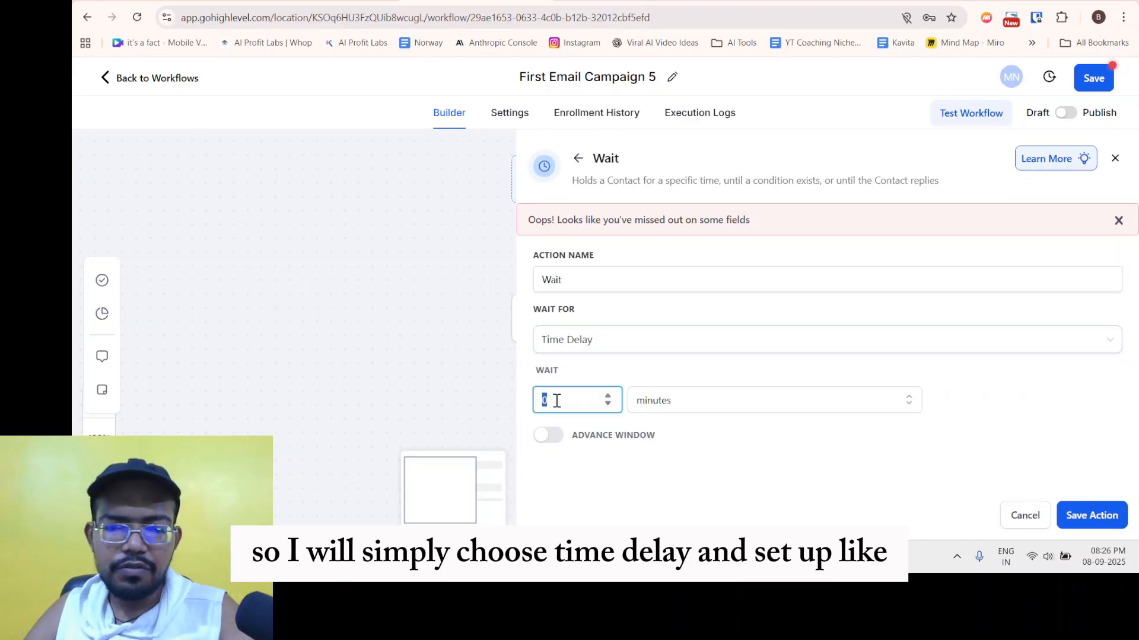
pyautogui.doubleClick(557, 401)
pyautogui.click(618, 384)
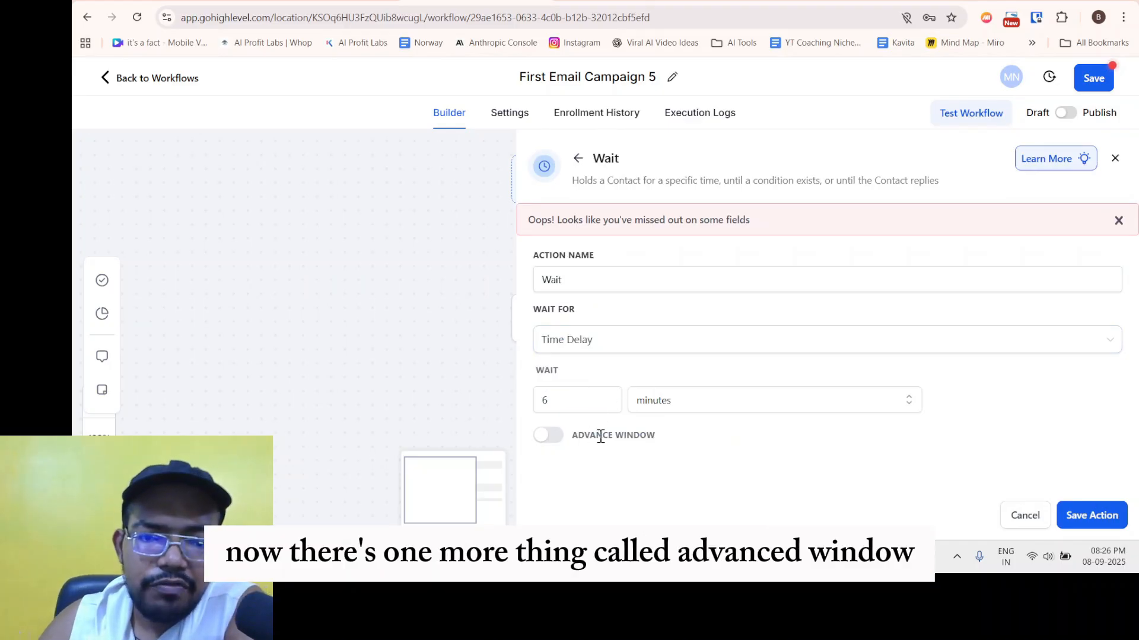
# Enable Advance Window and resume Mon–Fri at exactly 09:00 AM instead of a window.
pyautogui.click(554, 436)
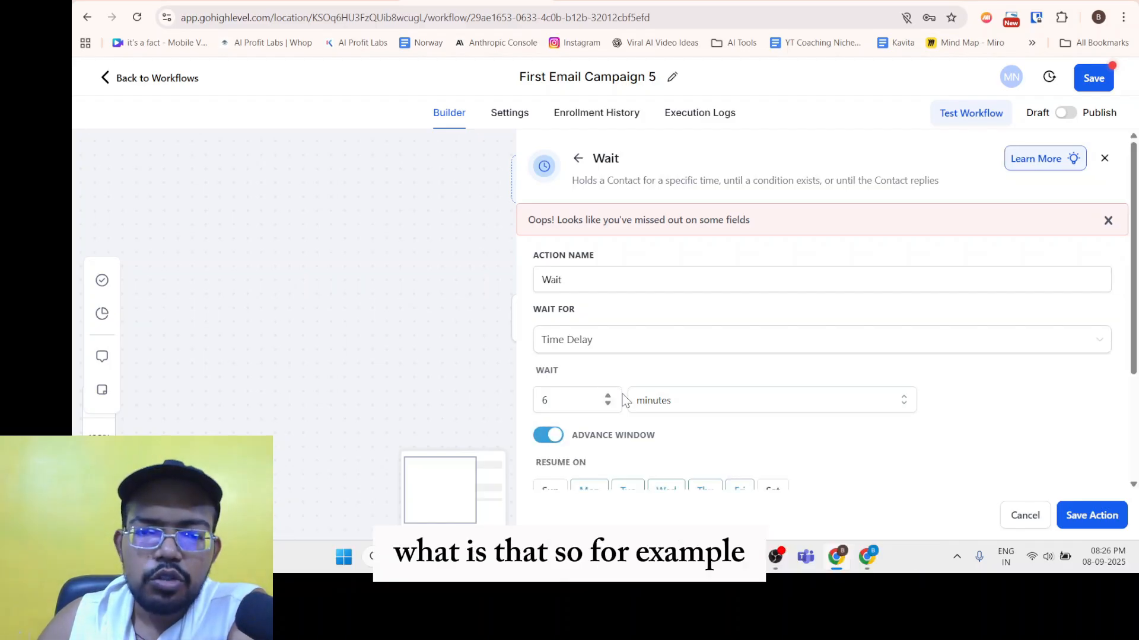
pyautogui.scroll(-3, 622, 399)
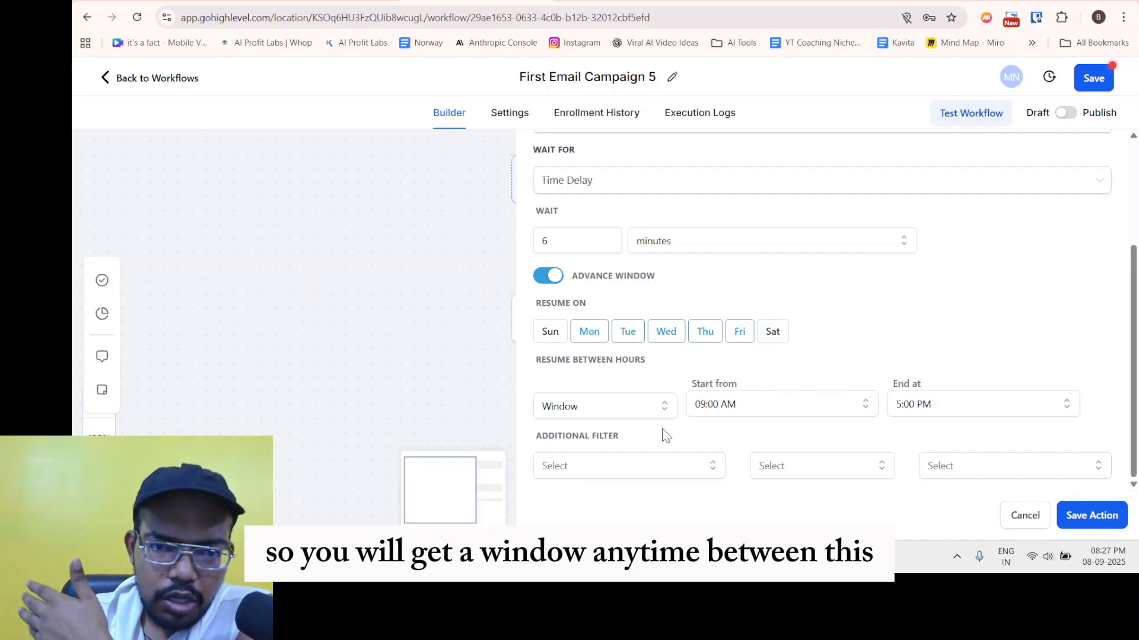
pyautogui.click(605, 407)
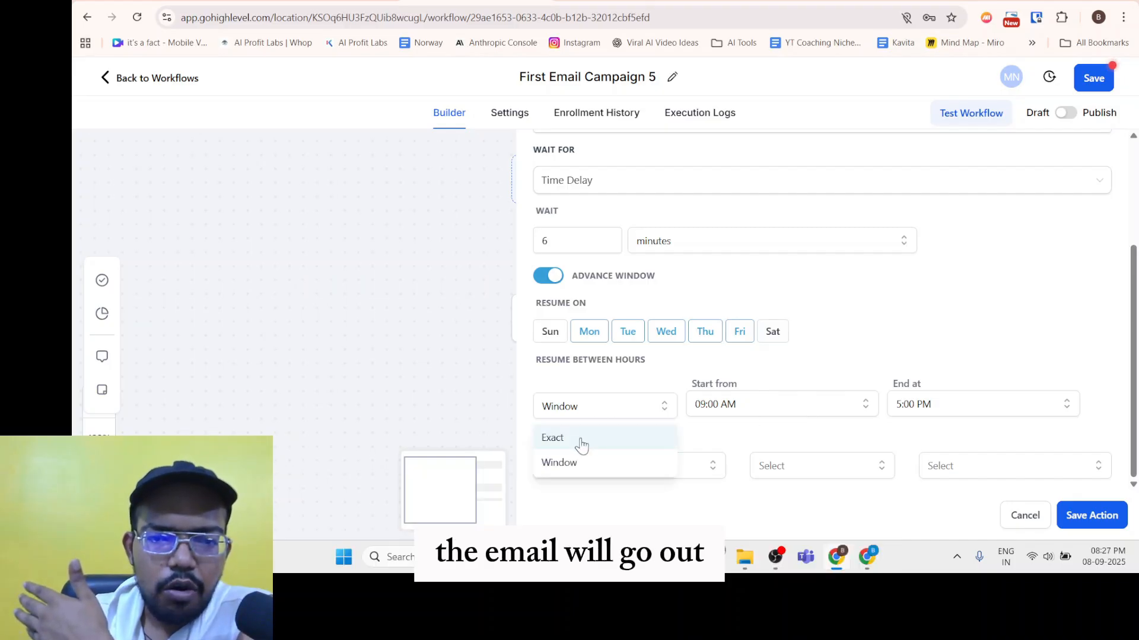
pyautogui.click(605, 437)
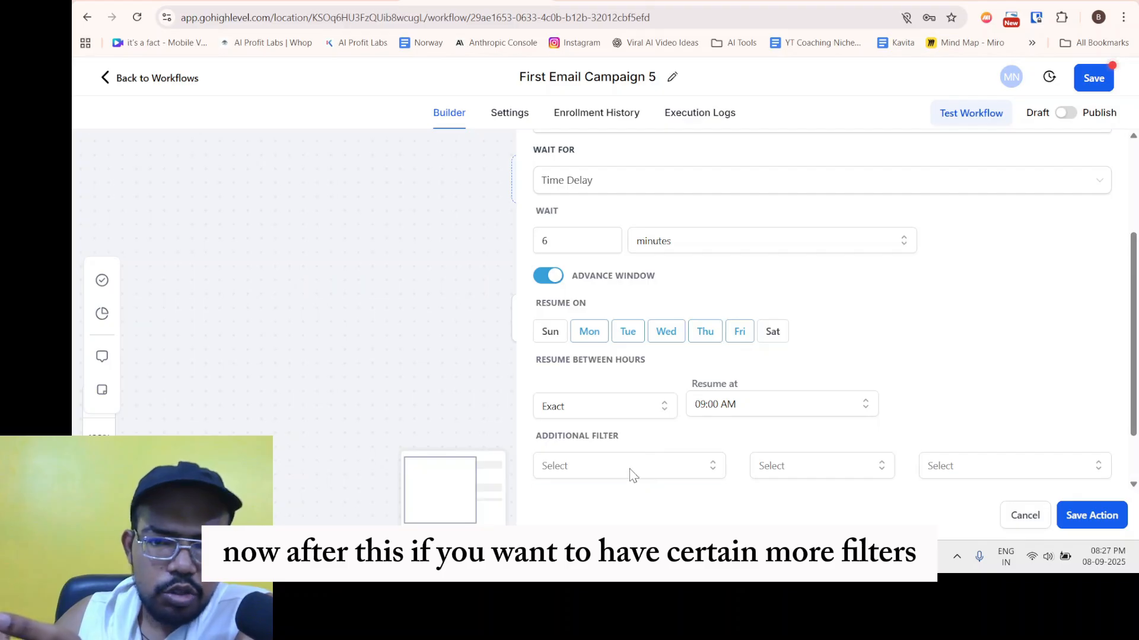
pyautogui.scroll(-1, 682, 415)
pyautogui.scroll(-1, 682, 415)
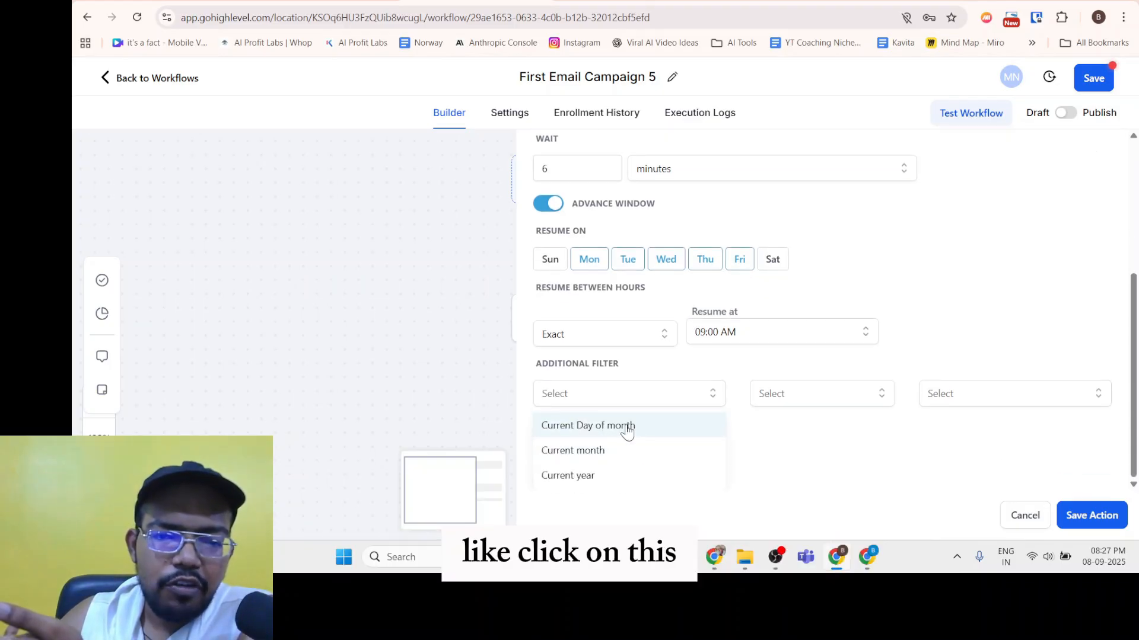
pyautogui.click(842, 401)
pyautogui.click(784, 448)
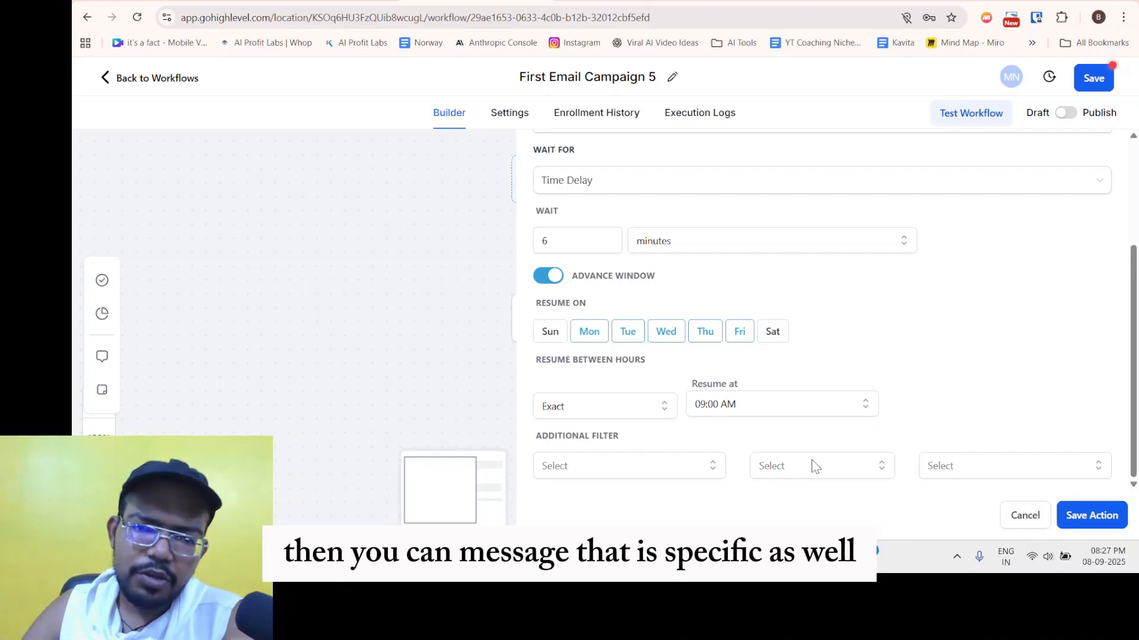
pyautogui.scroll(5, 842, 458)
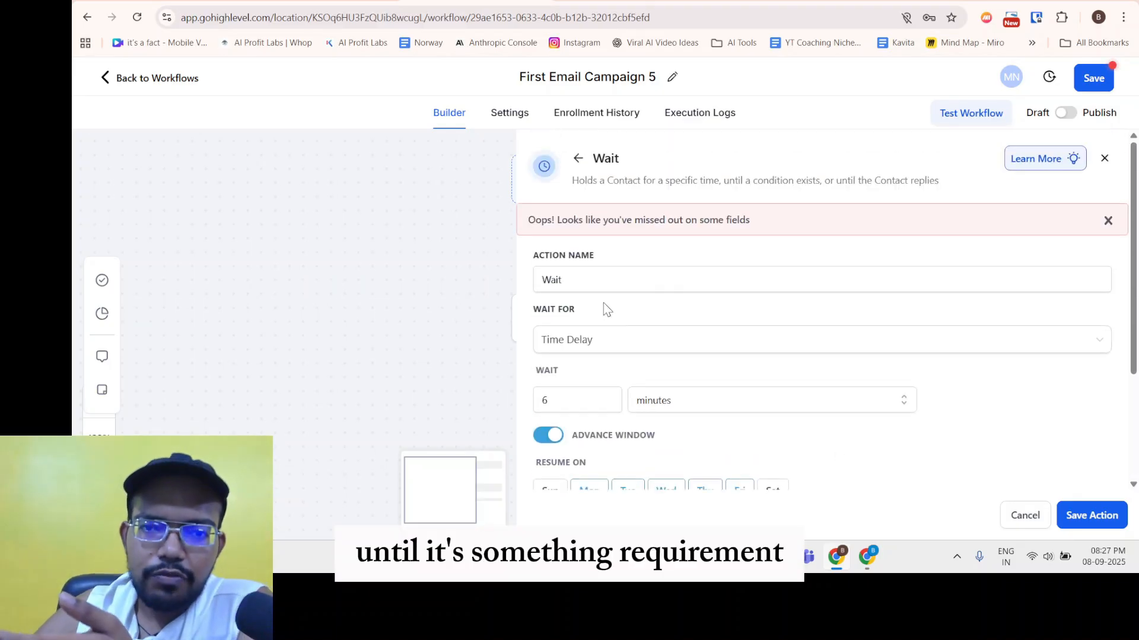
# Save the Wait step and rename it to 'Wait 6 mins timer'.
pyautogui.click(588, 340)
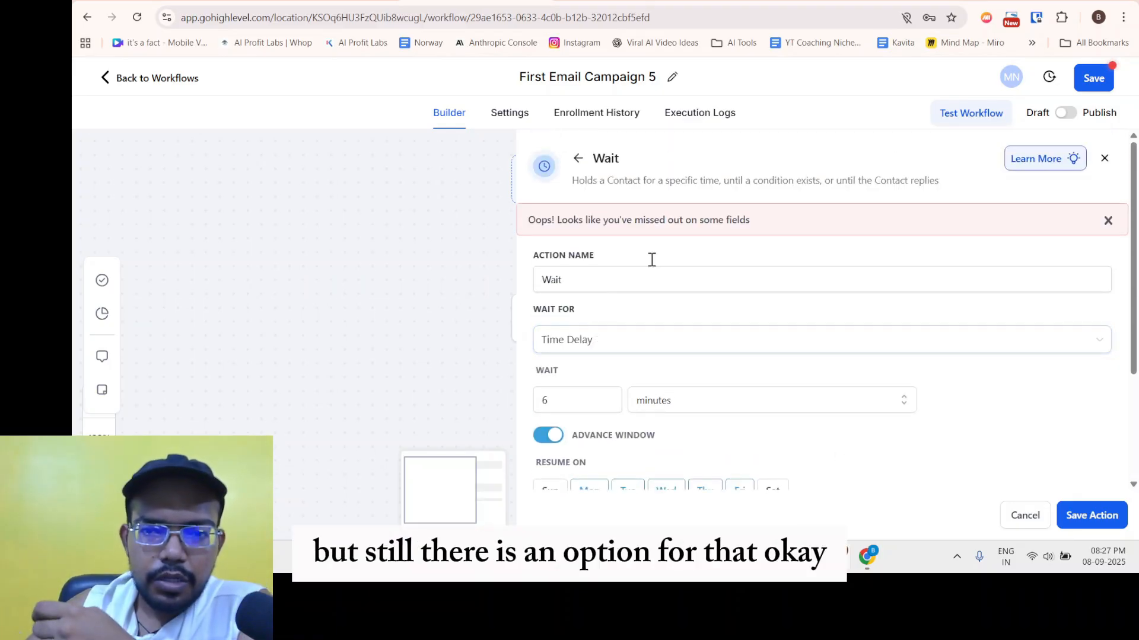
pyautogui.click(1082, 506)
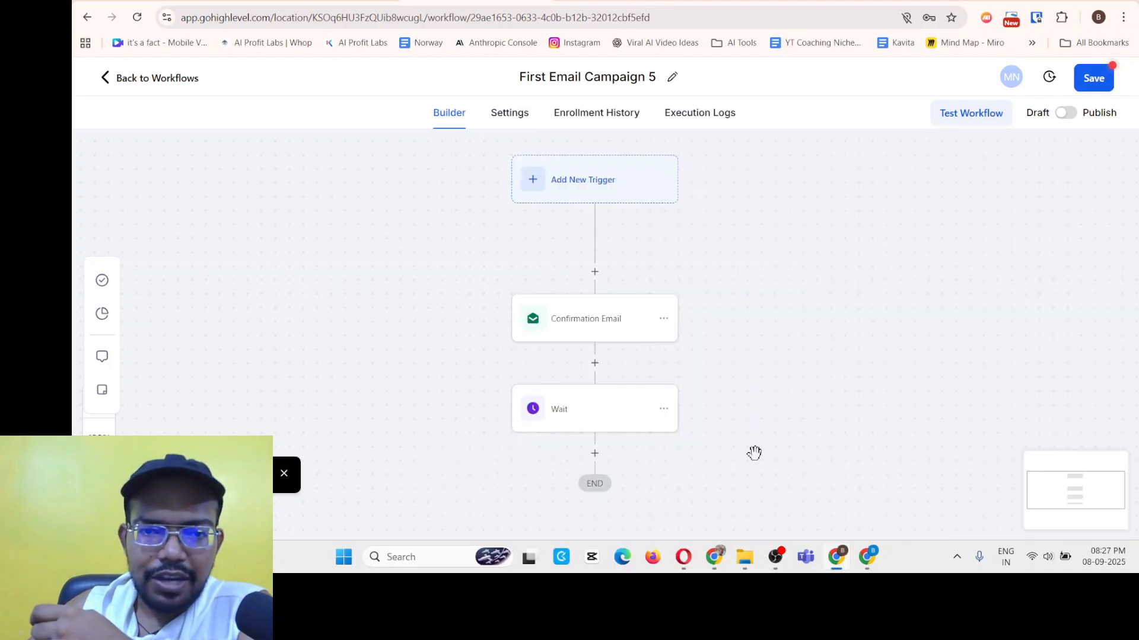
pyautogui.click(572, 335)
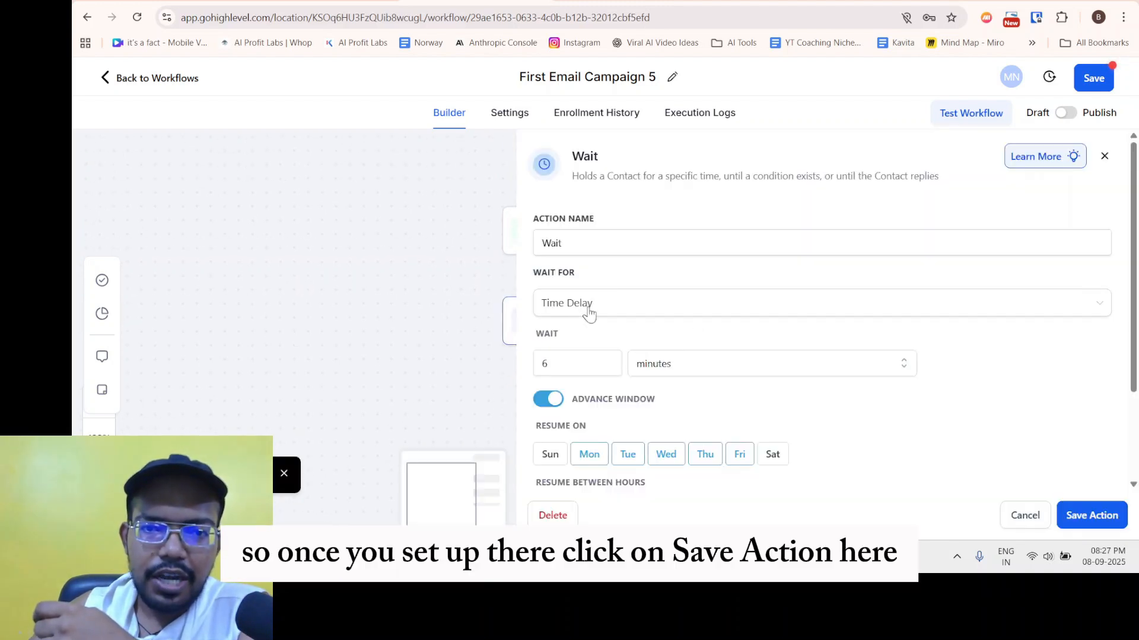
pyautogui.click(581, 246)
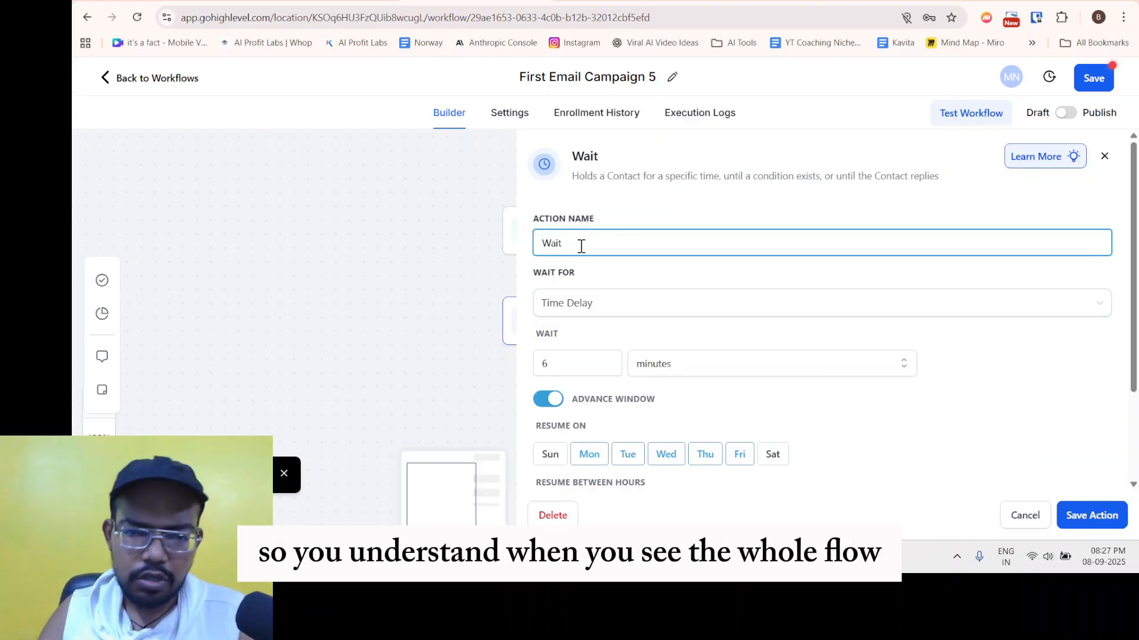
pyautogui.write('6 min')
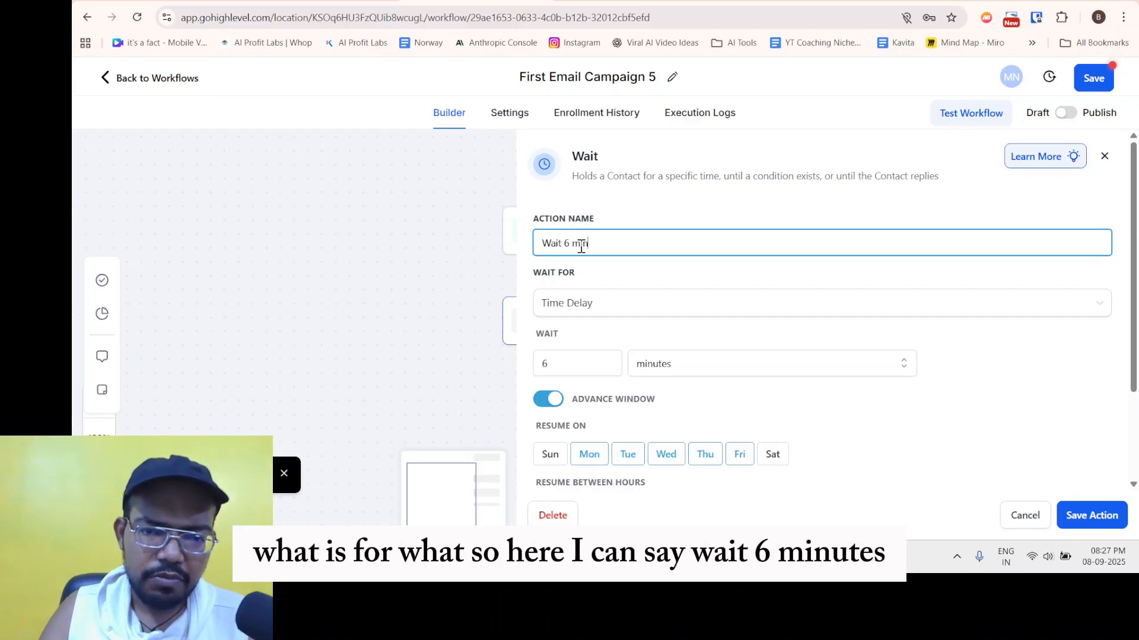
pyautogui.write('s timer')
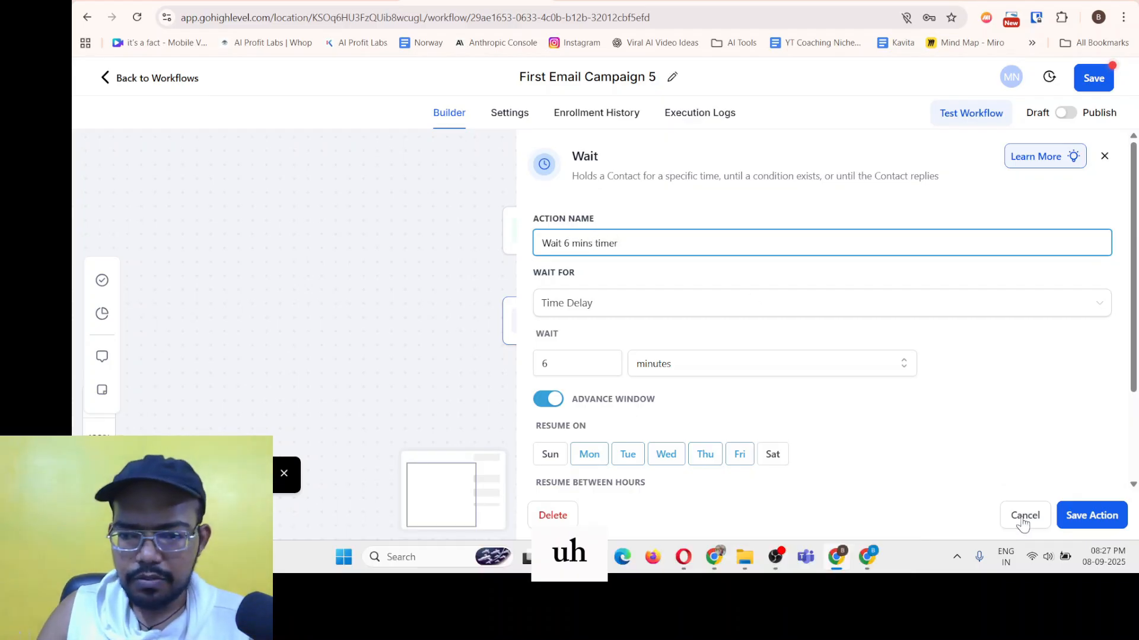
pyautogui.click(1076, 516)
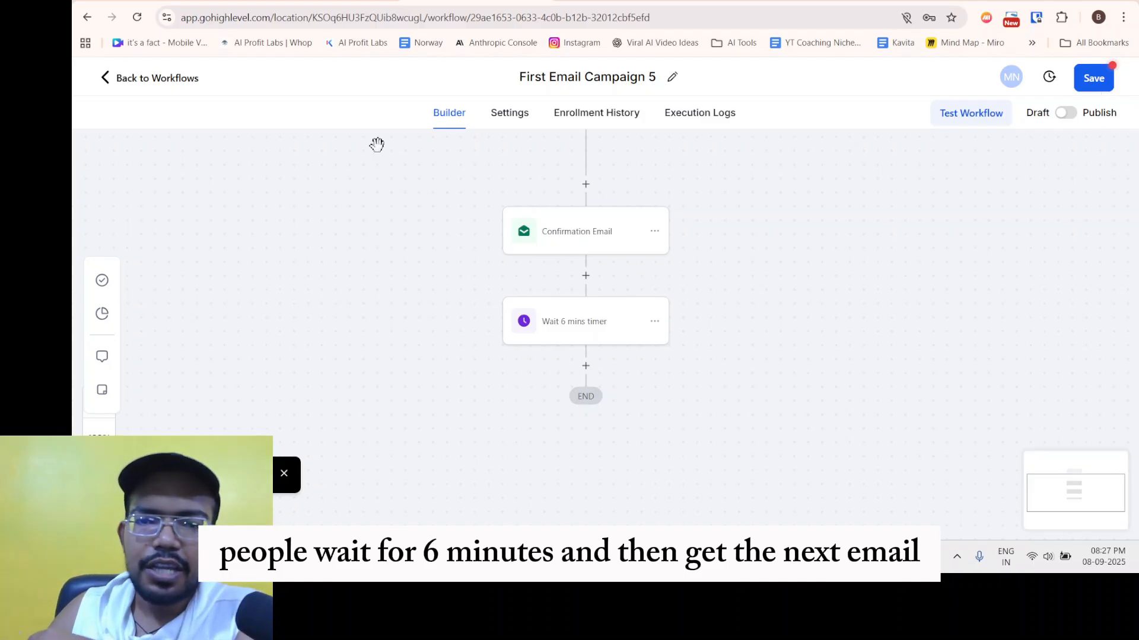
# Toggle Publish on and back off, leaving the workflow in draft.
pyautogui.scroll(3, 686, 302)
pyautogui.scroll(-5, 564, 287)
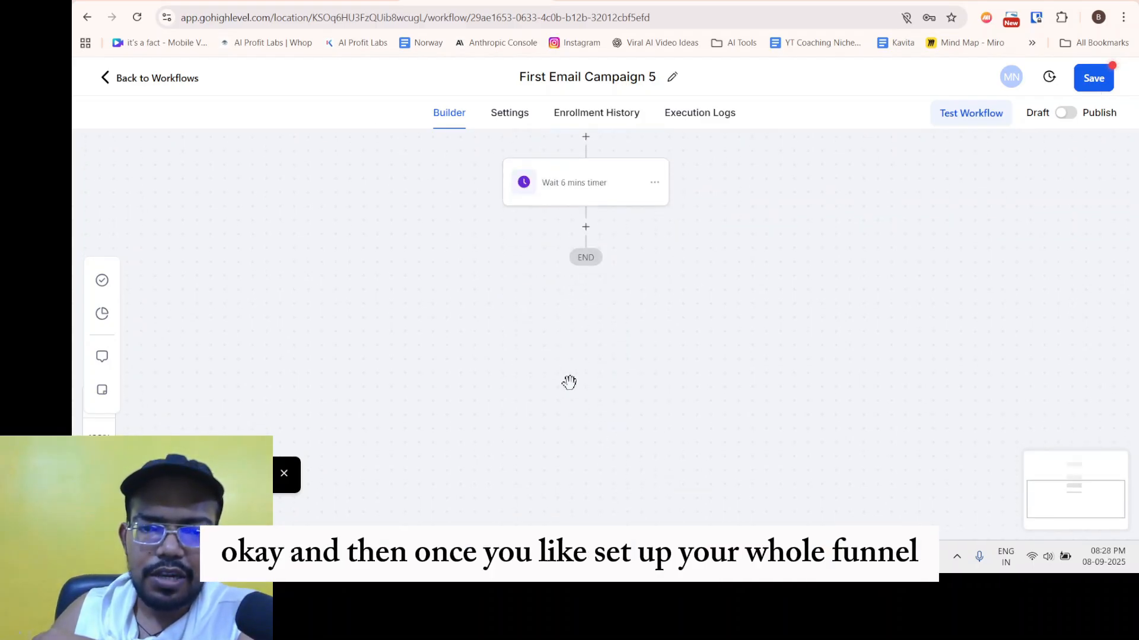
pyautogui.scroll(2, 744, 386)
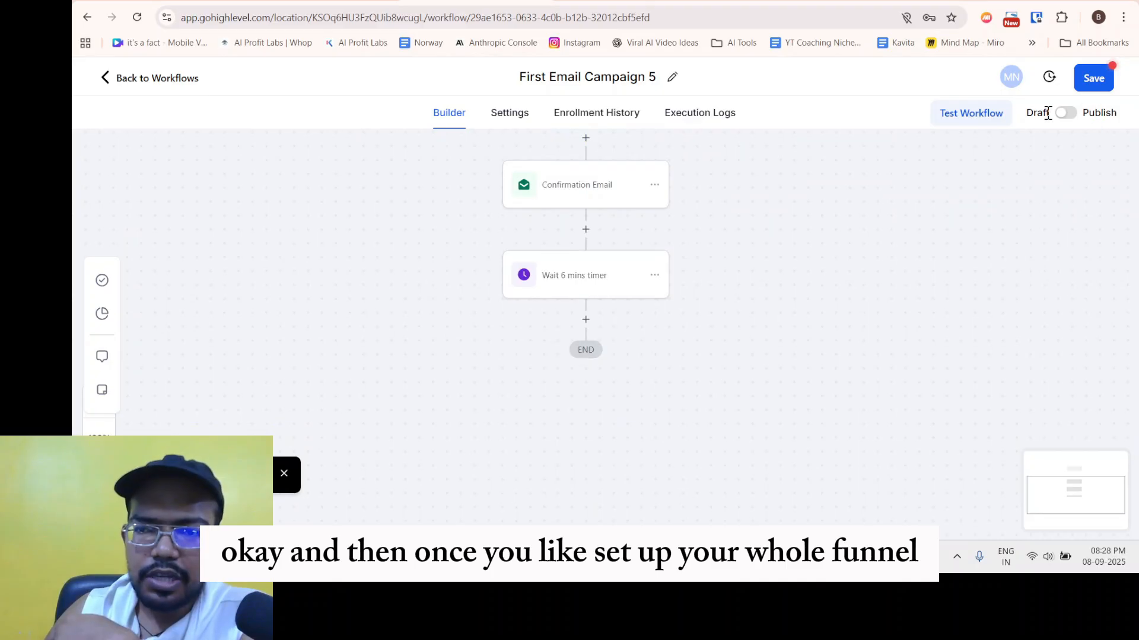
pyautogui.click(1066, 117)
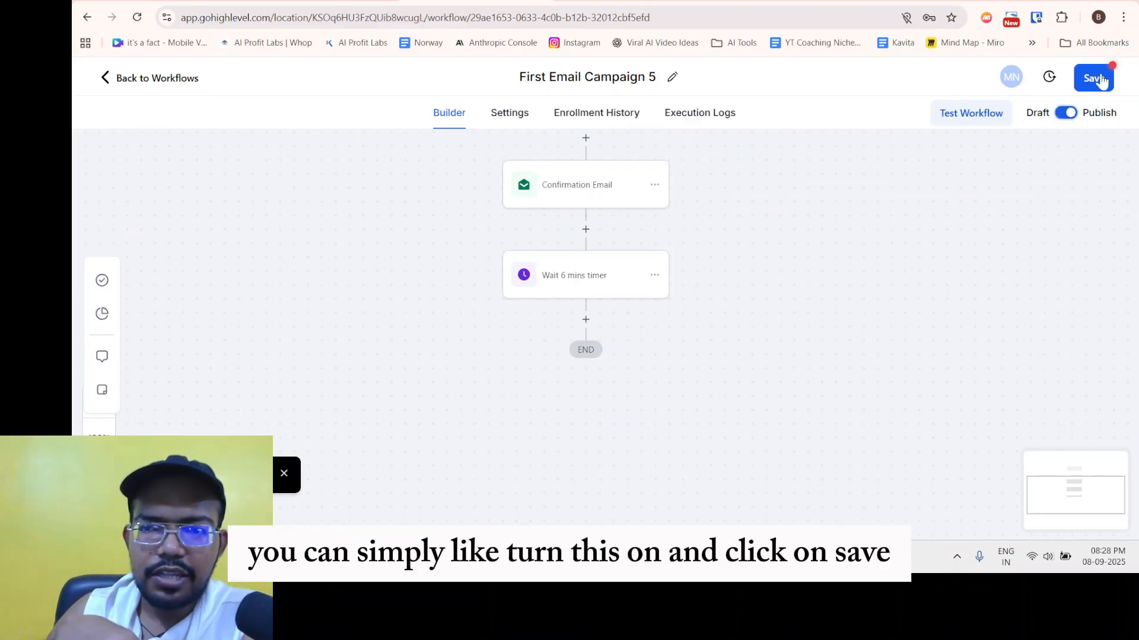
pyautogui.click(1067, 114)
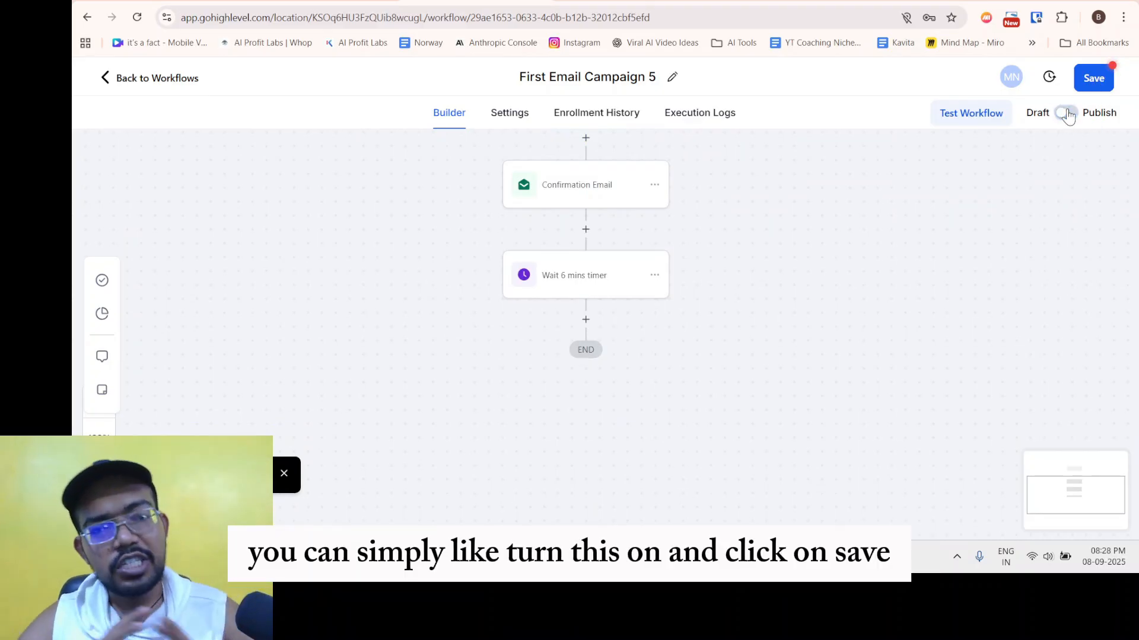